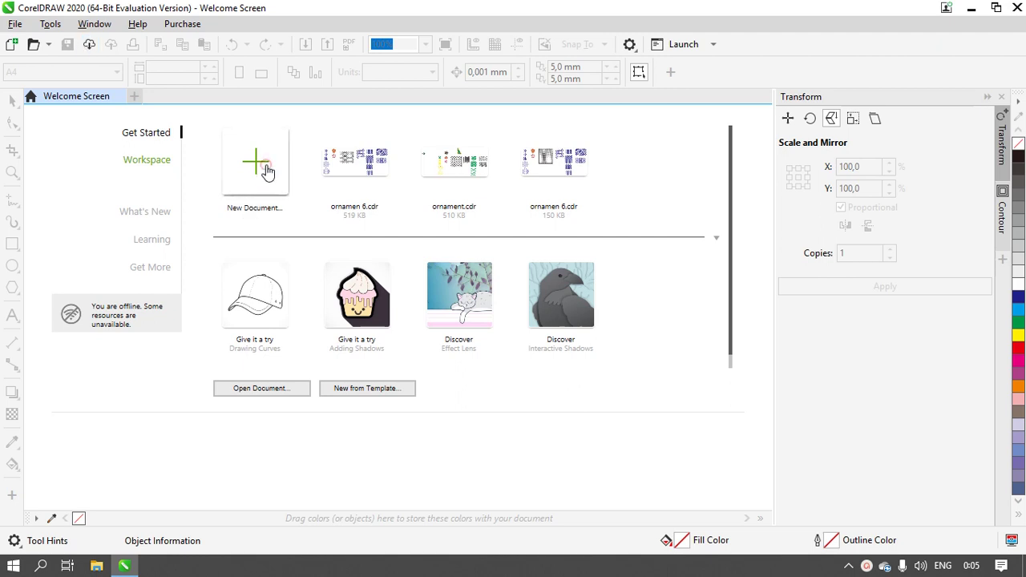
# Create a new blank A4 portrait document in millimetres
pyautogui.click(267, 171)
pyautogui.click(565, 424)
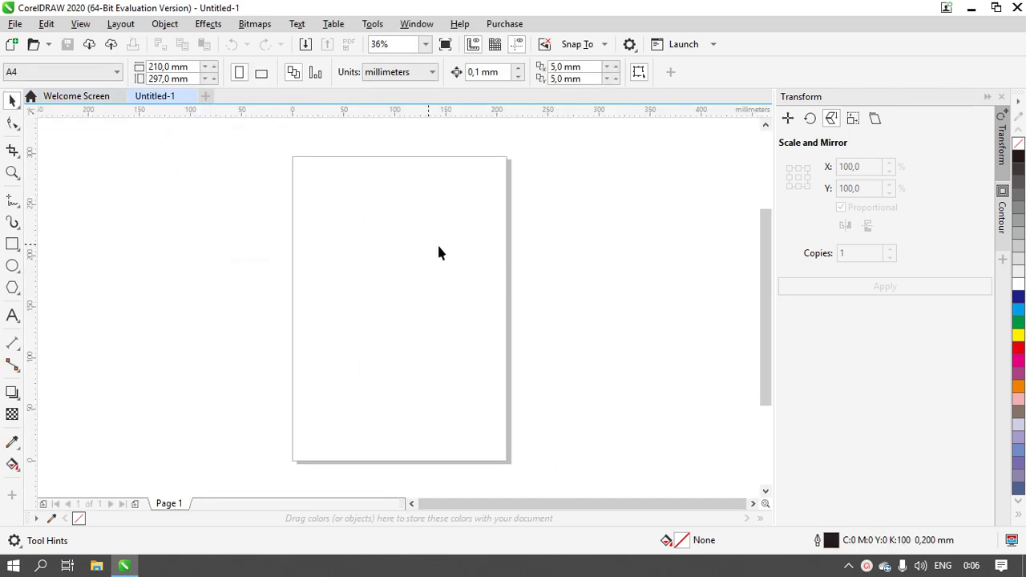
# Draw a rectangle about 87 × 31 mm on the empty area beside the page
pyautogui.hscroll(1, 480, 287)
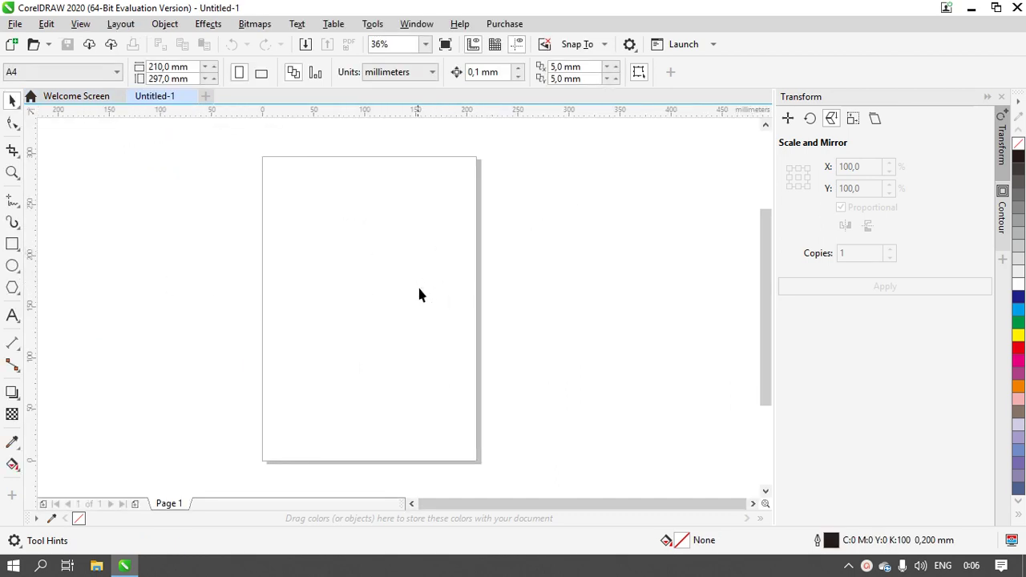
pyautogui.scroll(-5, 481, 321)
pyautogui.scroll(1, 554, 324)
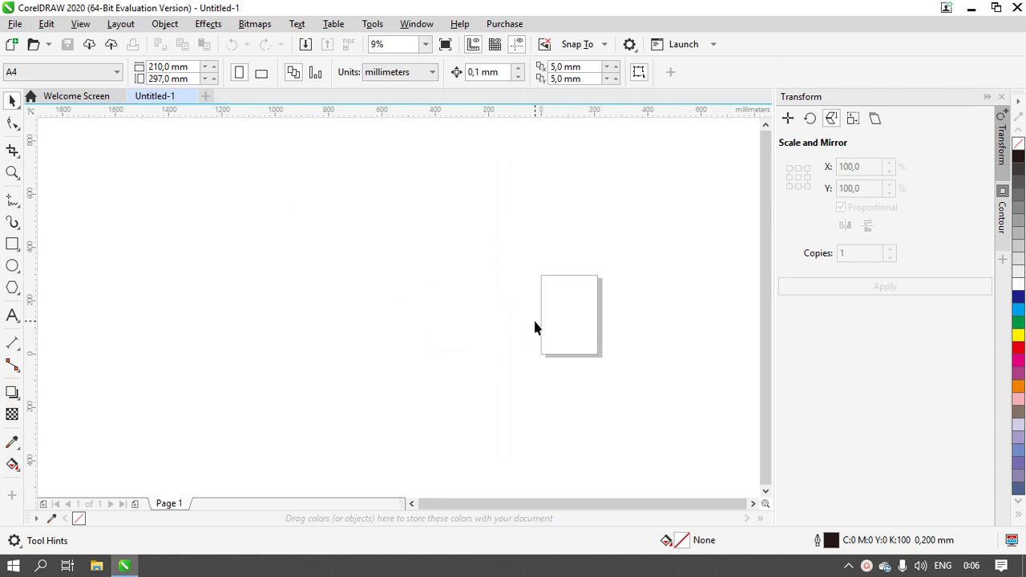
pyautogui.scroll(4, 572, 311)
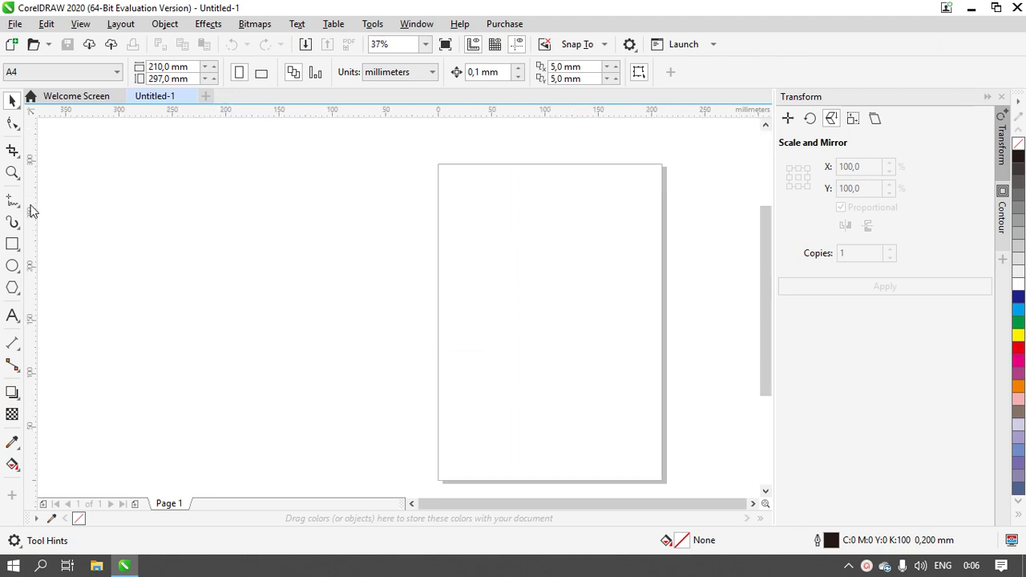
pyautogui.press('F6')
pyautogui.moveTo(160, 198)
pyautogui.mouseDown()
pyautogui.moveTo(187, 232)
pyautogui.moveTo(254, 231)
pyautogui.mouseUp()
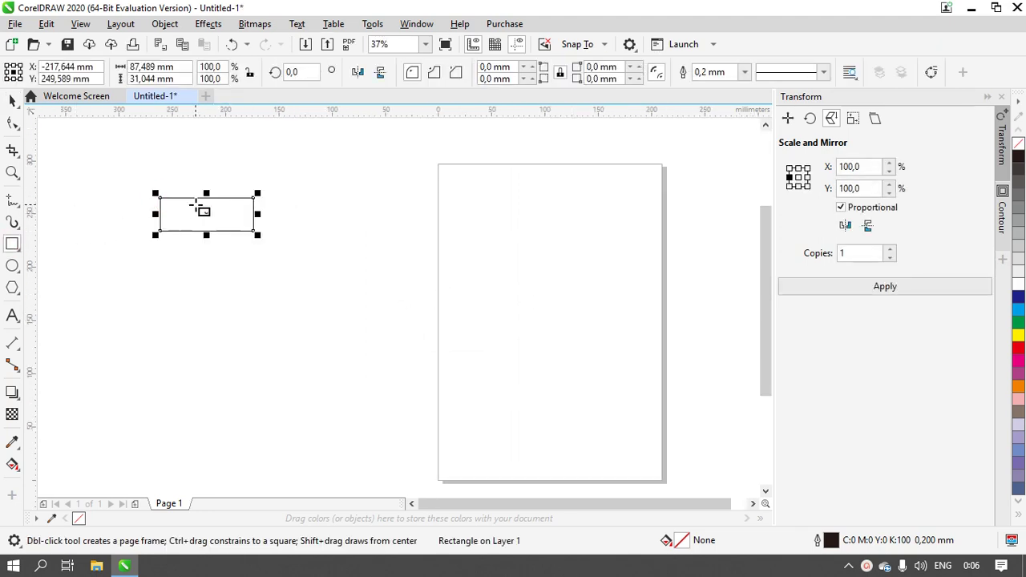
pyautogui.click(12, 100)
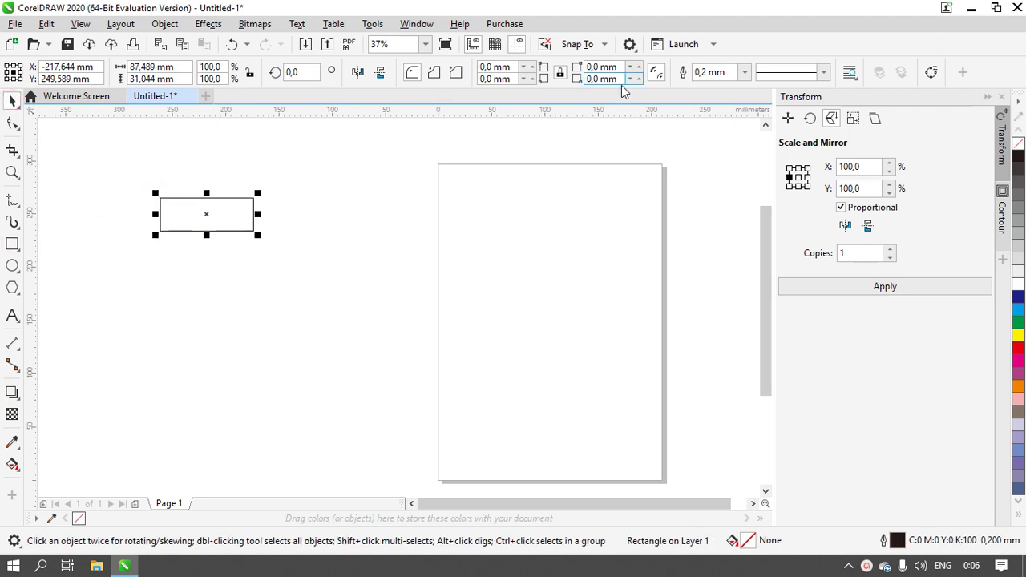
# Set the rectangle's width to 30 mm and its height to 10 mm
pyautogui.doubleClick(137, 69)
pyautogui.tripleClick(137, 72)
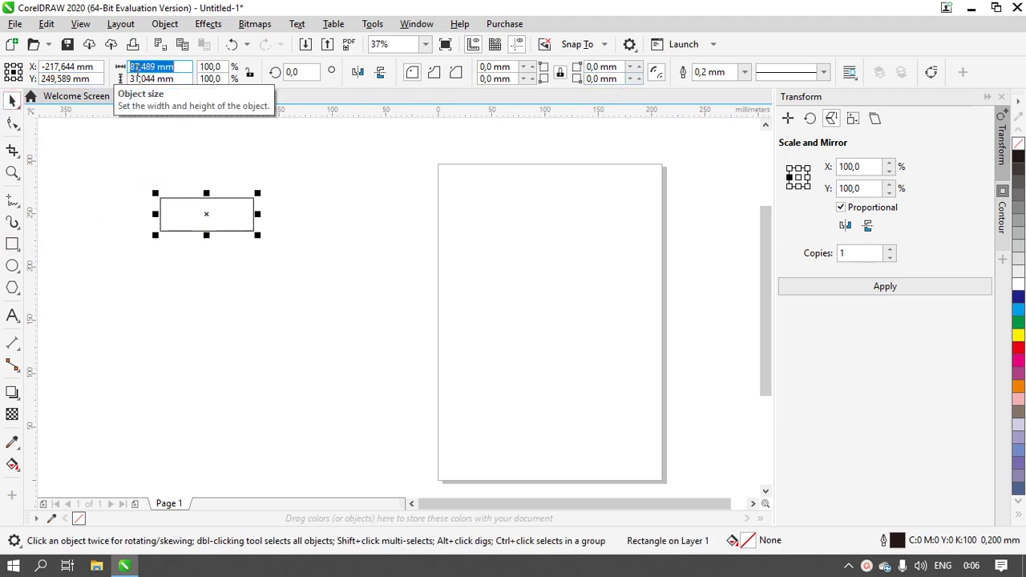
pyautogui.write('30')
pyautogui.press('Tab')
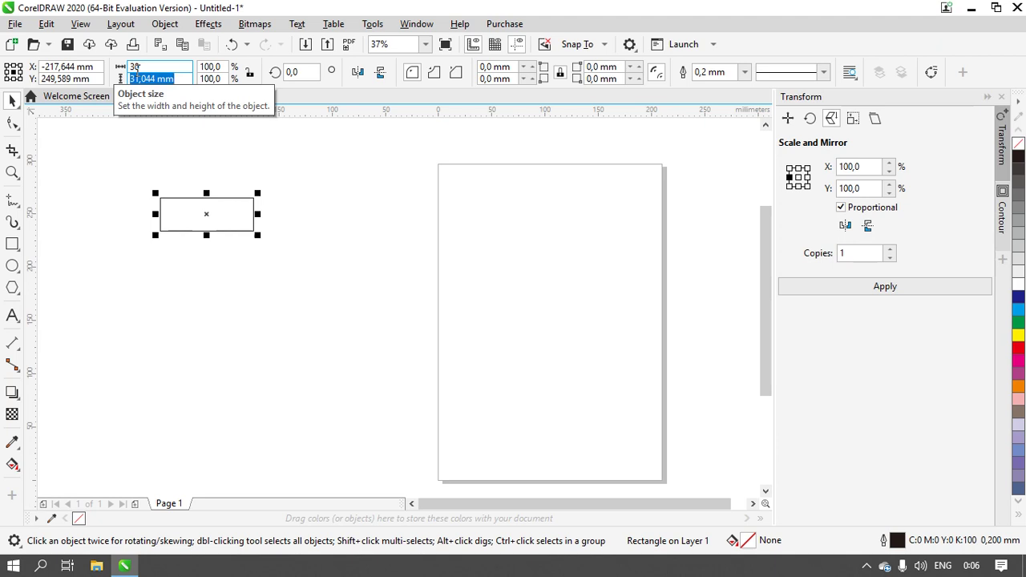
pyautogui.write('10')
pyautogui.press('Return')
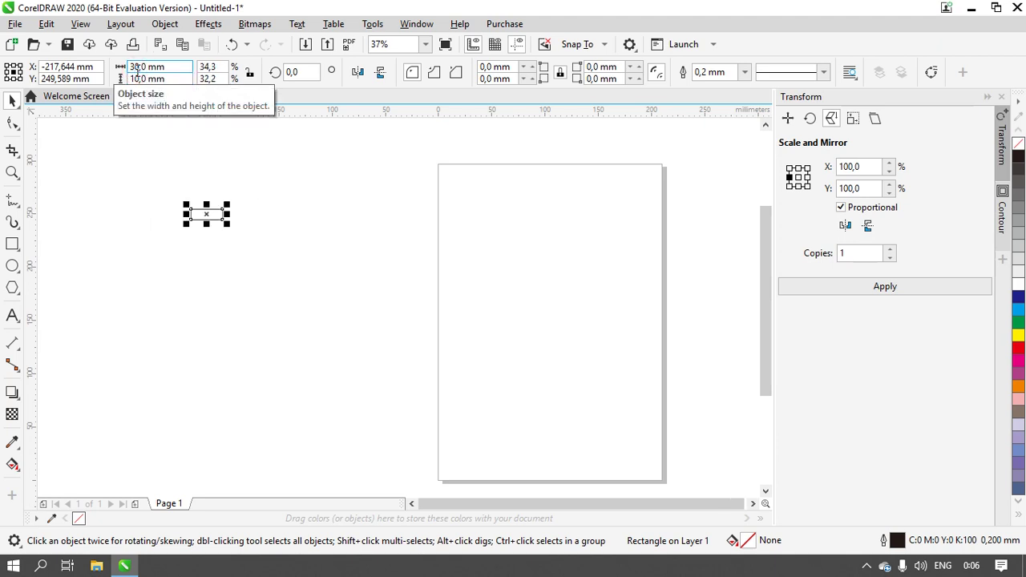
# Resize the rectangle to 300 mm wide and 100 mm high
pyautogui.click(135, 76)
pyautogui.write('100')
pyautogui.press('Return')
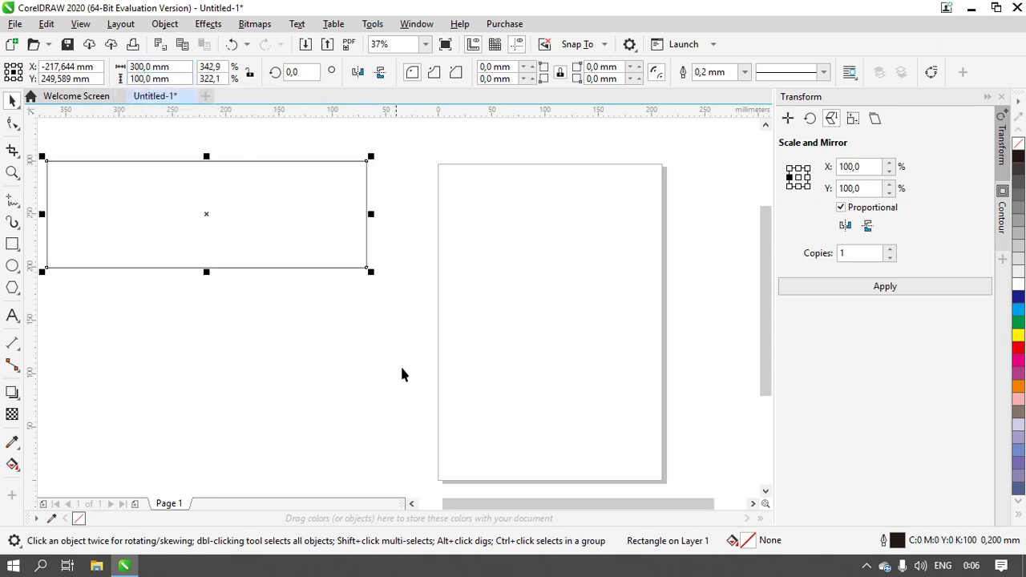
# Fill the rectangle with cyan and remove its outline
pyautogui.hscroll(1, 321, 341)
pyautogui.scroll(-4, 561, 343)
pyautogui.scroll(4, 465, 321)
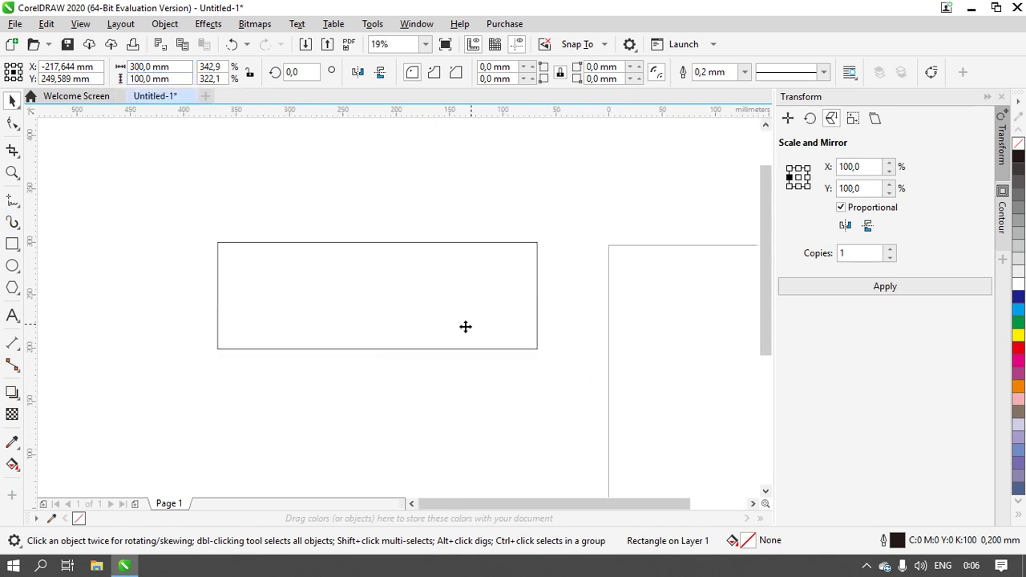
pyautogui.scroll(2, 312, 314)
pyautogui.scroll(-2, 356, 315)
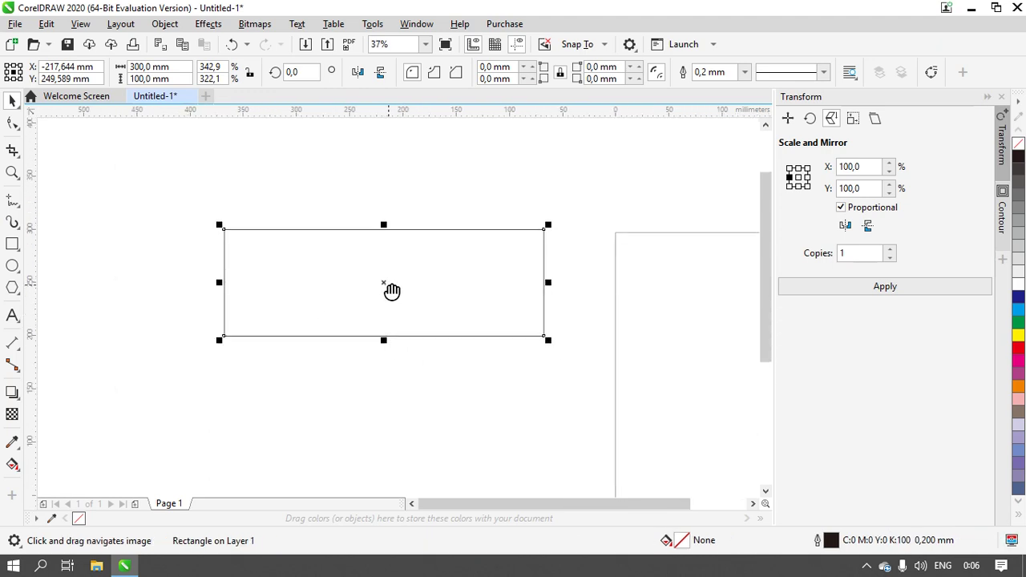
pyautogui.click(1018, 296)
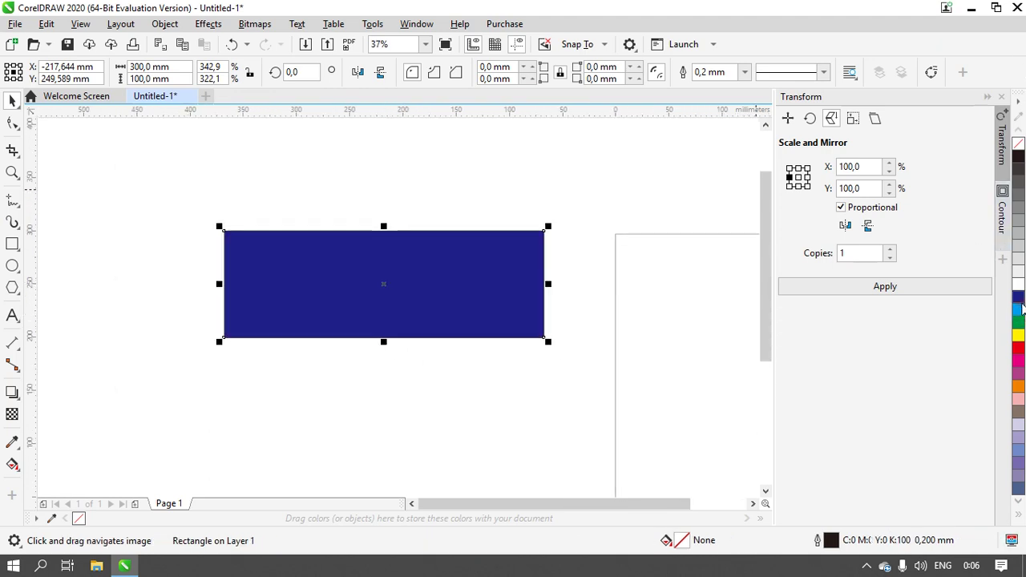
pyautogui.click(1018, 309)
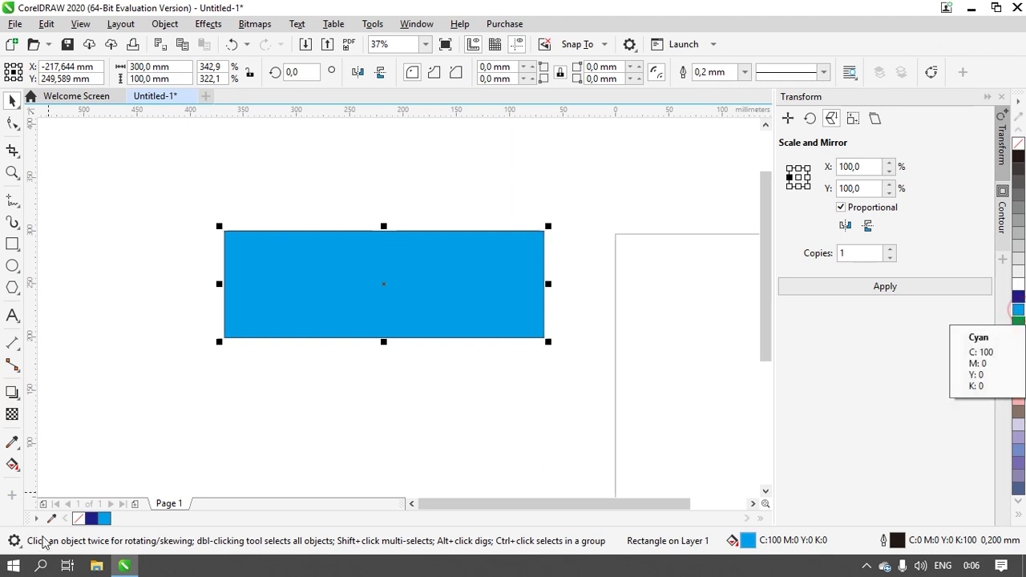
pyautogui.rightClick(1018, 142)
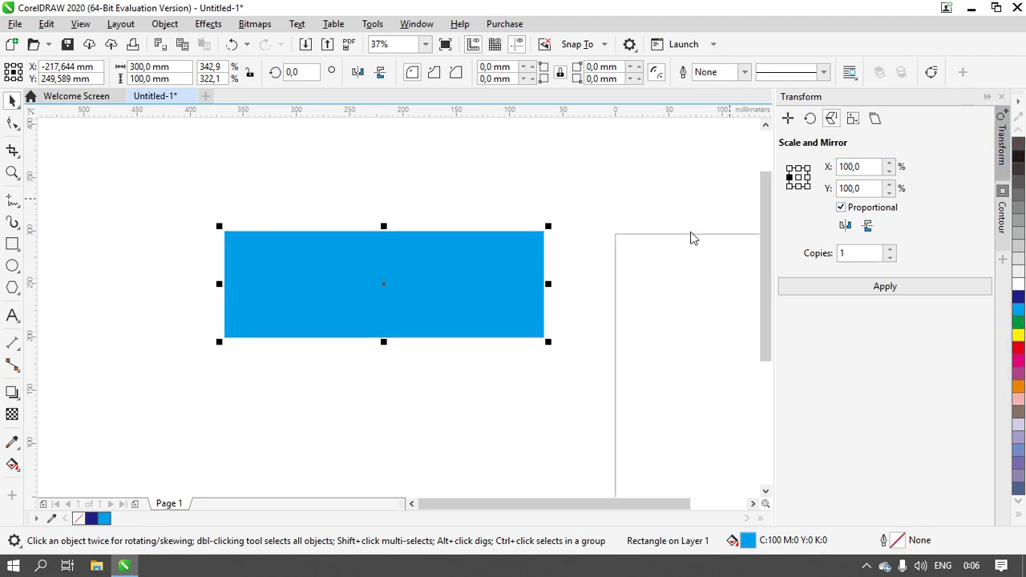
# Duplicate the cyan rectangle and align the copy exactly over the original
pyautogui.scroll(2, 335, 312)
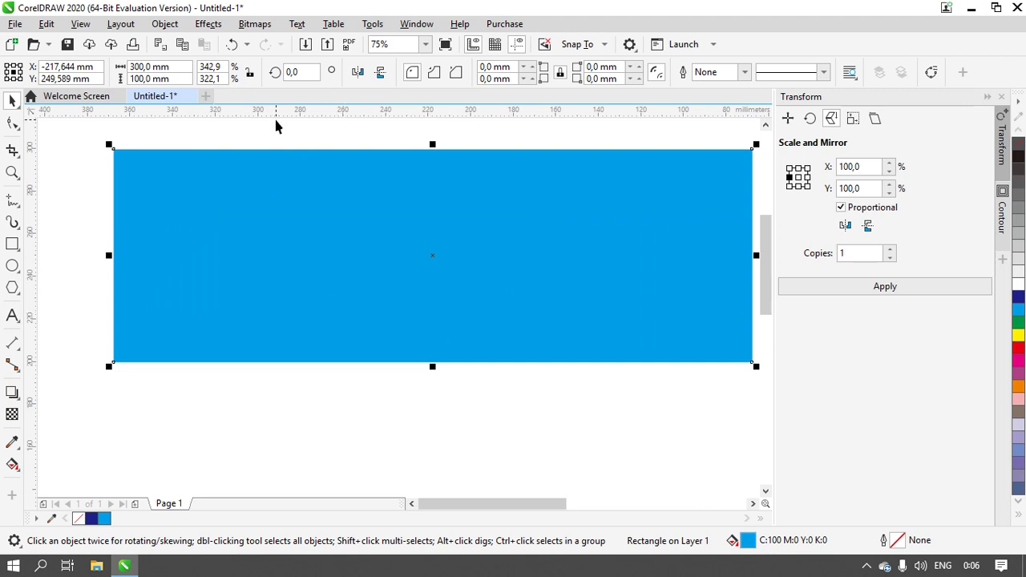
pyautogui.rightClick(262, 232)
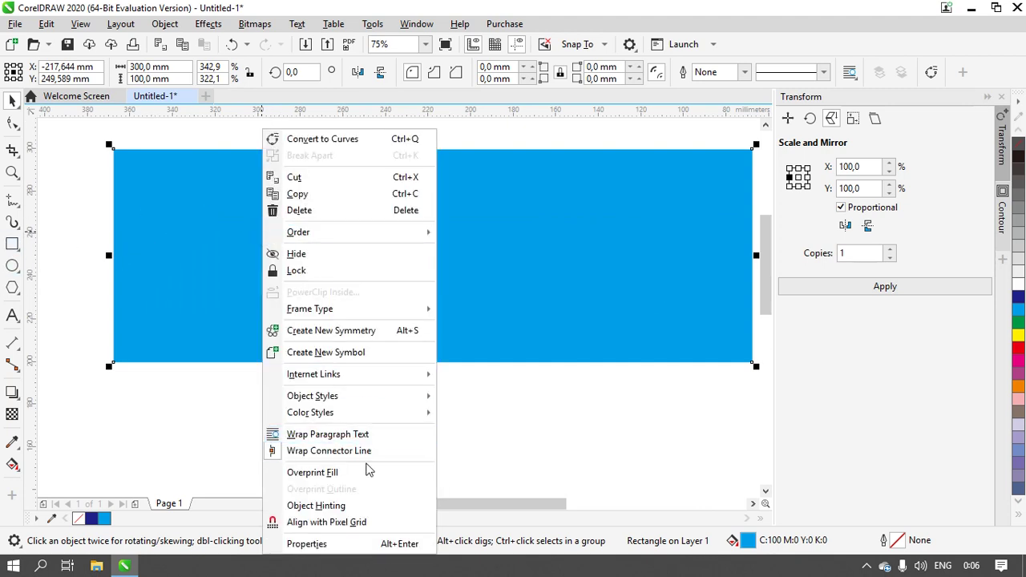
pyautogui.click(488, 246)
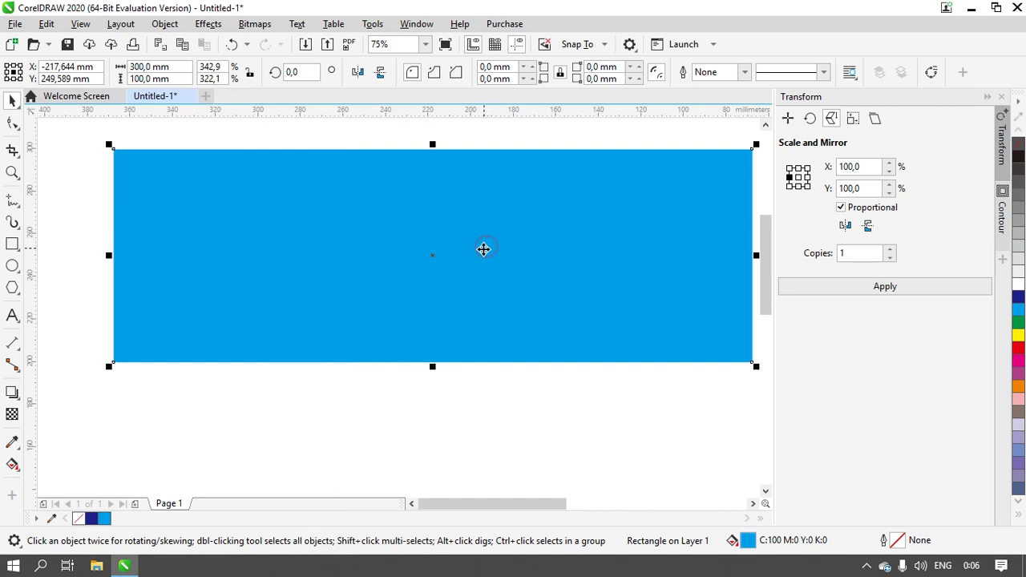
pyautogui.hotkey('ctrl', 'd')
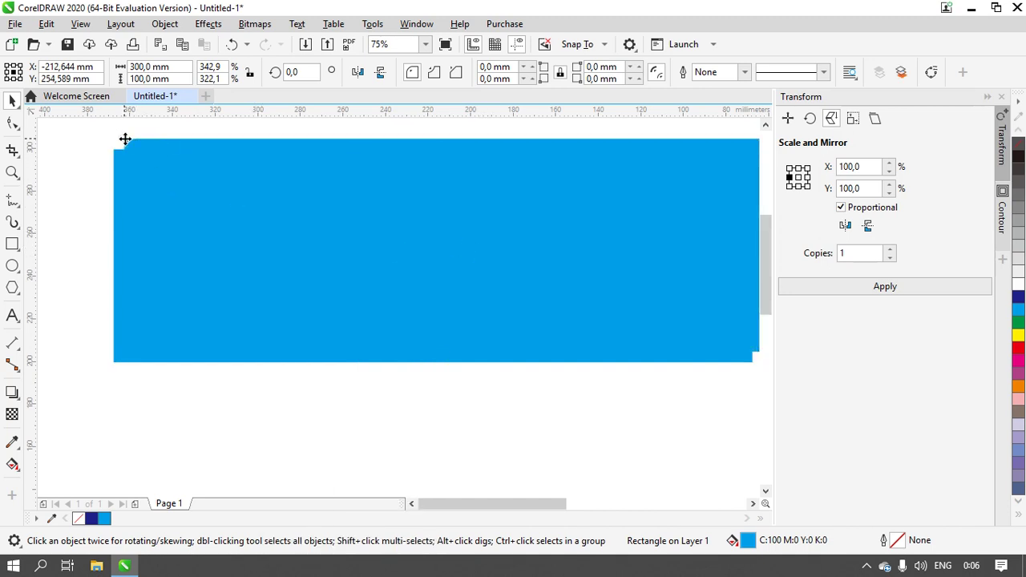
pyautogui.moveTo(126, 139); pyautogui.dragTo(115, 152)
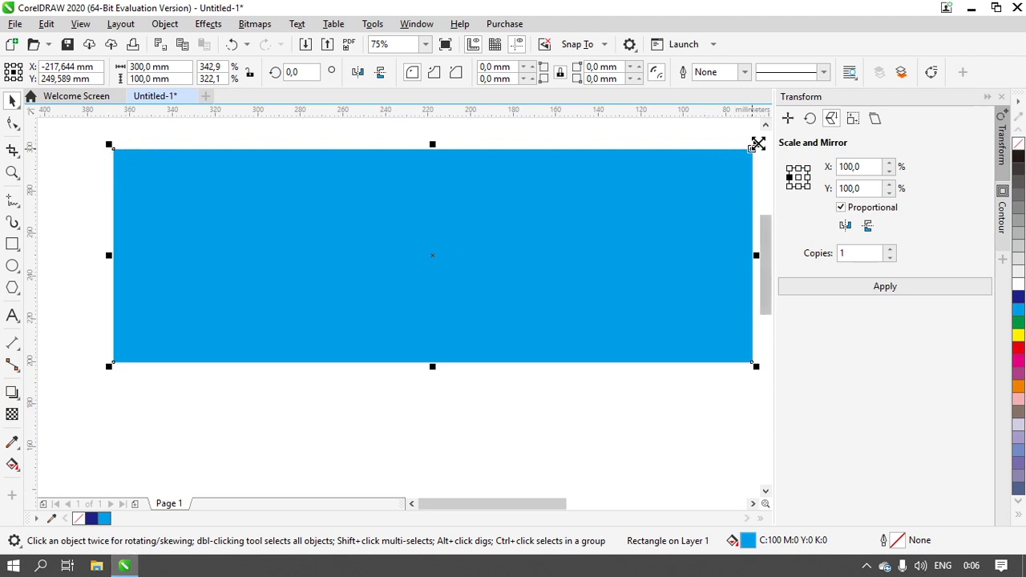
# Shrink the copy about its centre to about 285 × 88 mm, giving it a white outline and no fill
pyautogui.moveTo(756, 143); pyautogui.dragTo(735, 155)
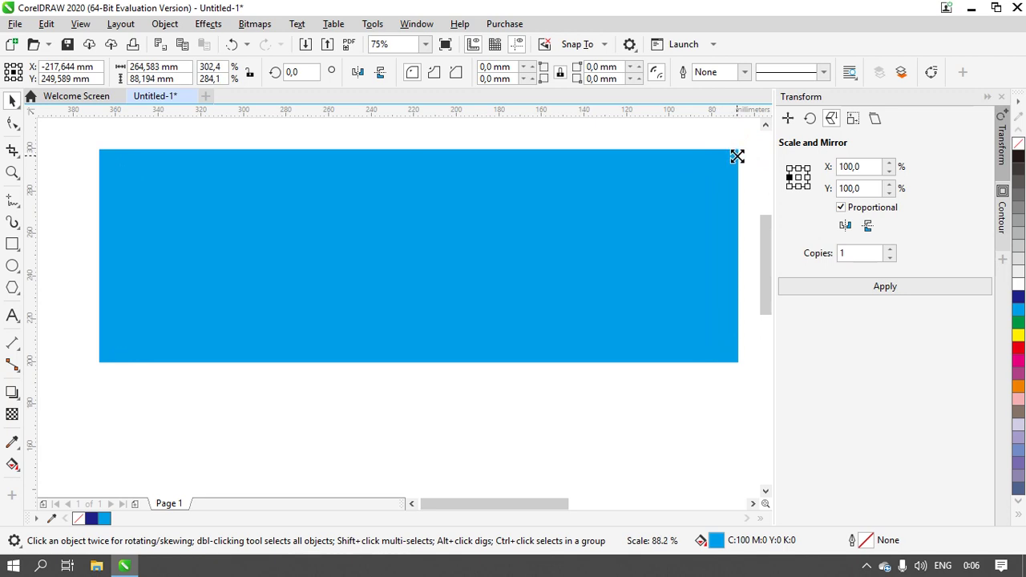
pyautogui.rightClick(1018, 290)
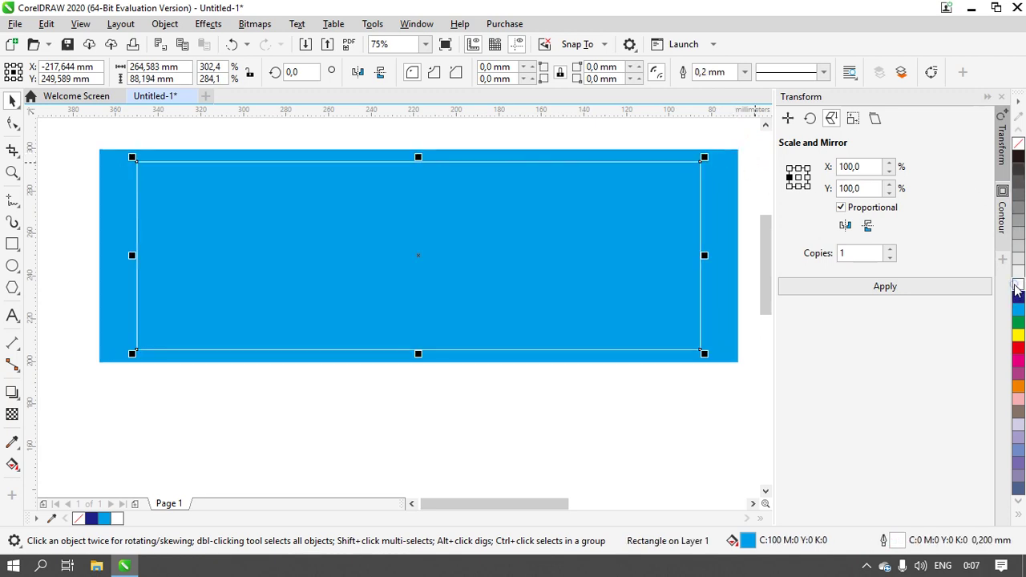
pyautogui.click(1017, 145)
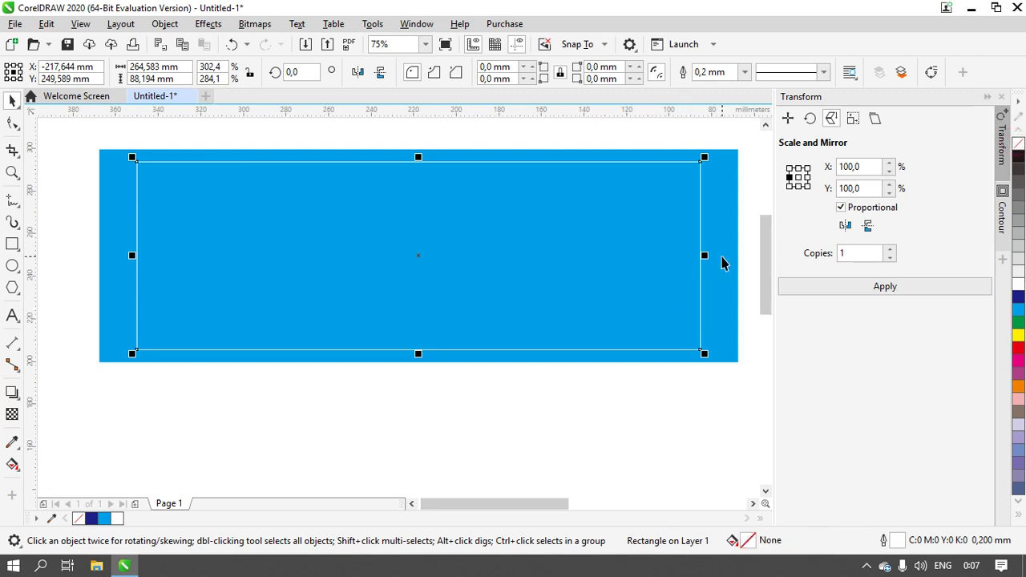
pyautogui.moveTo(705, 256); pyautogui.dragTo(728, 256)
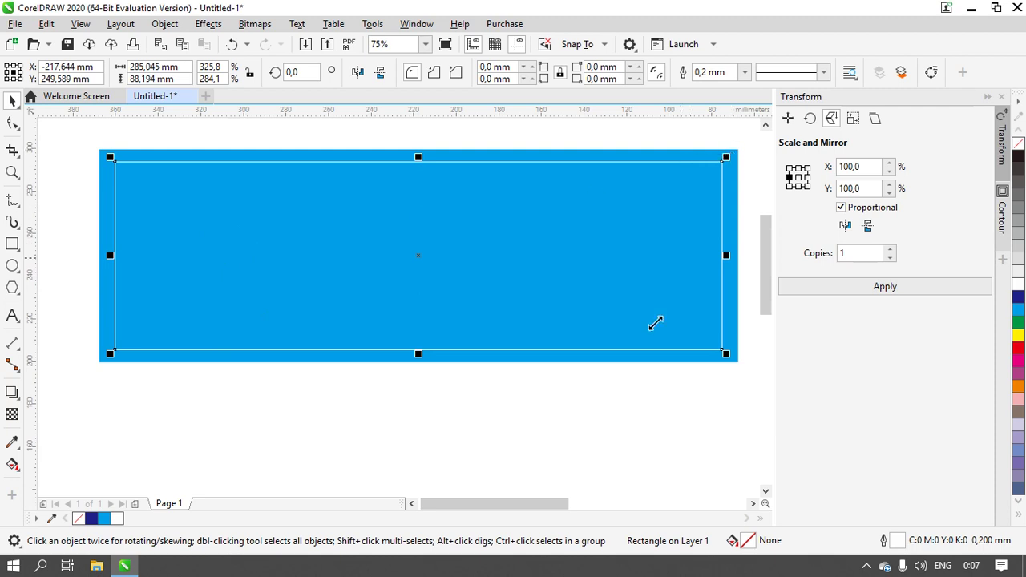
# Set the inner frame's outline width to 2.5 mm
pyautogui.click(743, 72)
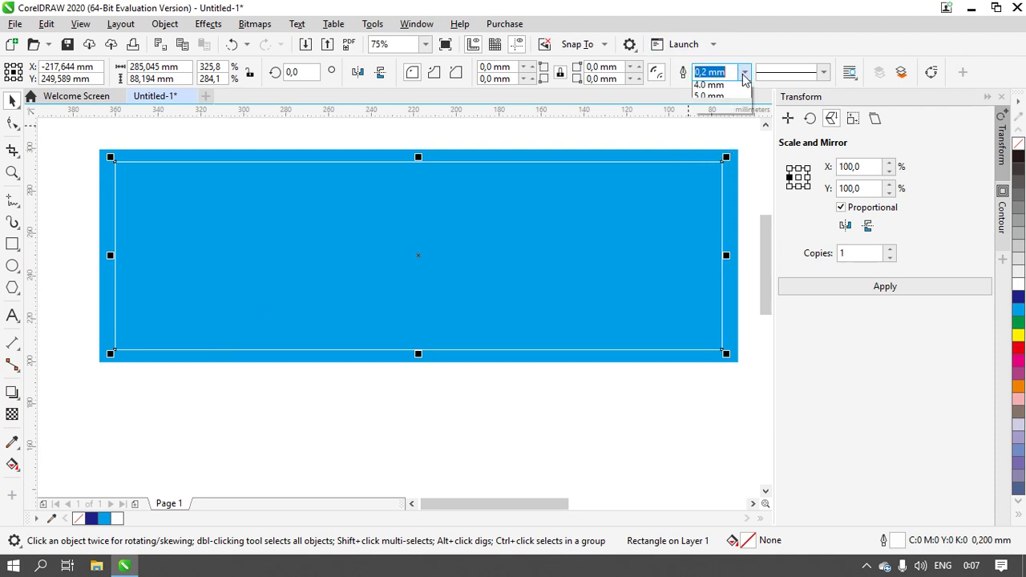
pyautogui.click(721, 200)
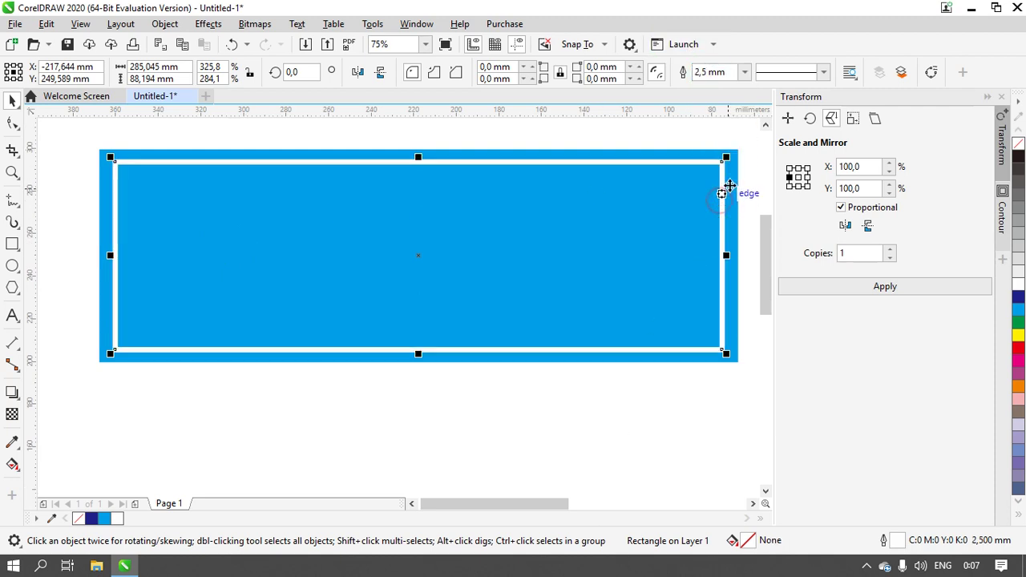
pyautogui.click(436, 403)
# Duplicate the white frame and align the copy exactly over the original frame
pyautogui.click(387, 228)
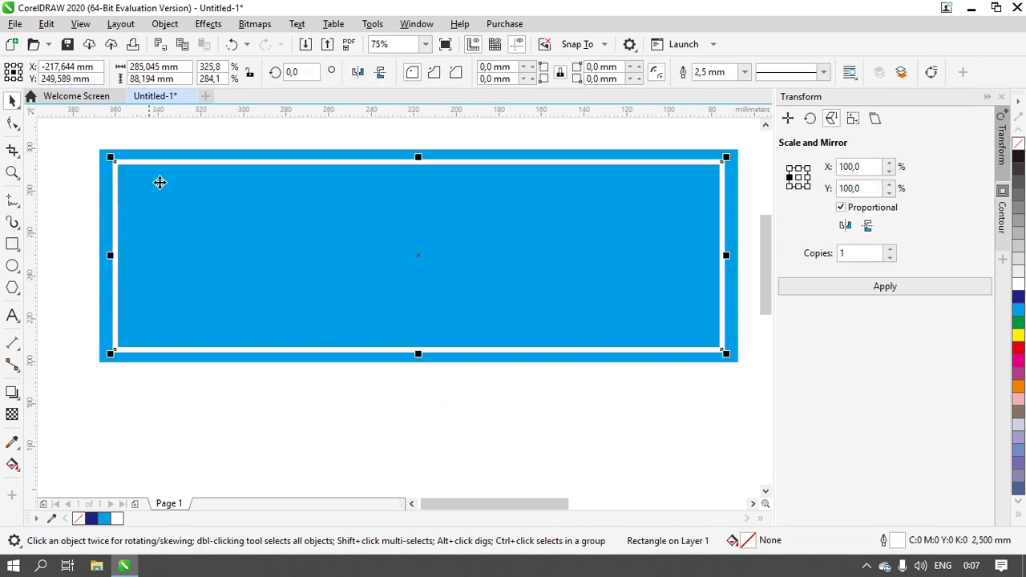
pyautogui.hotkey('ctrl', 'd')
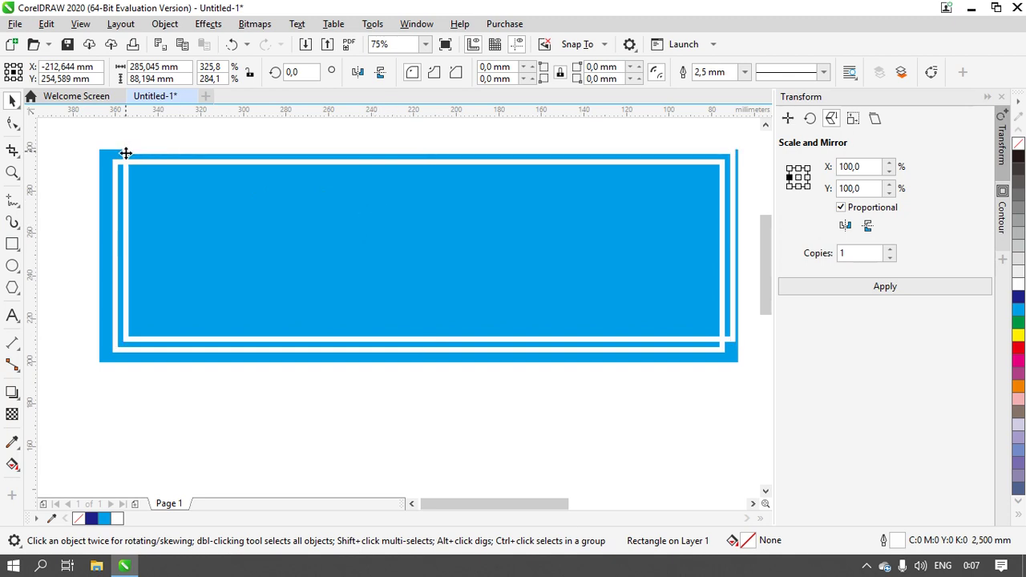
pyautogui.moveTo(126, 154); pyautogui.dragTo(112, 165)
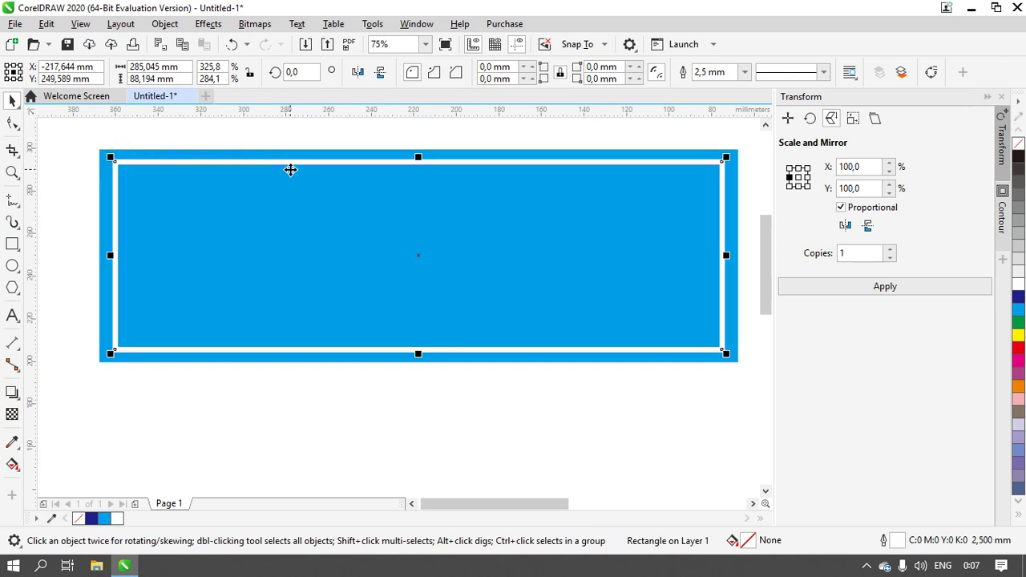
# Place a copy of the cyan background rectangle in front and shrink it to about 100 × 37 mm at the background's top centre
pyautogui.click(42, 166)
pyautogui.click(98, 161)
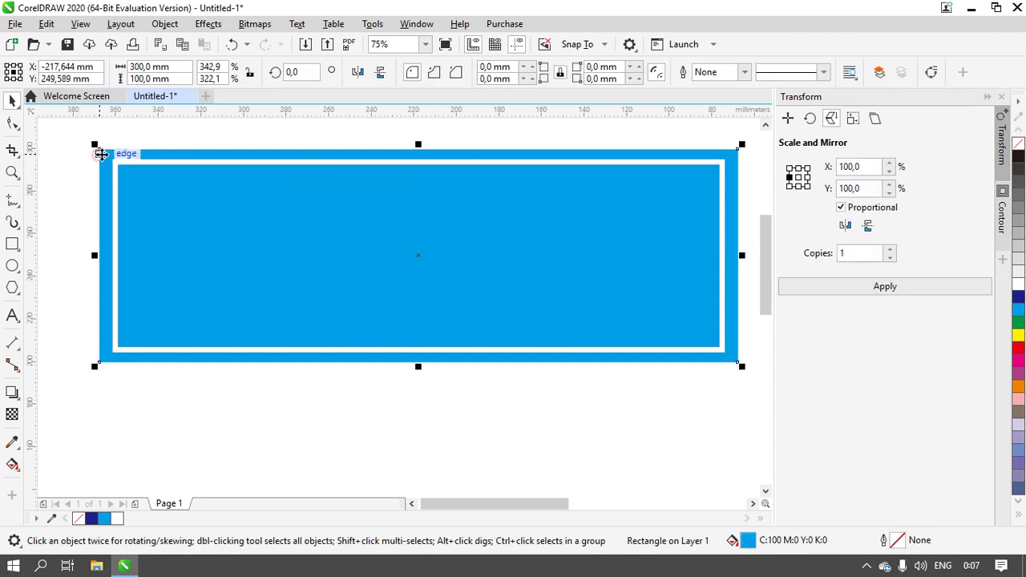
pyautogui.hotkey('shift', 'pageup')
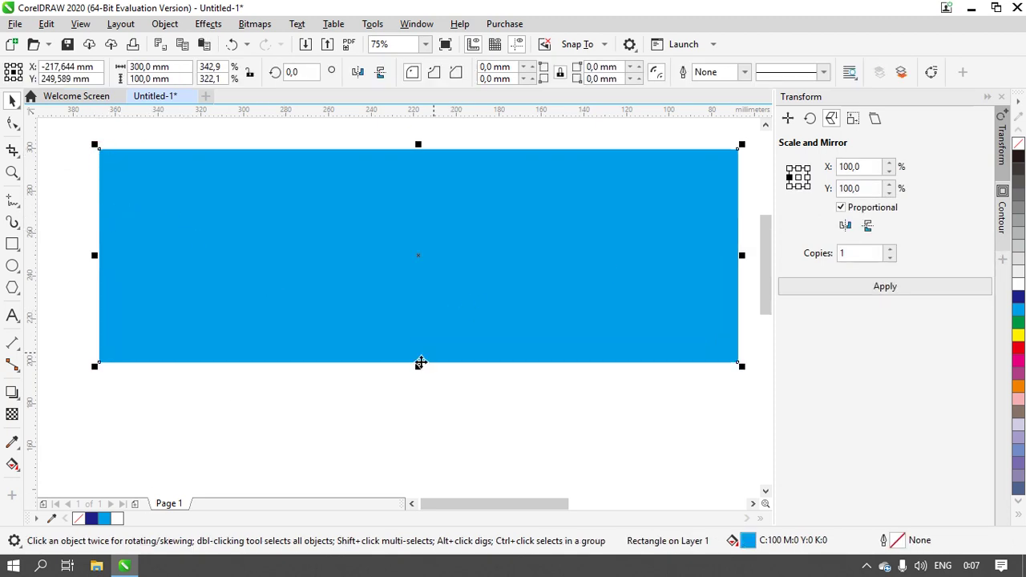
pyautogui.moveTo(418, 367); pyautogui.dragTo(441, 232)
pyautogui.moveTo(737, 185); pyautogui.dragTo(529, 189)
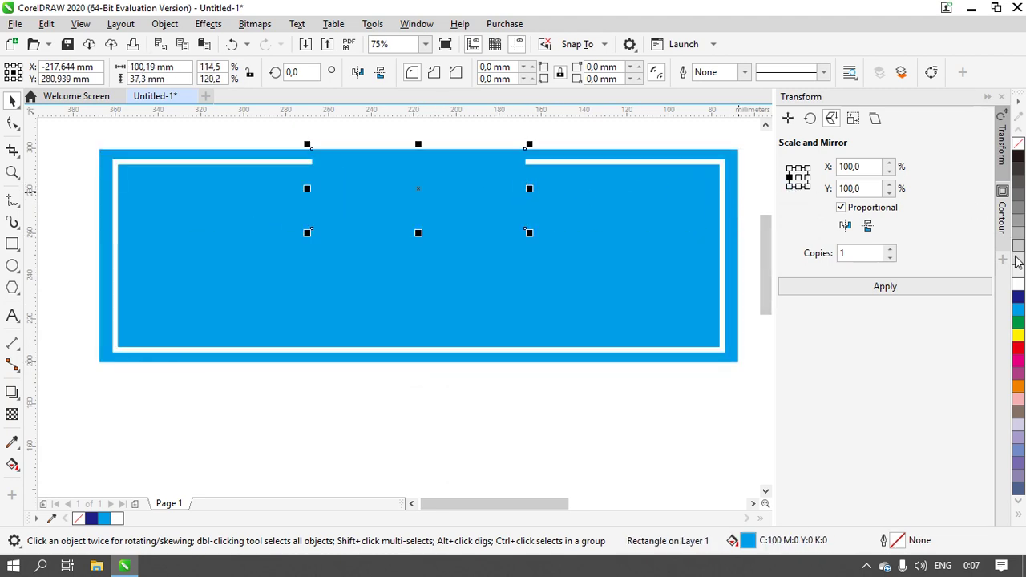
# Fill the small top-centre rectangle with white and reduce it to about 85 × 24 mm
pyautogui.click(1016, 290)
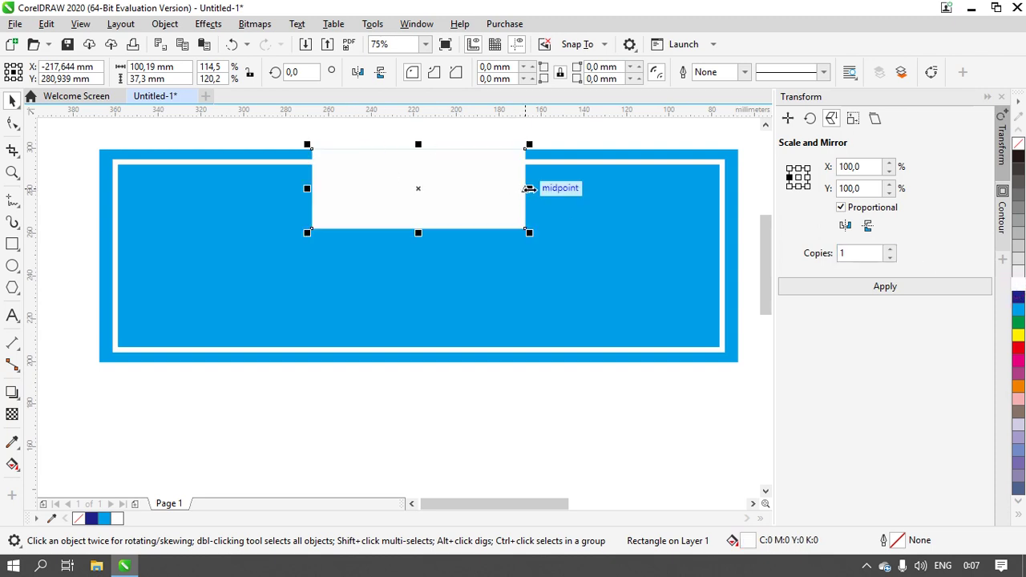
pyautogui.moveTo(528, 188); pyautogui.dragTo(511, 188)
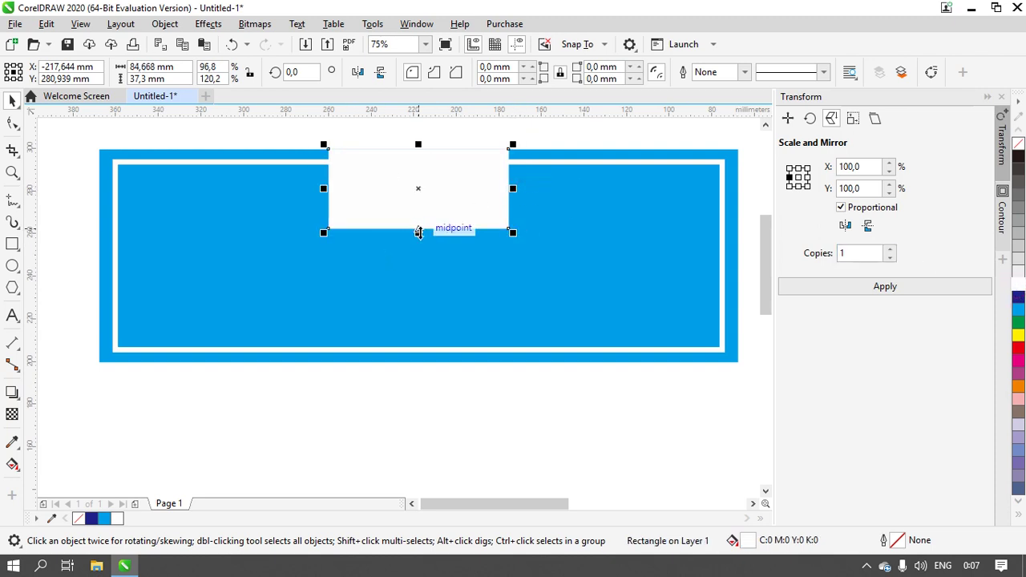
pyautogui.moveTo(417, 233); pyautogui.dragTo(423, 205)
pyautogui.hscroll(1, 412, 300)
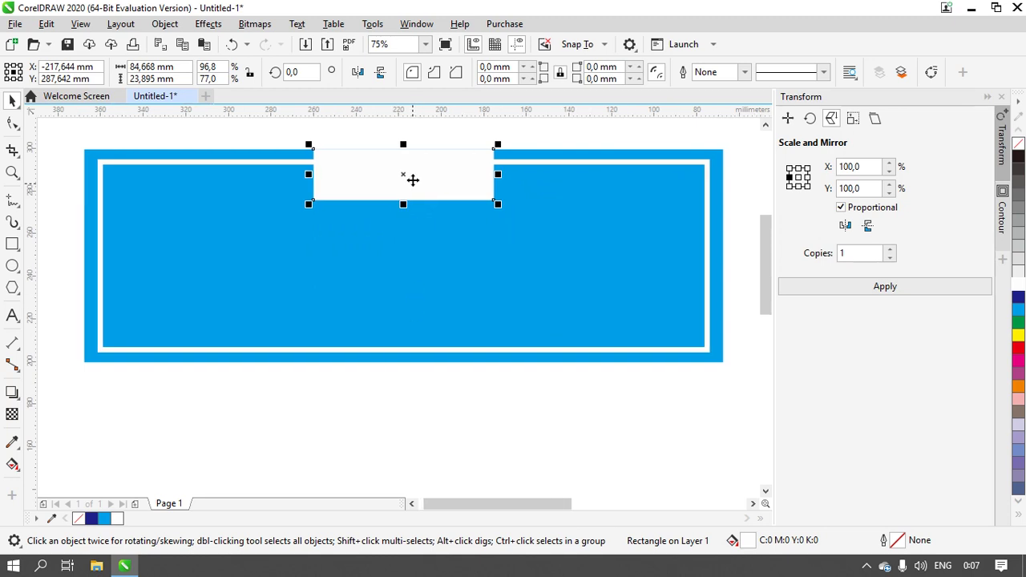
# Round all four corners of the white top-centre rectangle to a radius of about 6.9 mm
pyautogui.scroll(2, 380, 149)
pyautogui.scroll(-1, 396, 188)
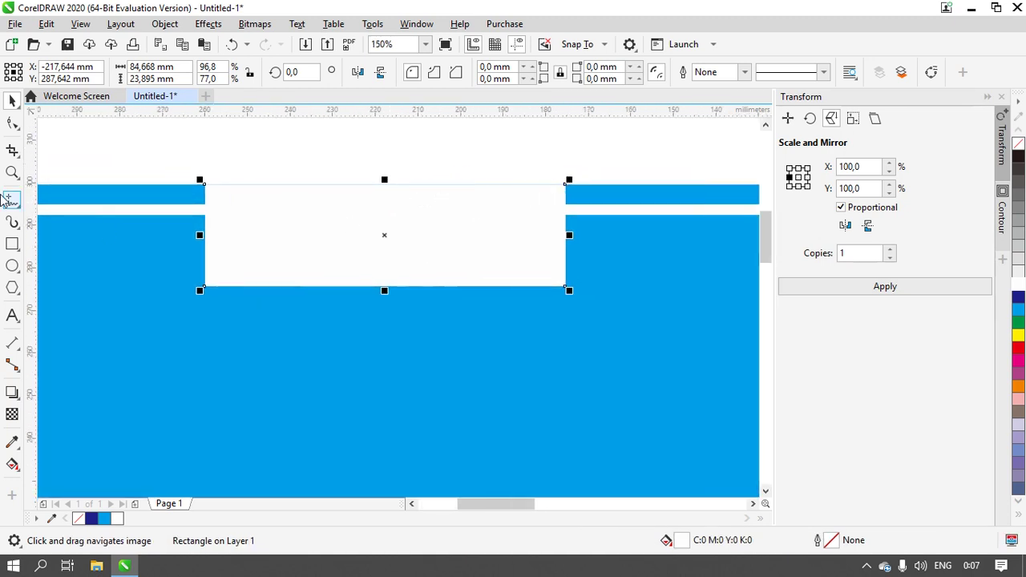
pyautogui.click(12, 122)
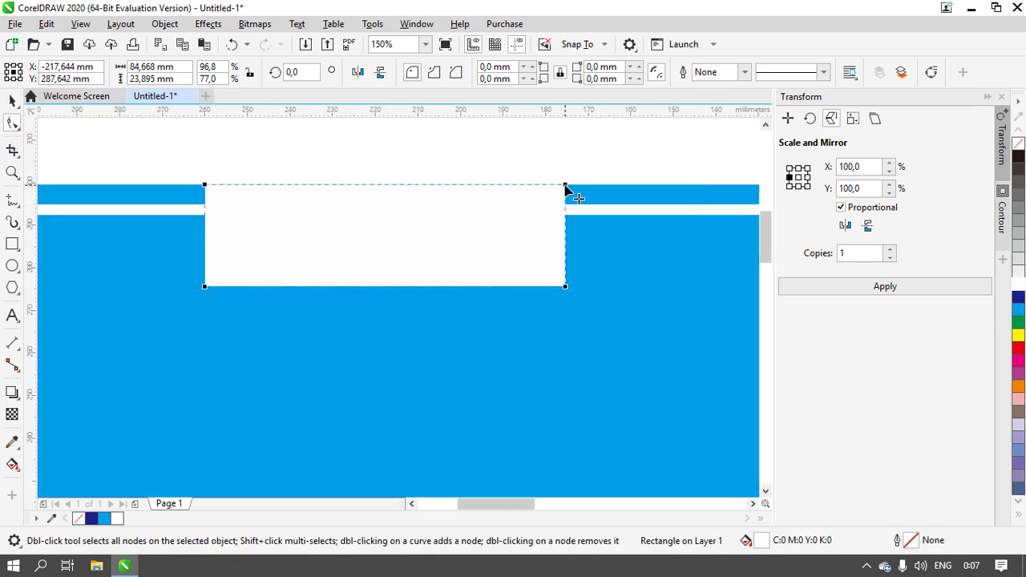
pyautogui.moveTo(565, 190); pyautogui.dragTo(572, 214)
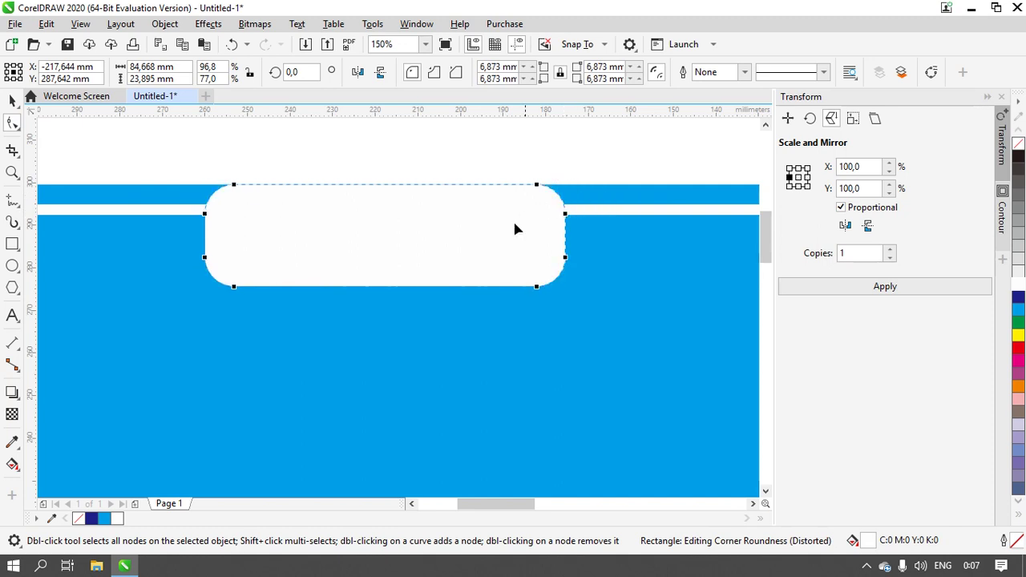
pyautogui.scroll(-1, 423, 295)
pyautogui.scroll(-1, 423, 295)
pyautogui.scroll(2, 421, 293)
pyautogui.scroll(-1, 422, 294)
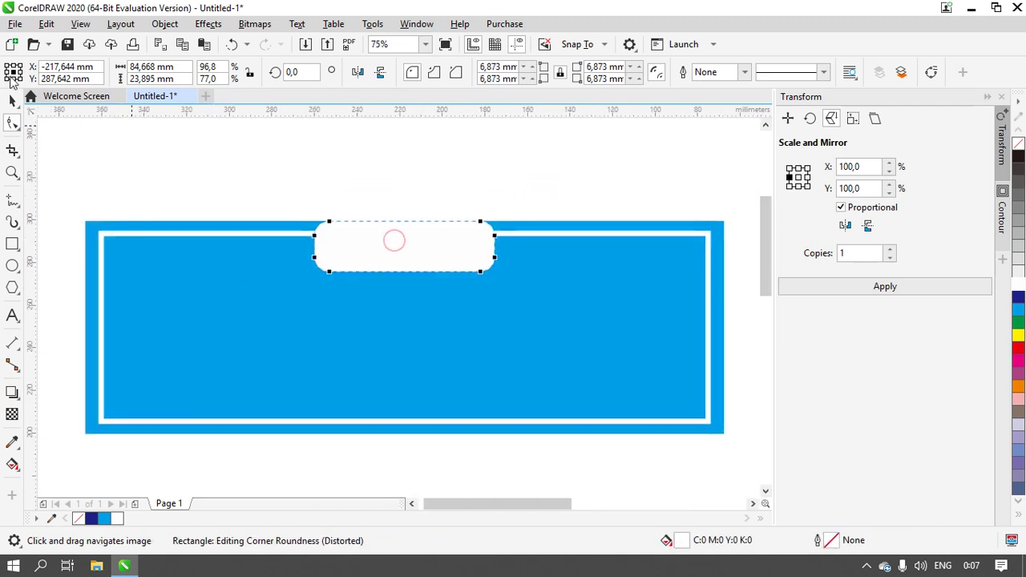
# Stretch the white rounded block upward past the background's top edge to a height of about 34 mm
pyautogui.press('space')
pyautogui.moveTo(404, 213); pyautogui.dragTo(405, 191)
pyautogui.scroll(1, 319, 266)
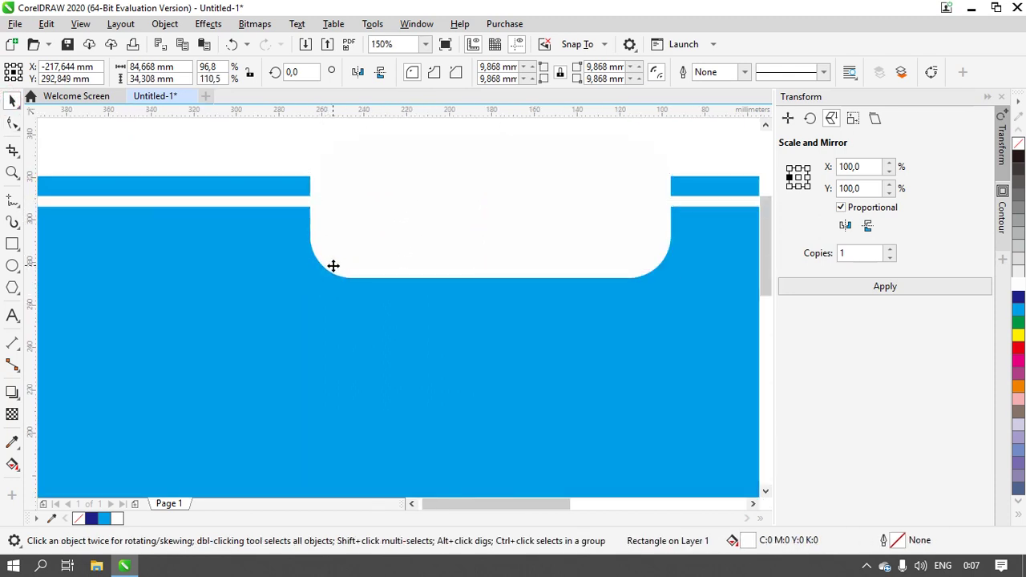
pyautogui.scroll(-1, 332, 265)
# Intersect the white rounded block with the cyan background and delete the original block, keeping only the overlapping part
pyautogui.click(574, 313)
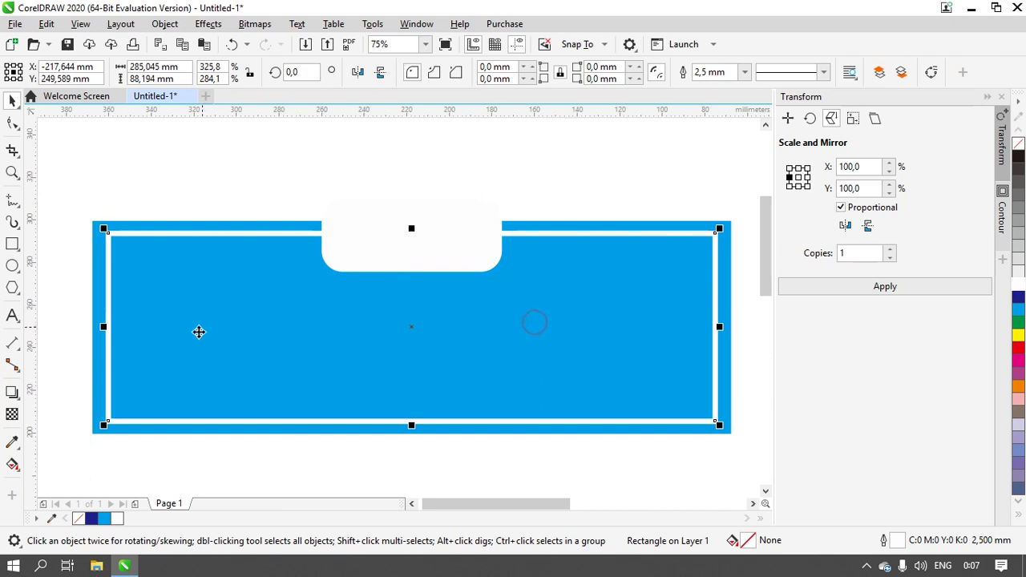
pyautogui.click(93, 384)
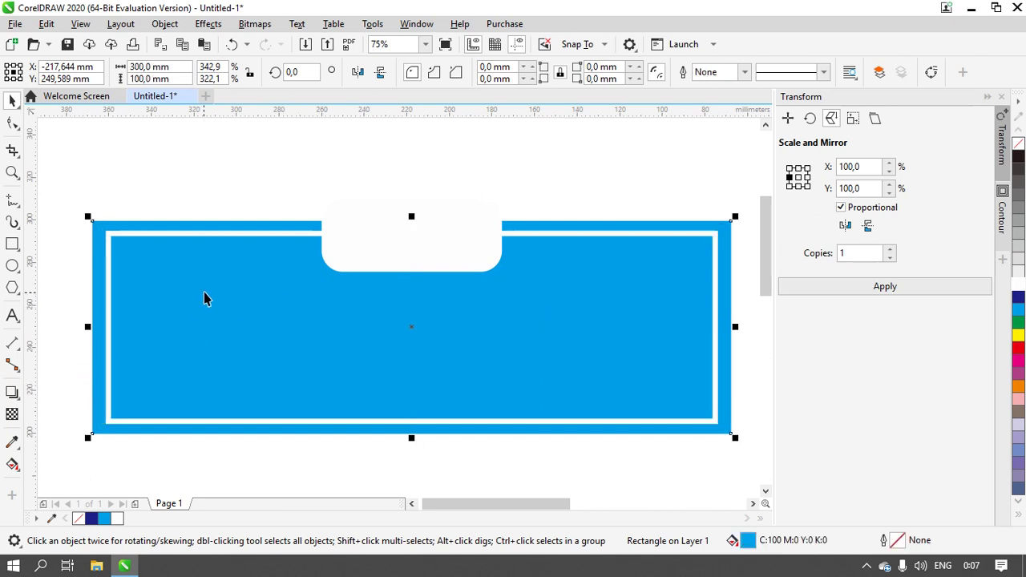
pyautogui.keyDown('shift'); pyautogui.click(375, 265); pyautogui.keyUp('shift')
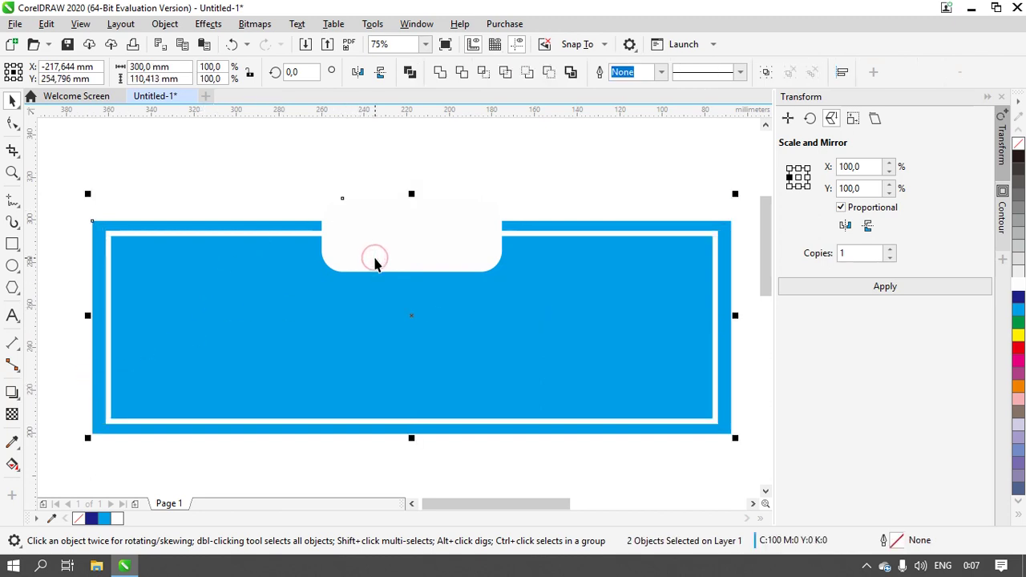
pyautogui.click(484, 72)
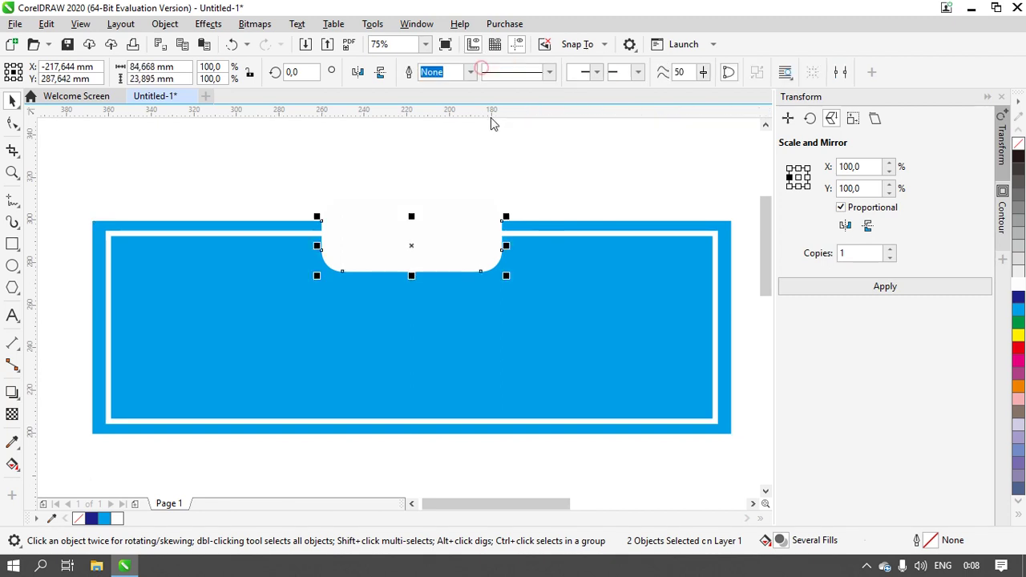
pyautogui.click(492, 117)
pyautogui.click(346, 220)
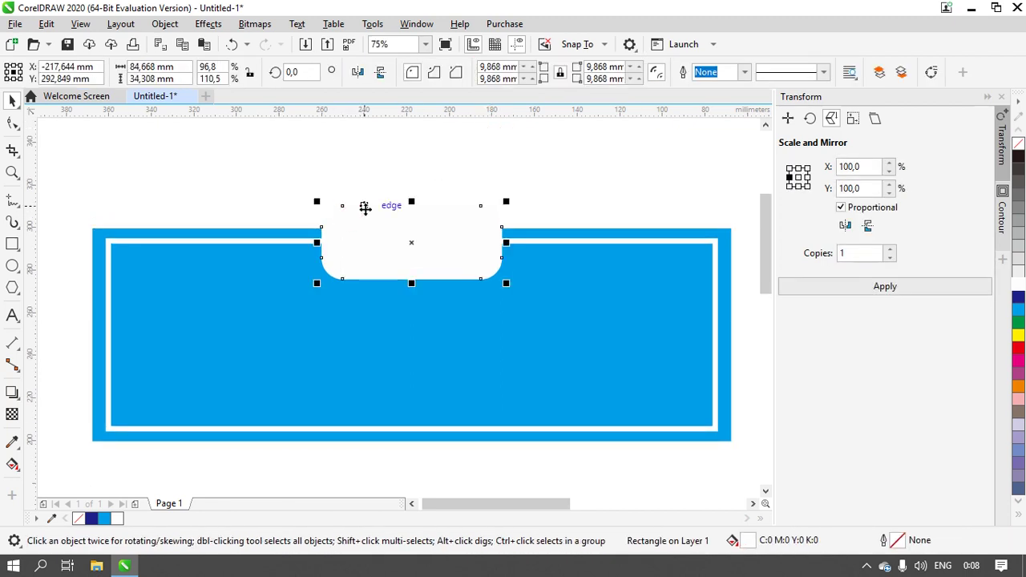
pyautogui.press('Delete')
pyautogui.click(360, 234)
pyautogui.click(486, 168)
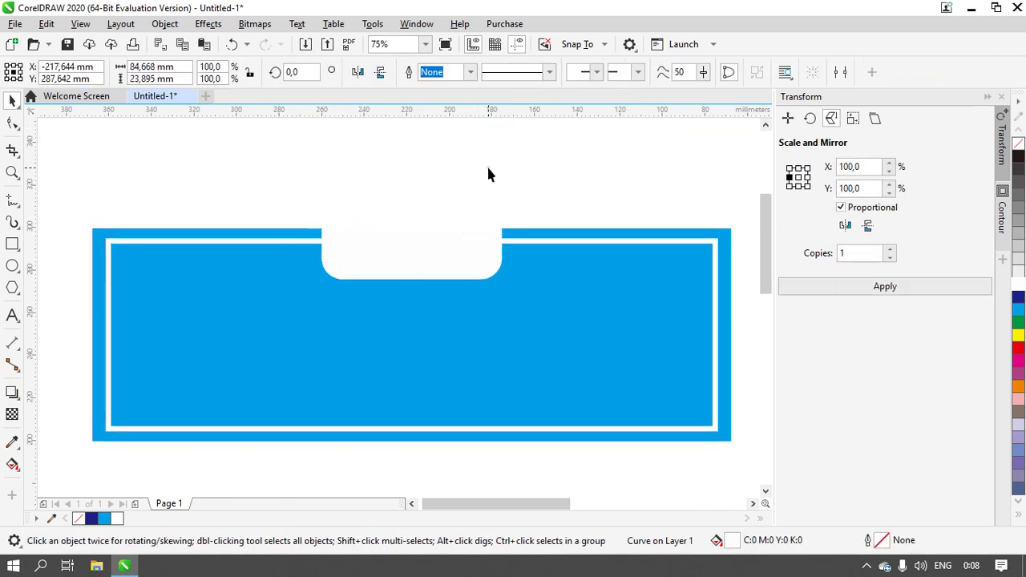
# Draw a circle about 12.9 mm in diameter on the white tab, filled red with no outline
pyautogui.scroll(2, 447, 261)
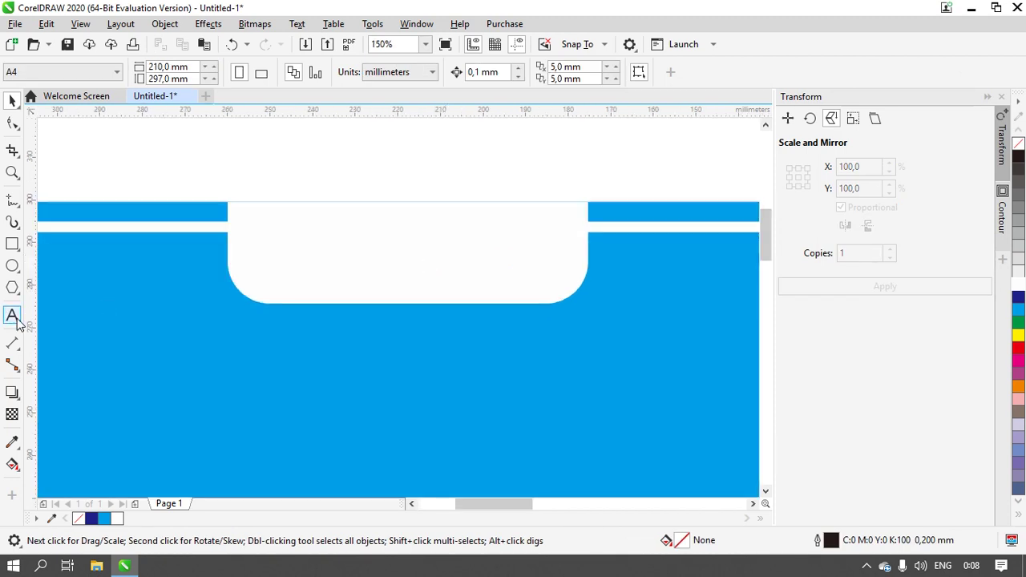
pyautogui.click(12, 266)
pyautogui.moveTo(324, 221); pyautogui.dragTo(378, 275)
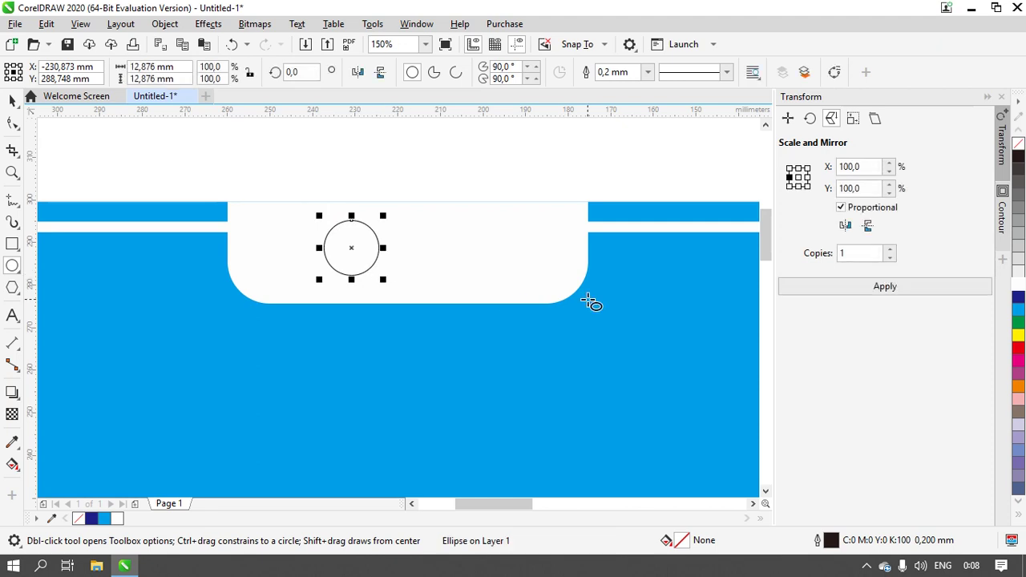
pyautogui.click(1017, 348)
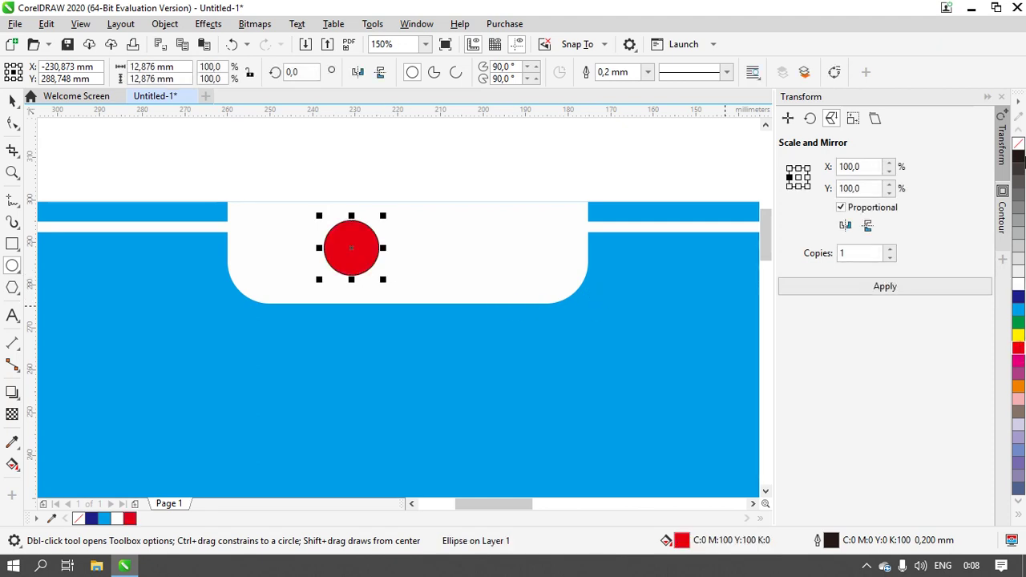
pyautogui.rightClick(1018, 144)
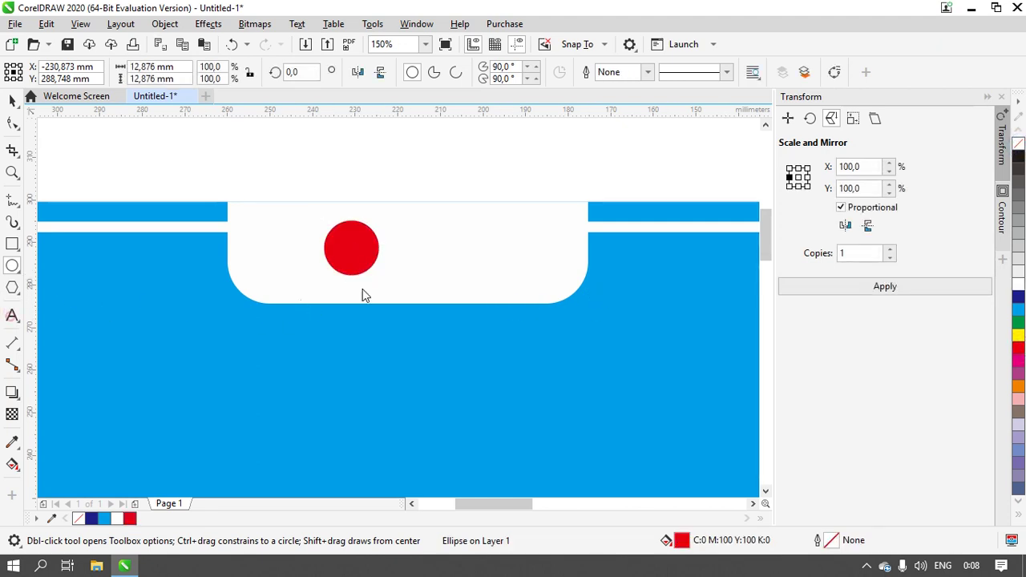
# Add the artistic text "logo" in 24 pt Arial beside the red circle
pyautogui.press('F8')
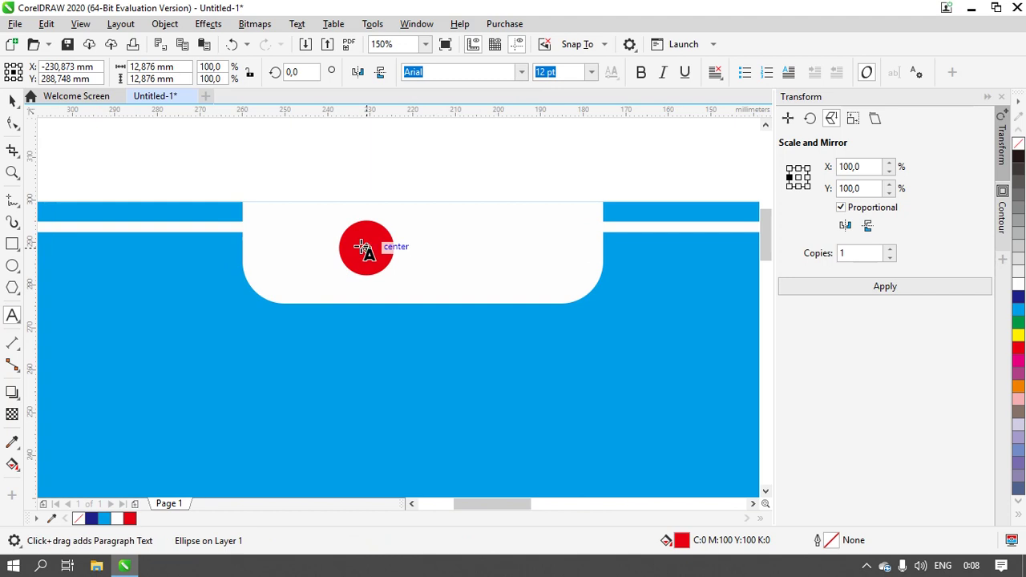
pyautogui.click(431, 264)
pyautogui.write('logo')
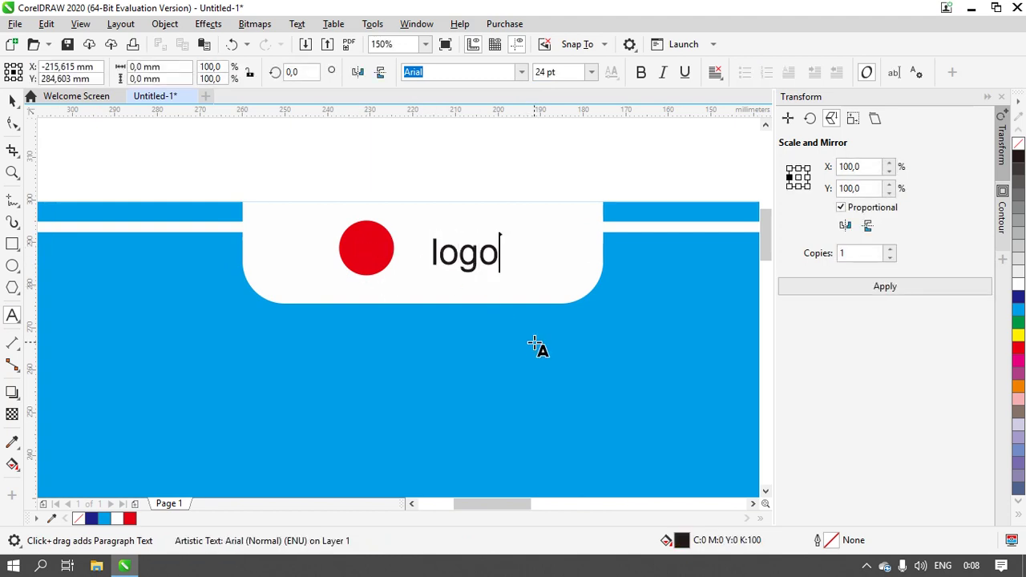
pyautogui.press('Escape')
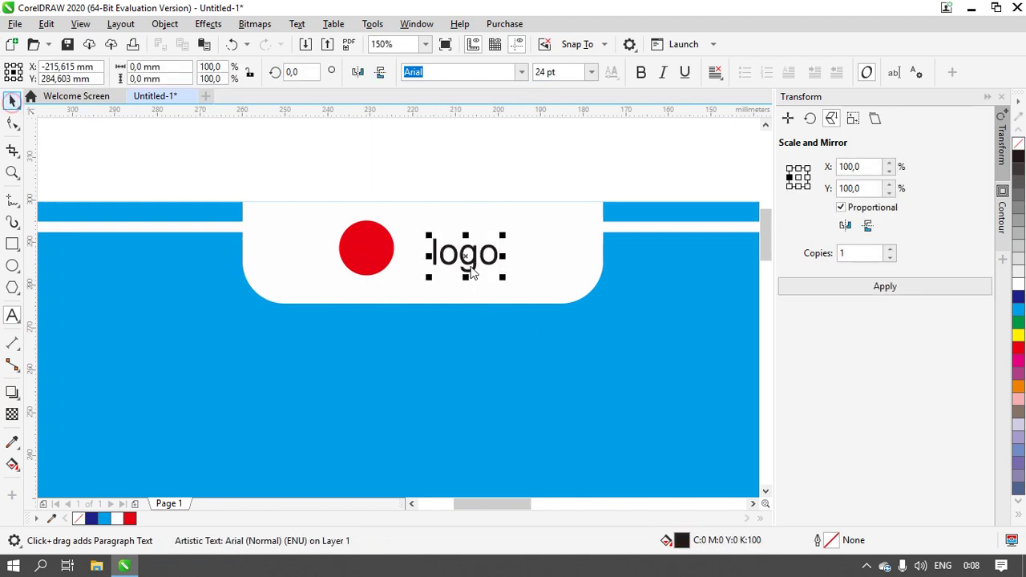
pyautogui.press('space')
# Centre the "logo" text on the red circle, reduce it to about 13 pt and fill it white
pyautogui.scroll(2, 465, 260)
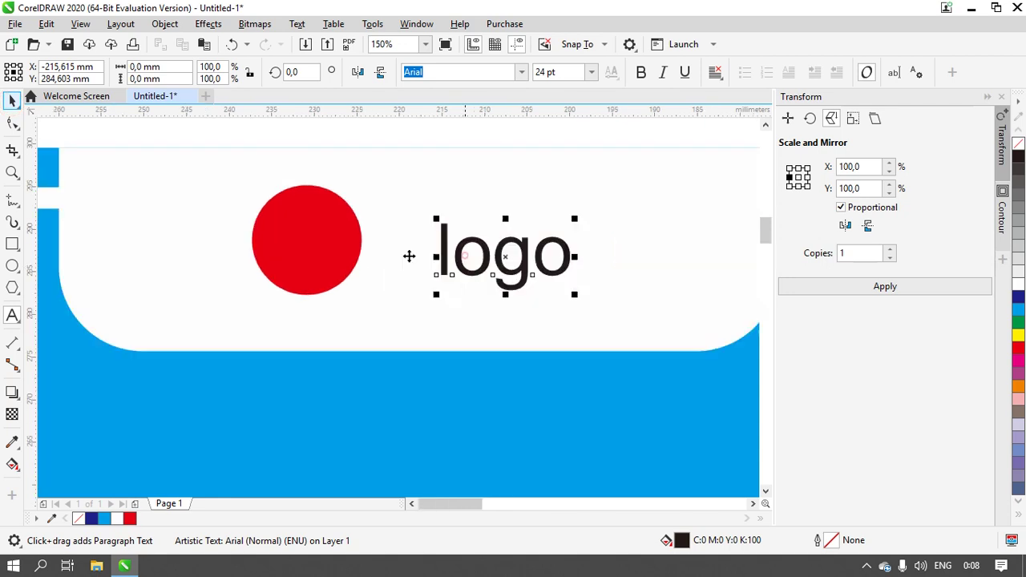
pyautogui.click(470, 259)
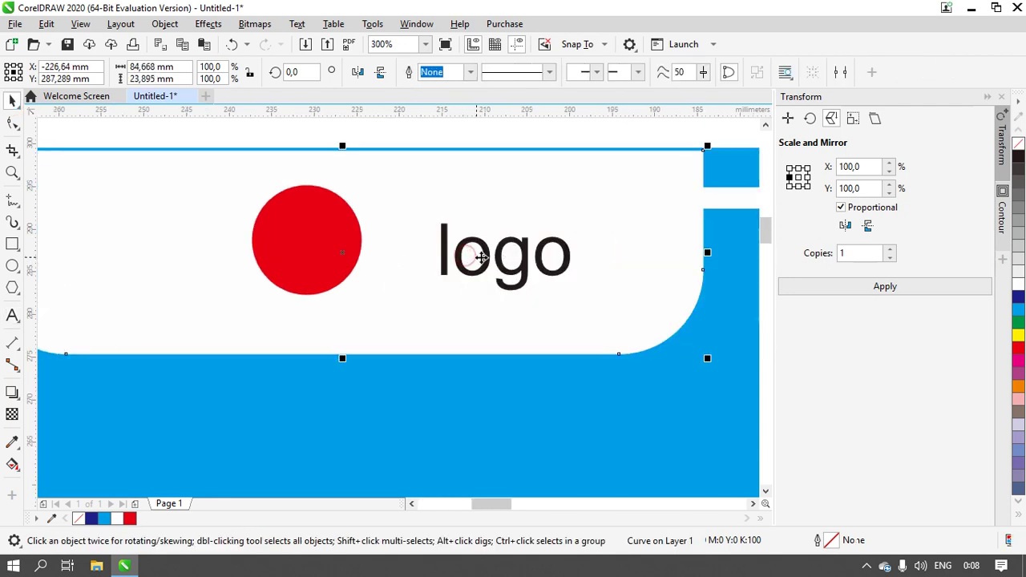
pyautogui.click(526, 258)
pyautogui.moveTo(504, 256); pyautogui.dragTo(305, 239)
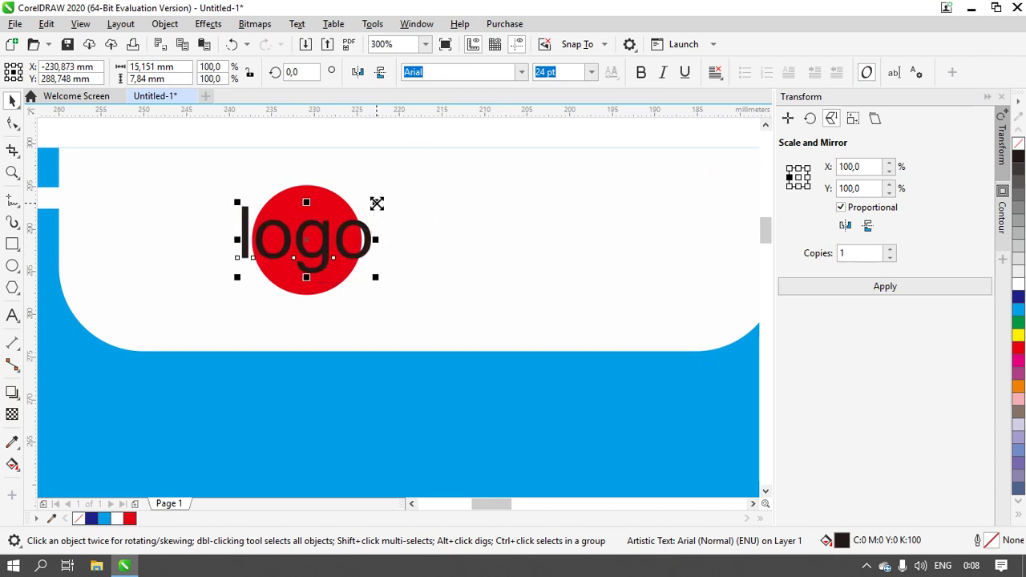
pyautogui.moveTo(375, 202); pyautogui.dragTo(344, 198)
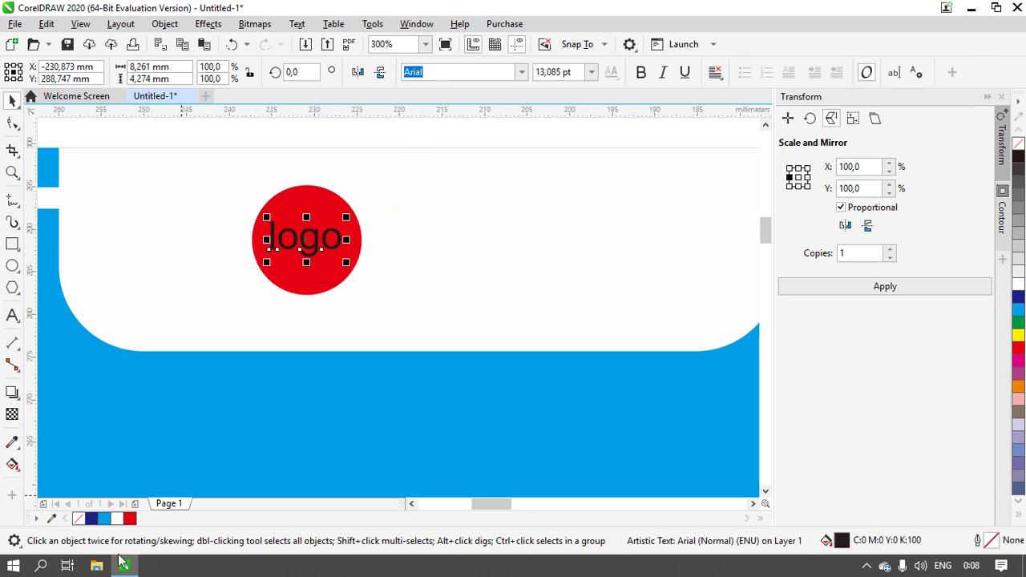
pyautogui.click(117, 519)
pyautogui.hscroll(1, 347, 252)
pyautogui.scroll(-2, 347, 252)
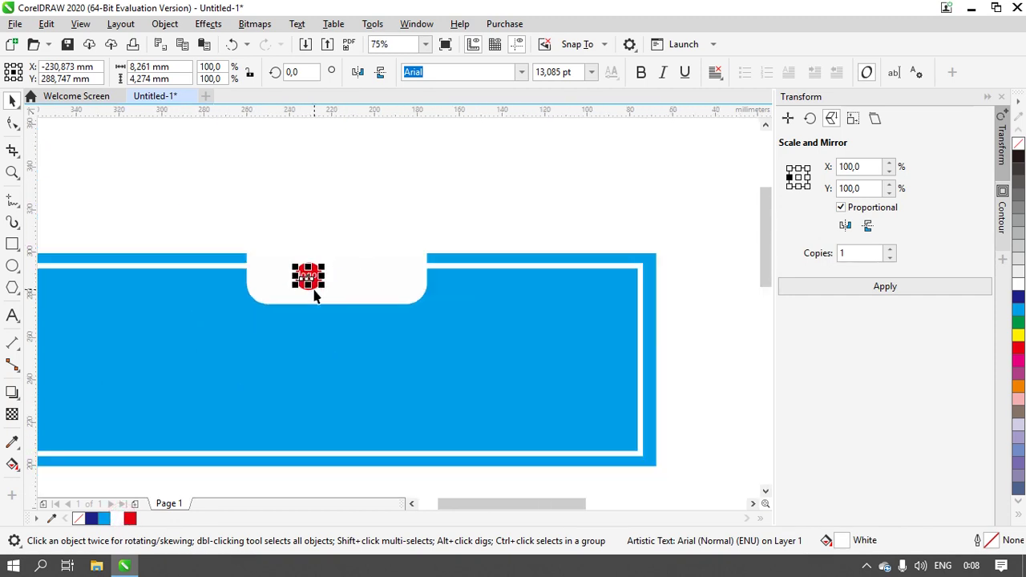
# Group the red circle with its "logo" text
pyautogui.moveTo(284, 214); pyautogui.dragTo(331, 300)
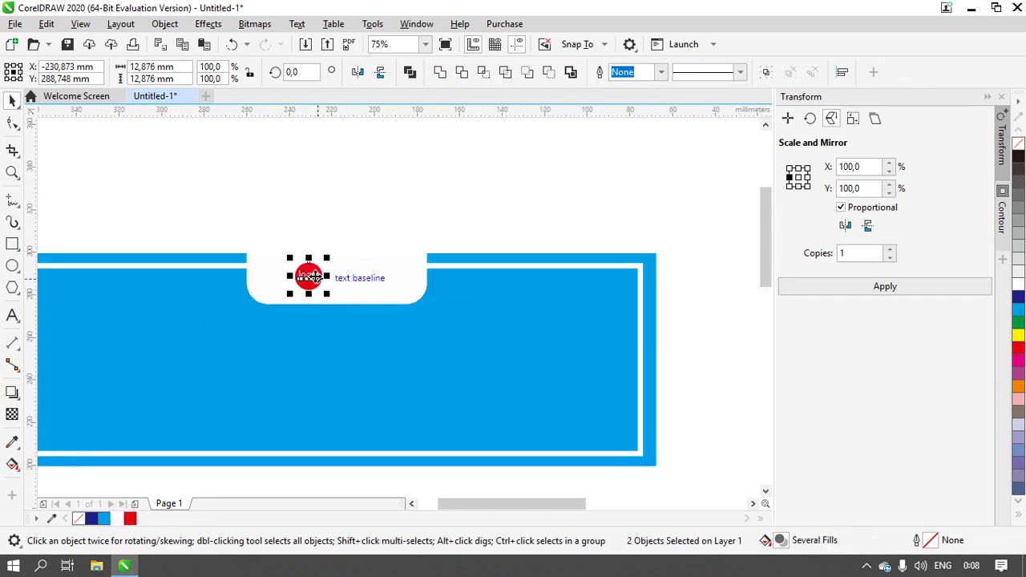
pyautogui.rightClick(317, 277)
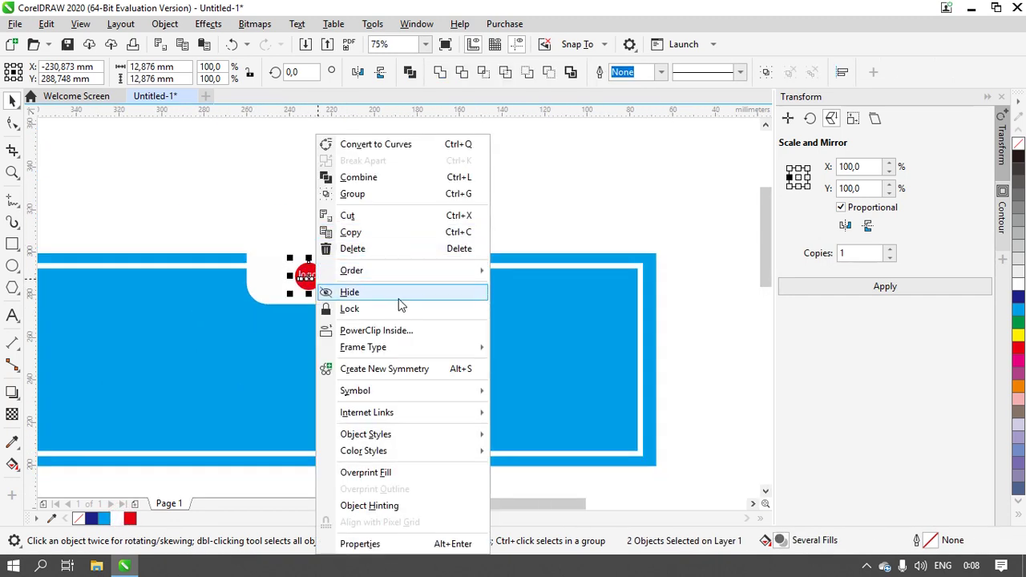
pyautogui.click(399, 194)
pyautogui.scroll(2, 312, 277)
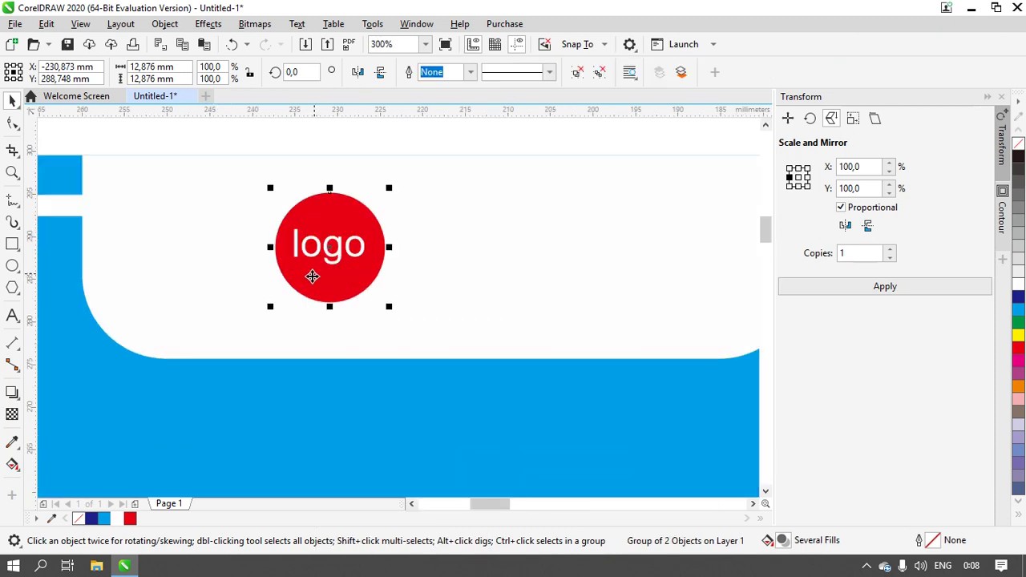
# Move the logo group to the horizontal centre of the white tab
pyautogui.moveTo(311, 277); pyautogui.dragTo(483, 245)
pyautogui.scroll(-2, 423, 266)
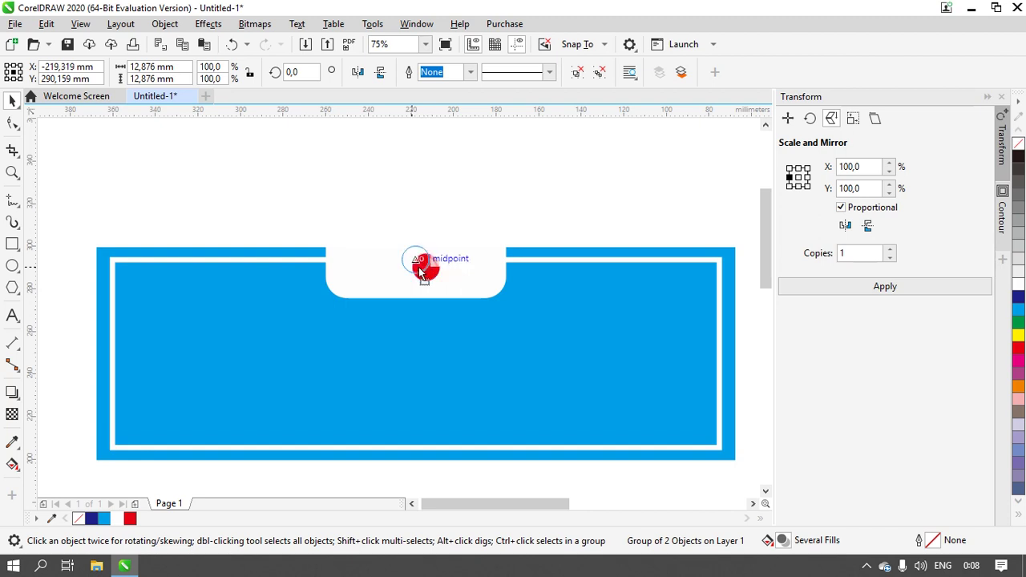
pyautogui.moveTo(415, 273)
pyautogui.mouseDown()
pyautogui.moveTo(424, 272)
pyautogui.moveTo(422, 207)
pyautogui.moveTo(425, 260)
pyautogui.moveTo(416, 258)
pyautogui.mouseUp()
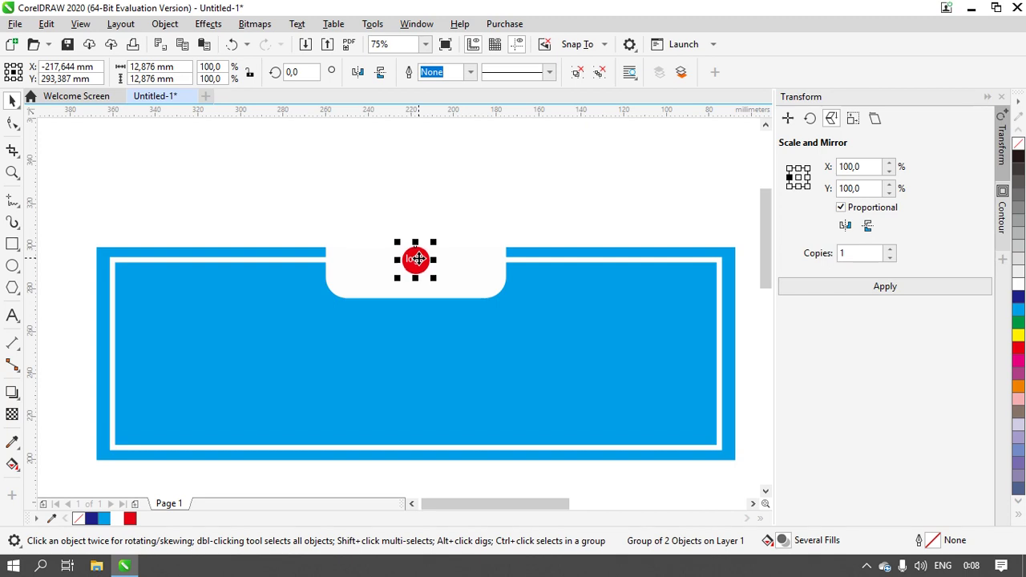
pyautogui.moveTo(417, 258); pyautogui.dragTo(415, 257)
# Duplicate the logo group twice and place one copy on each side of the centre logo
pyautogui.hotkey('ctrl', 'd')
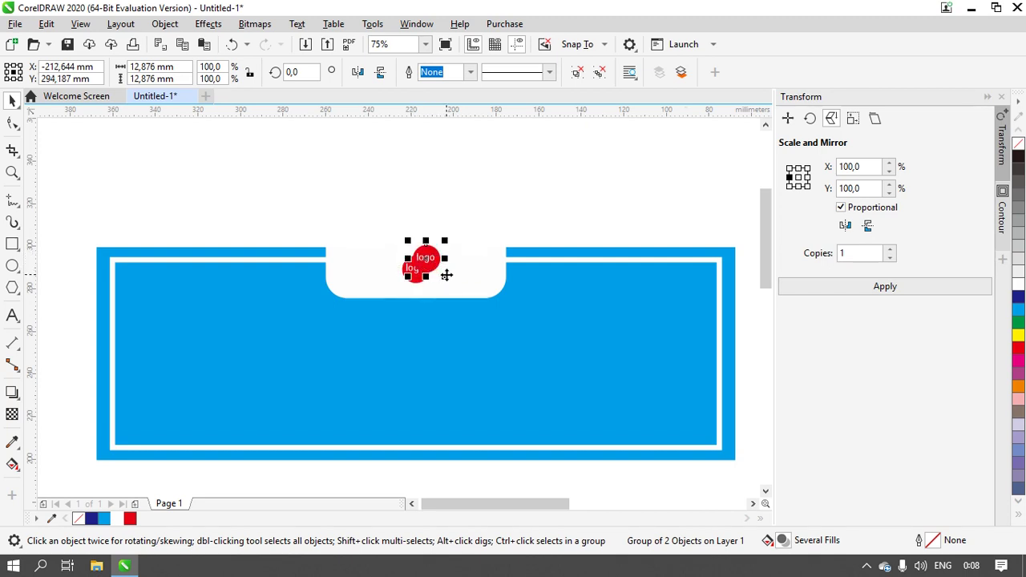
pyautogui.scroll(3, 449, 265)
pyautogui.moveTo(448, 255); pyautogui.dragTo(512, 277)
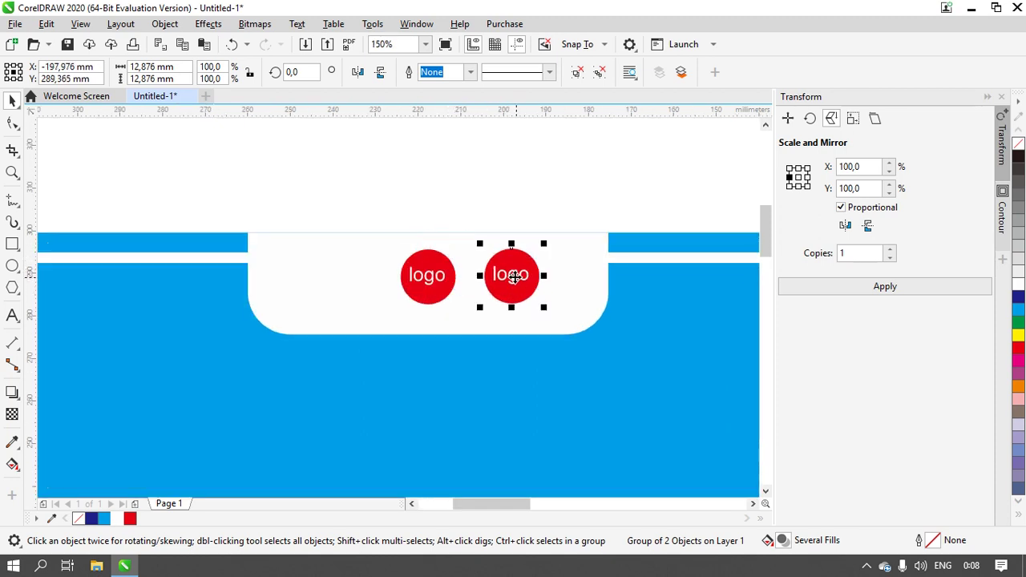
pyautogui.hotkey('ctrl', 'd')
pyautogui.moveTo(595, 263); pyautogui.dragTo(341, 282)
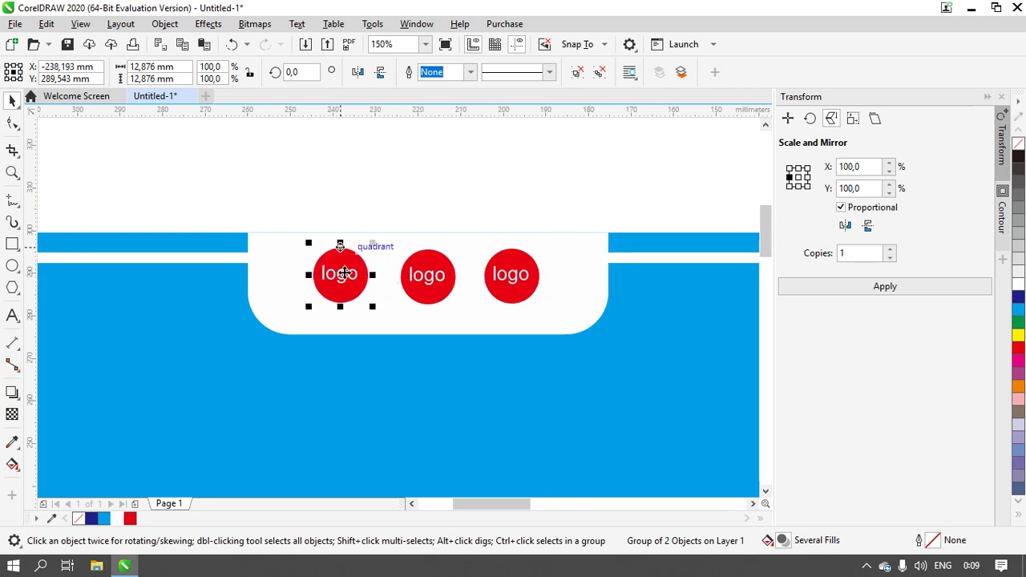
# Enlarge all three logos together to about 16 mm in diameter and lower them slightly within the white tab
pyautogui.moveTo(282, 205); pyautogui.dragTo(557, 288)
pyautogui.moveTo(544, 243); pyautogui.dragTo(577, 231)
pyautogui.moveTo(571, 233); pyautogui.dragTo(570, 236)
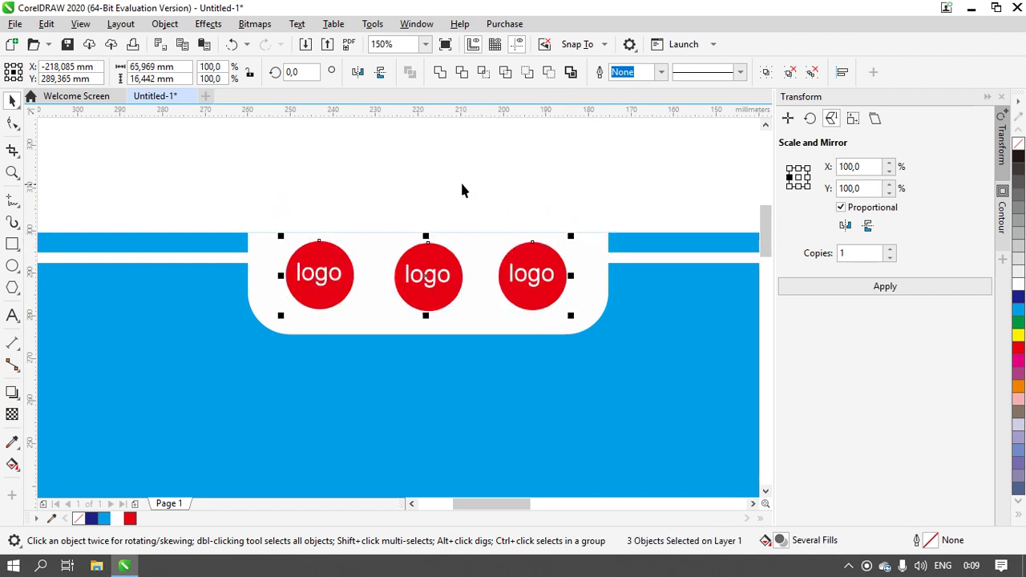
pyautogui.moveTo(423, 278)
pyautogui.mouseDown()
pyautogui.moveTo(435, 278)
pyautogui.moveTo(427, 279)
pyautogui.mouseUp()
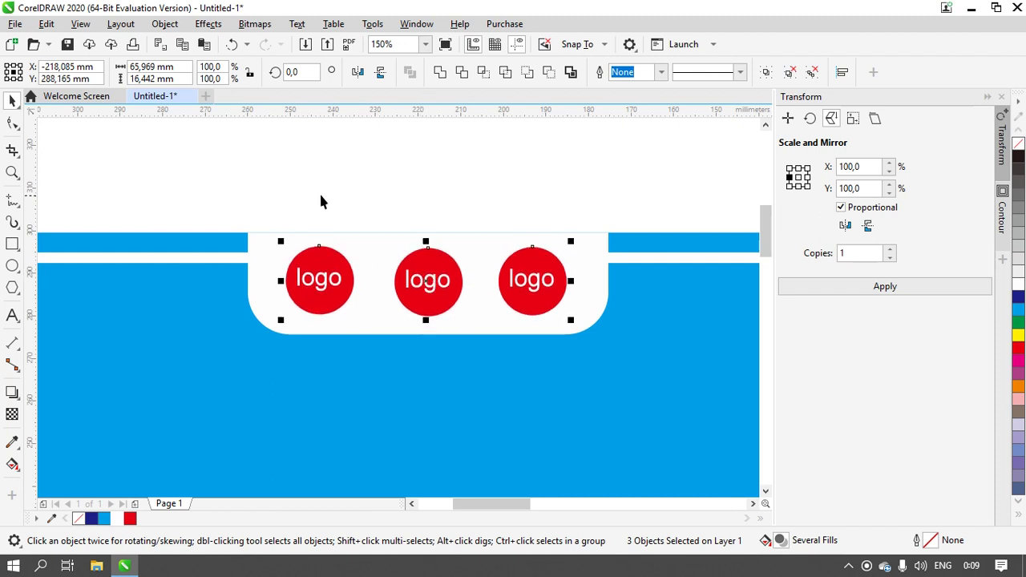
# Lower the left logo slightly to line it up with the centre logo
pyautogui.click(325, 192)
pyautogui.click(319, 301)
pyautogui.click(319, 301)
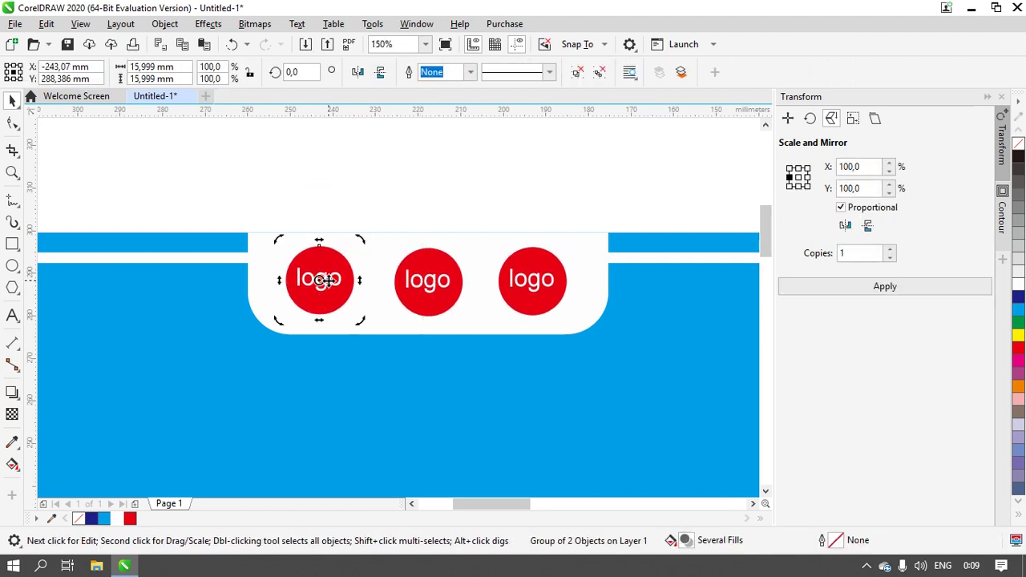
pyautogui.click(330, 280)
pyautogui.moveTo(330, 276); pyautogui.dragTo(330, 278)
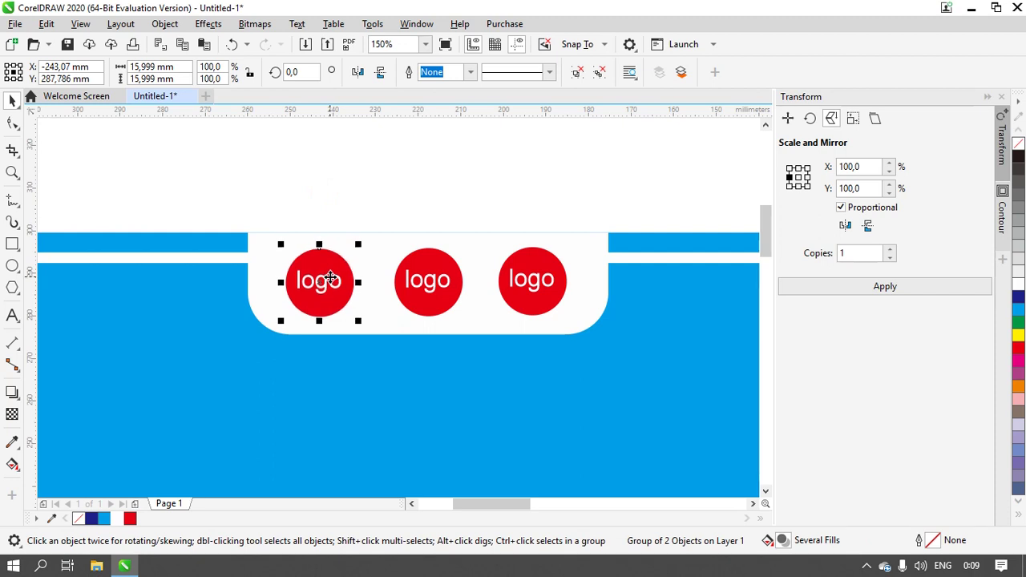
# Move the left logo right, closer to the centre logo in the white tab
pyautogui.press('Right')
pyautogui.press('Right')
pyautogui.press('Right')
pyautogui.press('Right')
pyautogui.press('Right')
pyautogui.press('Right')
pyautogui.press('Right')
pyautogui.press('Right')
pyautogui.press('Right')
pyautogui.press('Right')
pyautogui.press('Right')
pyautogui.press('Right')
pyautogui.press('Right')
pyautogui.press('Right')
pyautogui.press('Right')
pyautogui.press('Right')
pyautogui.press('Right')
pyautogui.press('Right')
pyautogui.press('Right')
pyautogui.press('Right')
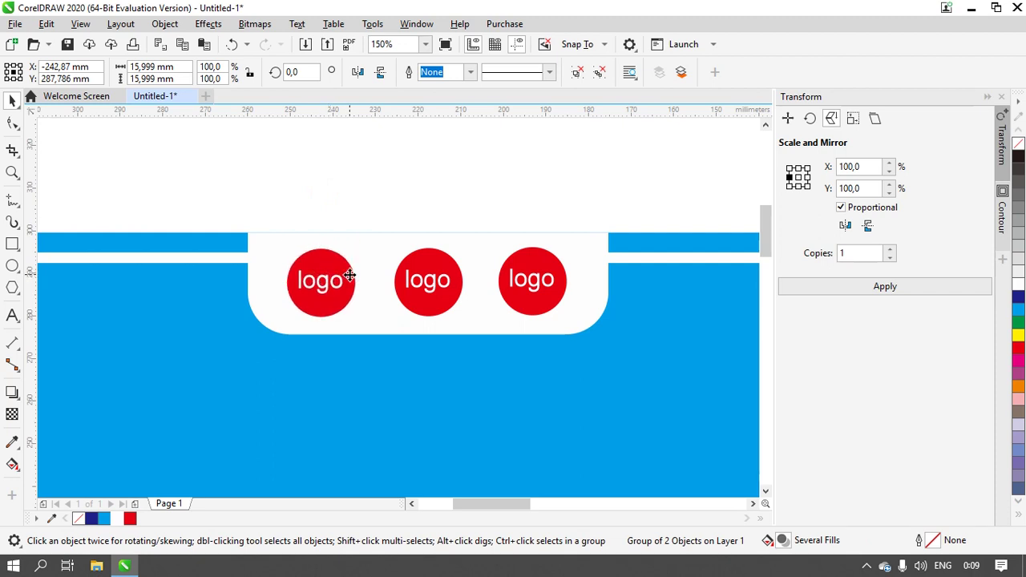
pyautogui.press('Right')
# Move the right logo left, closer to the centre logo in the white tab
pyautogui.click(525, 293)
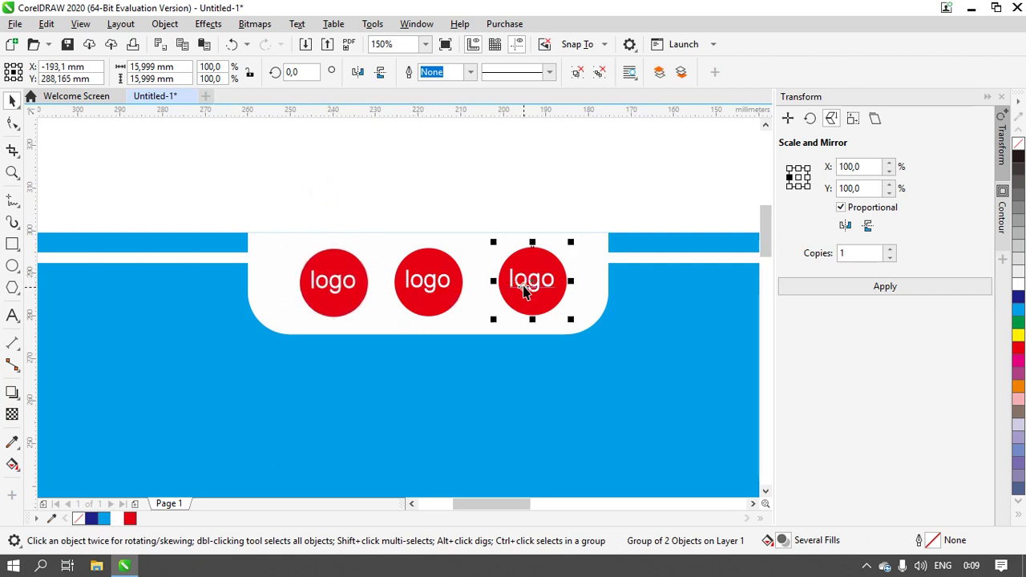
pyautogui.press('Left')
pyautogui.press('Left')
pyautogui.press('Left')
pyautogui.press('Left')
pyautogui.press('Left')
pyautogui.press('Left')
pyautogui.press('Left')
pyautogui.press('Left')
pyautogui.press('Left')
pyautogui.press('Left')
pyautogui.press('Left')
pyautogui.press('Left')
pyautogui.press('Left')
pyautogui.press('Left')
pyautogui.press('Left')
pyautogui.press('Left')
pyautogui.press('Left')
pyautogui.press('Left')
pyautogui.press('Left')
pyautogui.press('Left')
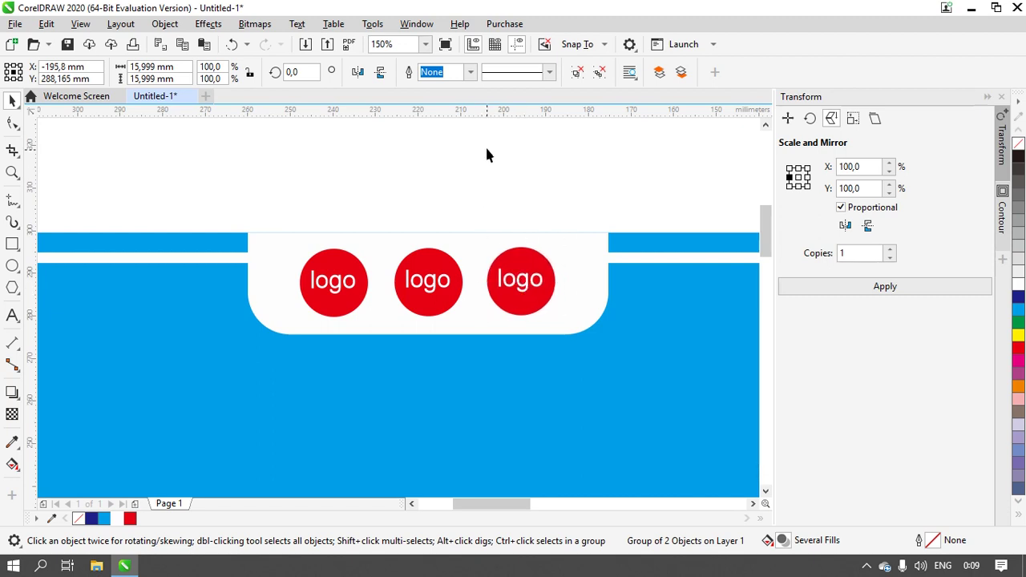
pyautogui.click(485, 145)
# Add the artistic text "Selamat Datang Siswa Baru" in the middle of the cyan banner
pyautogui.scroll(-5, 451, 173)
pyautogui.scroll(3, 451, 180)
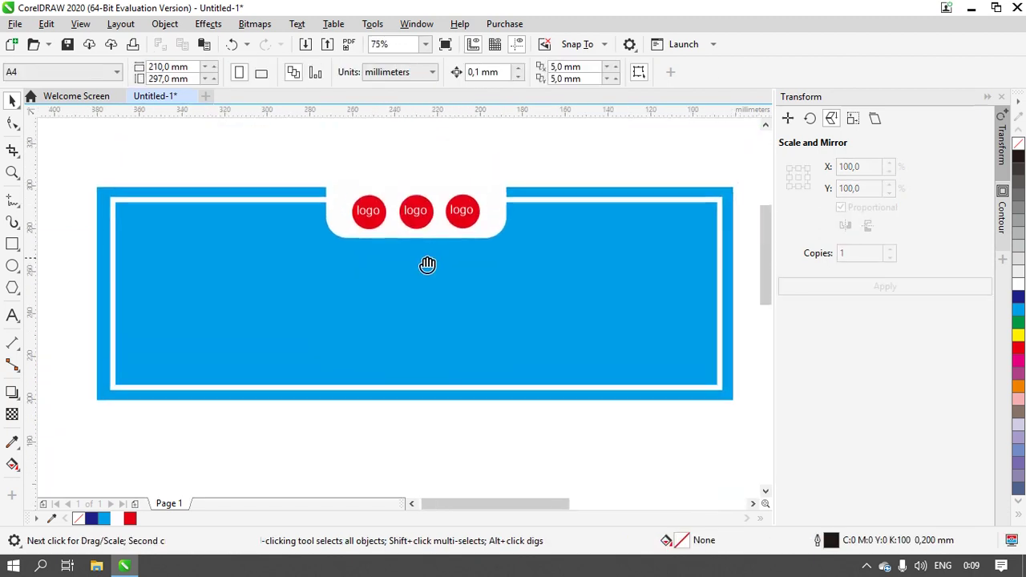
pyautogui.moveTo(427, 265); pyautogui.dragTo(418, 271)
pyautogui.click(11, 314)
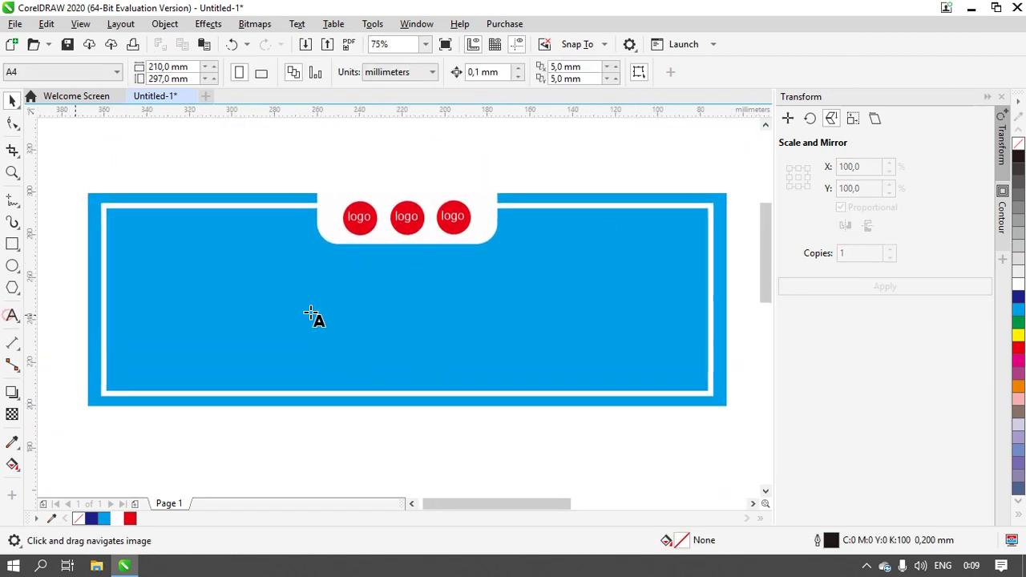
pyautogui.click(303, 311)
pyautogui.write('swa Baru')
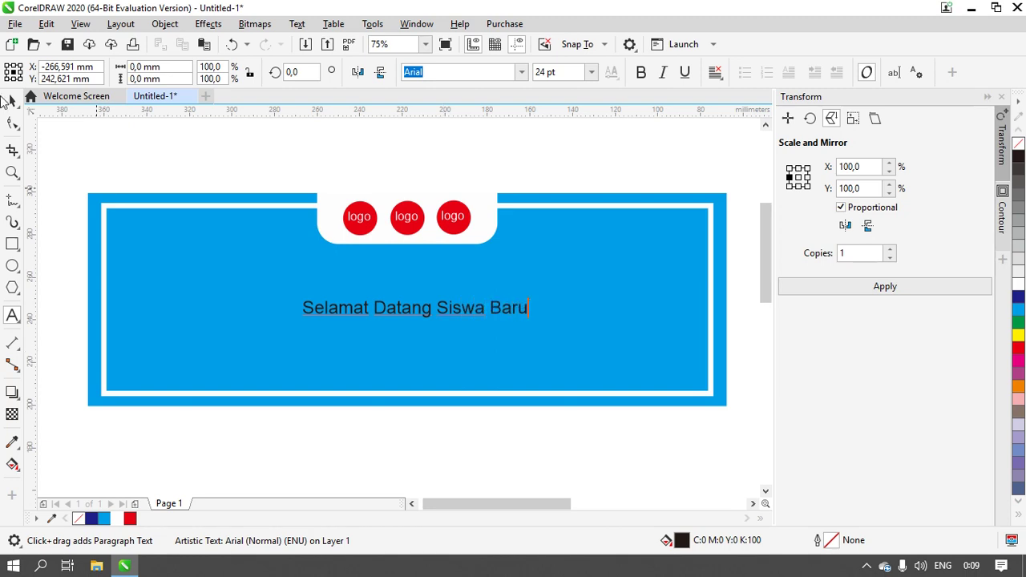
pyautogui.click(8, 100)
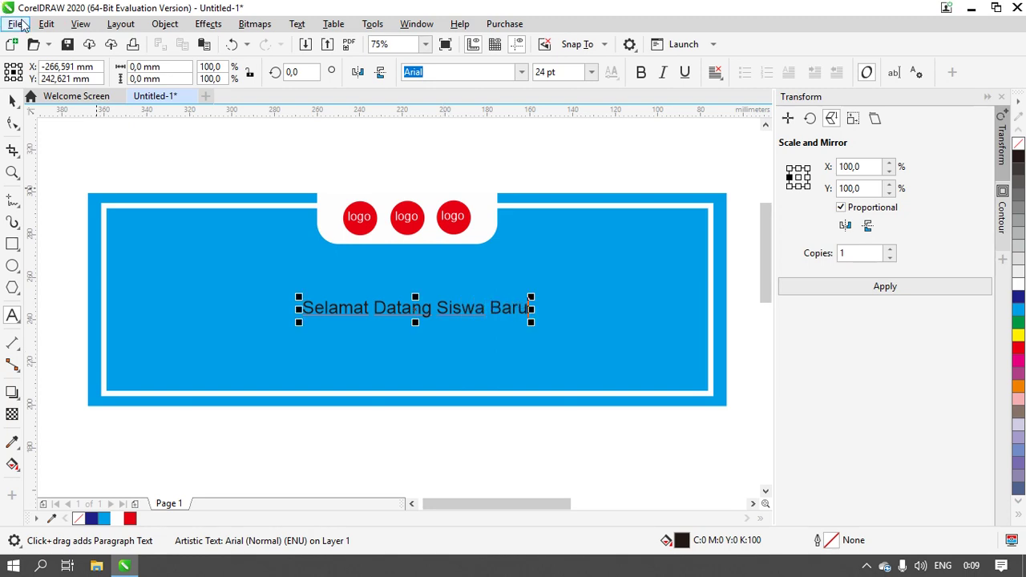
# Change the font of the "Selamat Datang Siswa Baru" headline to Zulia Pro
pyautogui.doubleClick(415, 312)
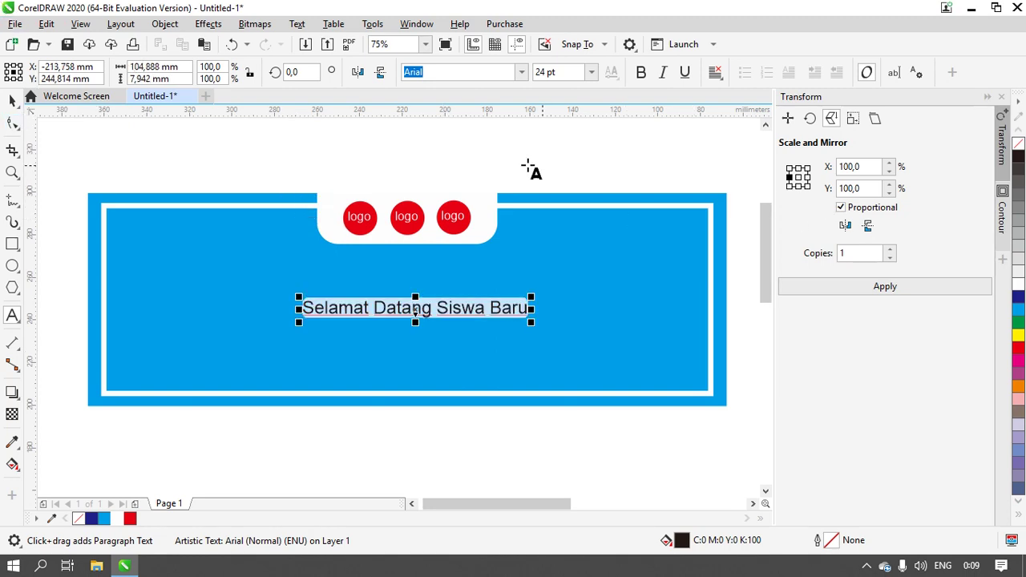
pyautogui.click(521, 72)
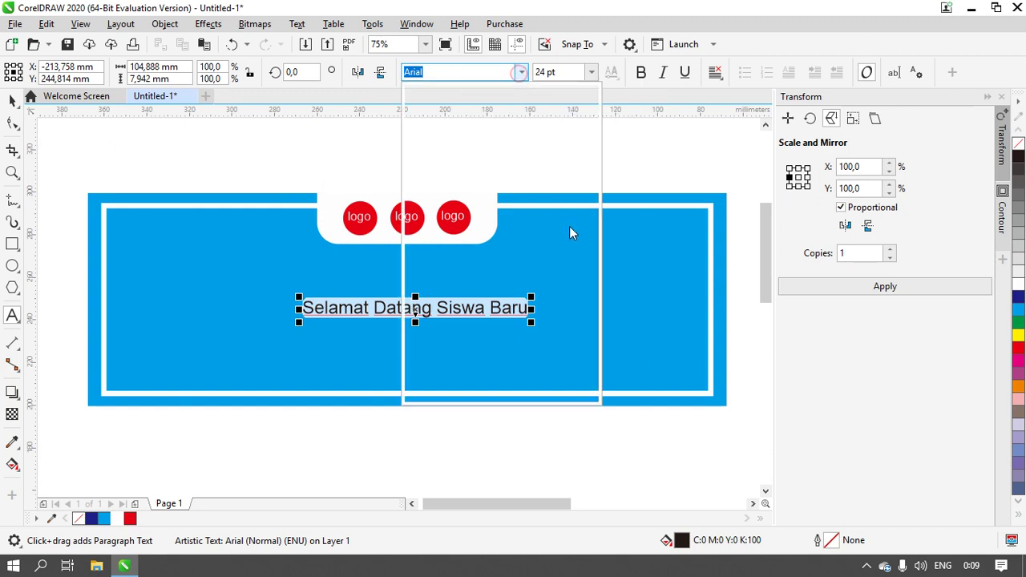
pyautogui.scroll(-6, 579, 208)
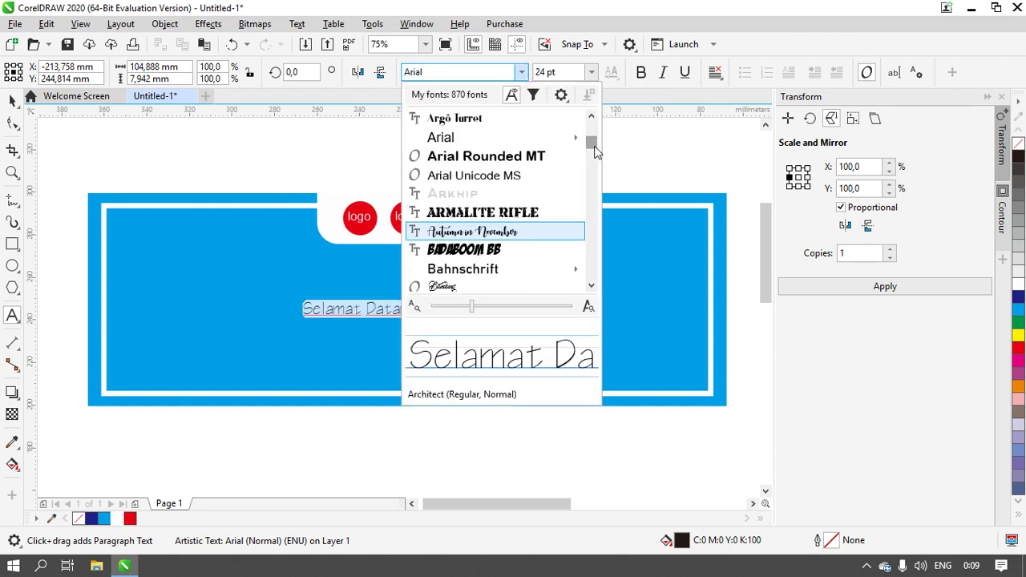
pyautogui.scroll(-20, 589, 272)
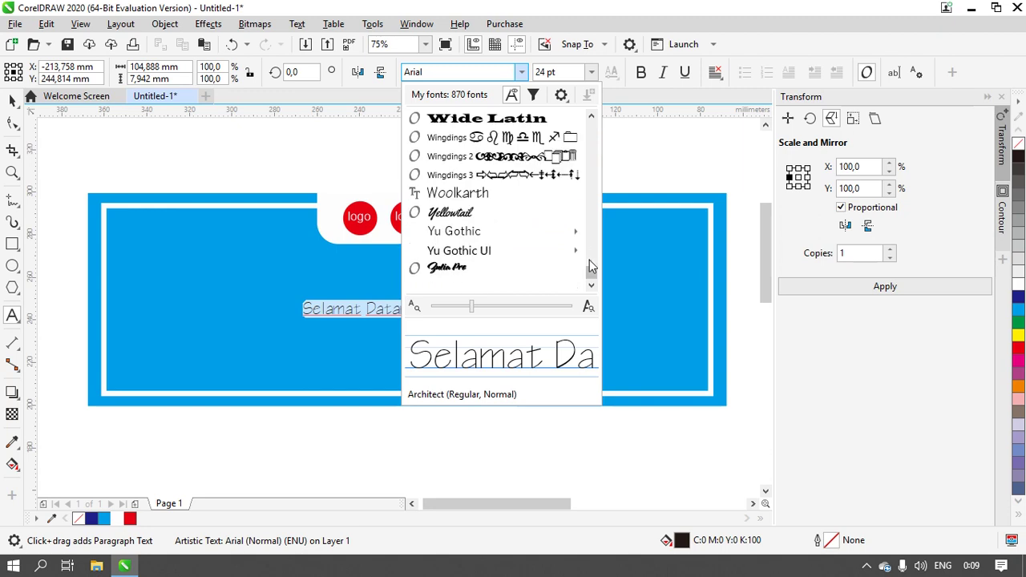
pyautogui.press('Escape')
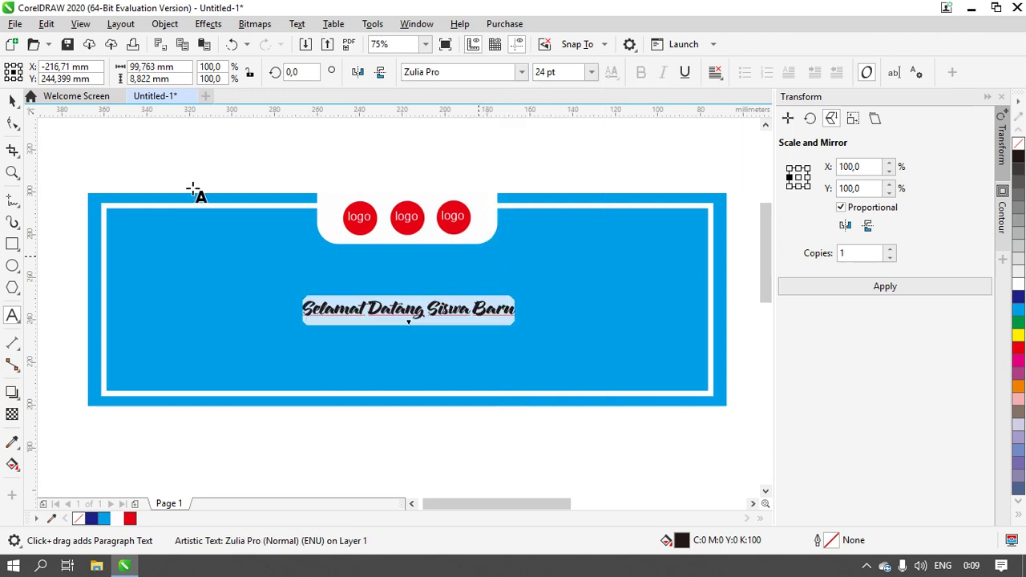
# Enlarge the headline to about 236 mm wide and centre it horizontally just below the white tab
pyautogui.click(12, 101)
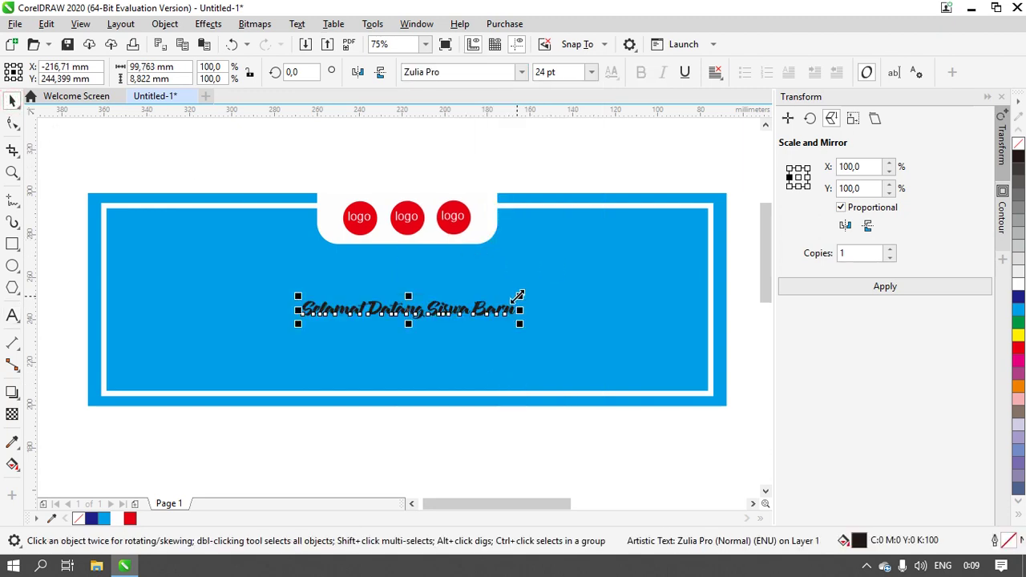
pyautogui.moveTo(522, 294); pyautogui.dragTo(666, 244)
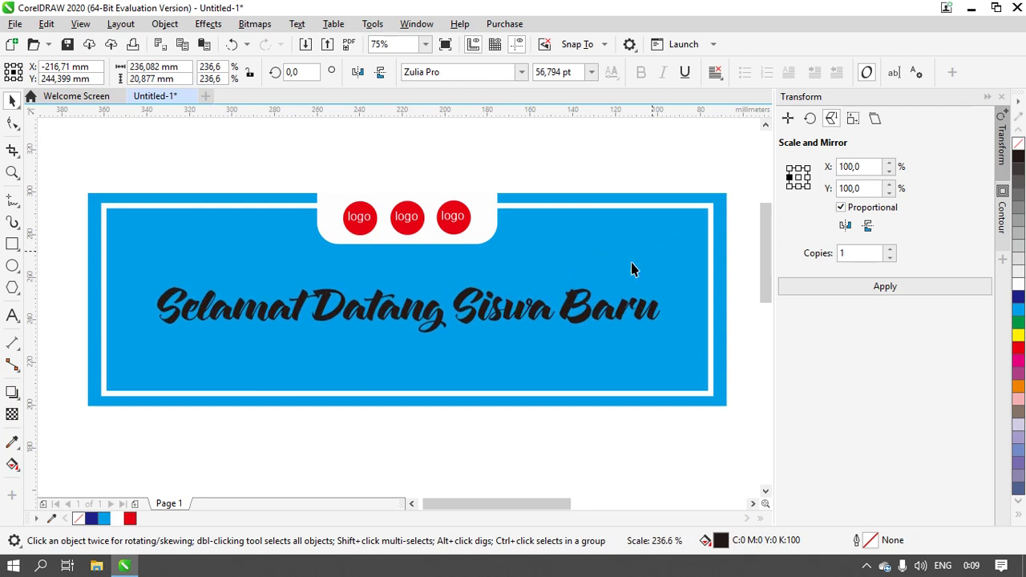
pyautogui.moveTo(409, 313)
pyautogui.mouseDown()
pyautogui.moveTo(417, 286)
pyautogui.moveTo(407, 300)
pyautogui.mouseUp()
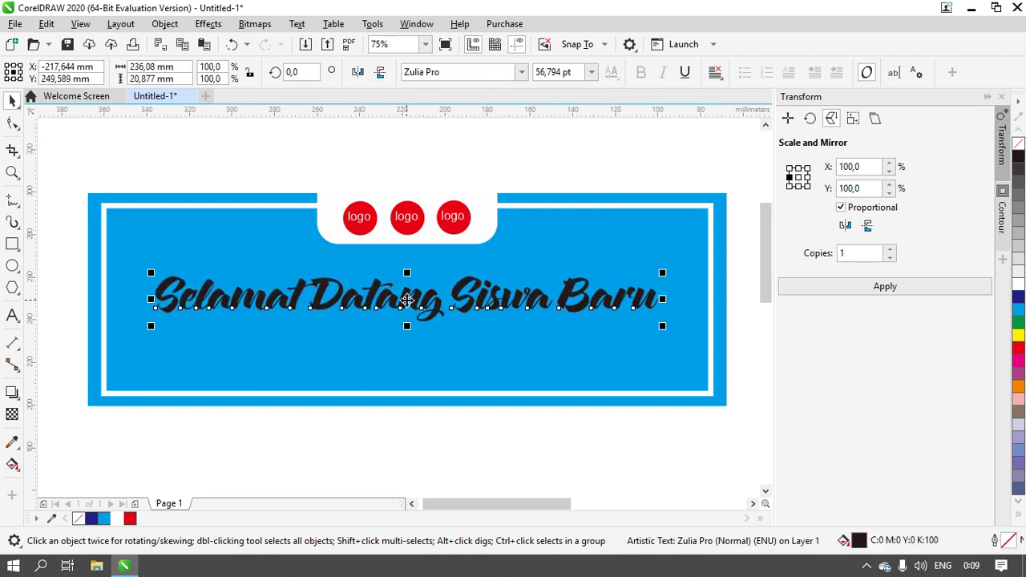
pyautogui.press('Up')
pyautogui.press('Up')
pyautogui.press('Up')
pyautogui.press('Up')
pyautogui.press('Up')
pyautogui.press('Up')
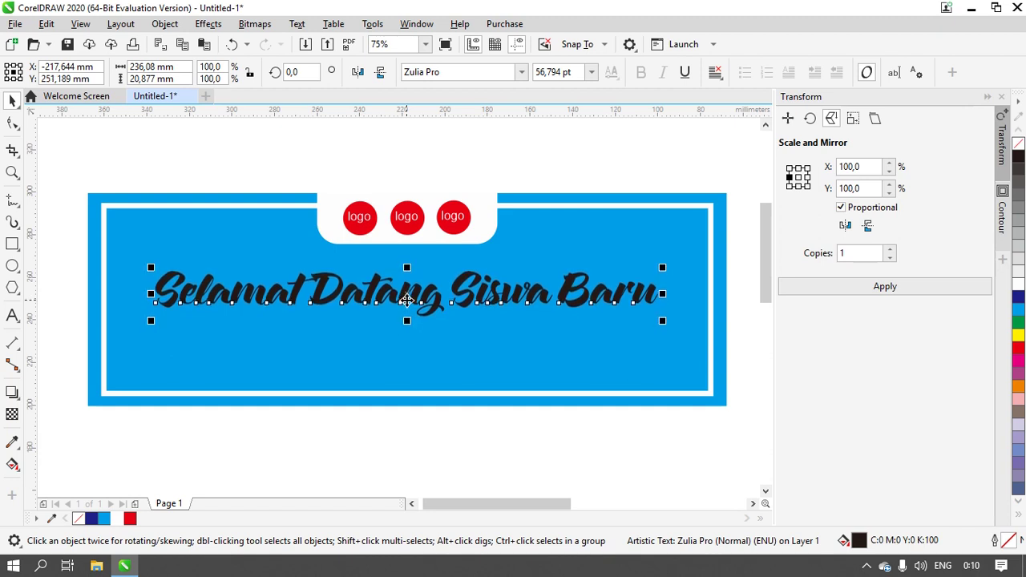
pyautogui.press('Up')
pyautogui.press('Up')
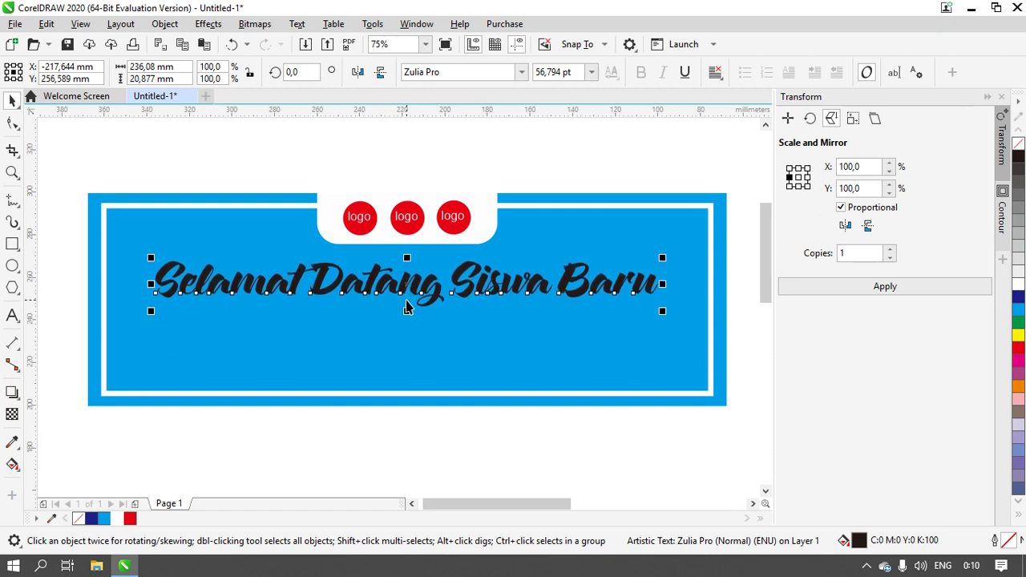
# Fill the headline with white and give it a dark blue outline 4.0 mm wide
pyautogui.click(1018, 286)
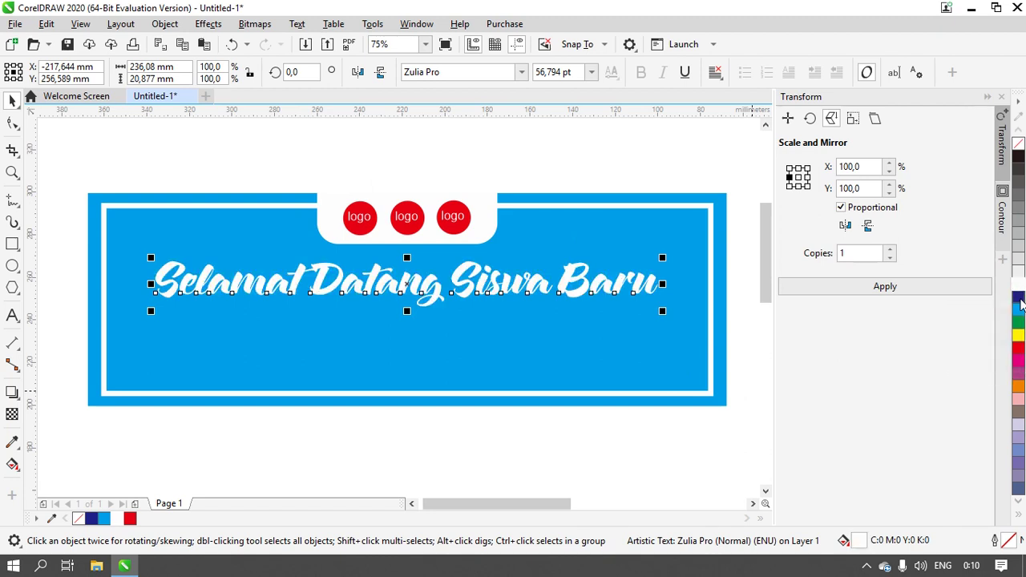
pyautogui.rightClick(1020, 301)
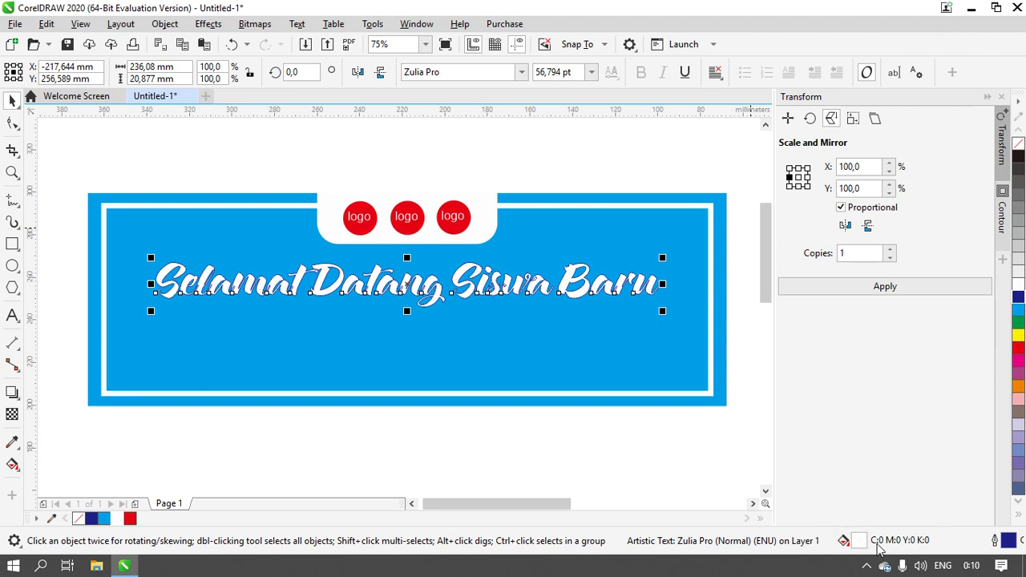
pyautogui.doubleClick(1008, 542)
pyautogui.moveTo(528, 154); pyautogui.dragTo(822, 157)
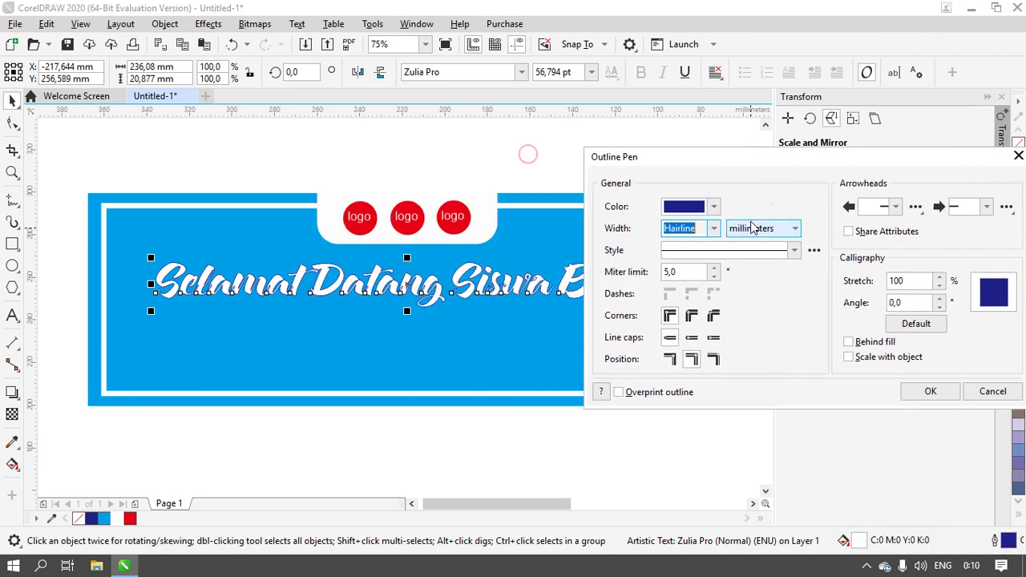
pyautogui.click(711, 228)
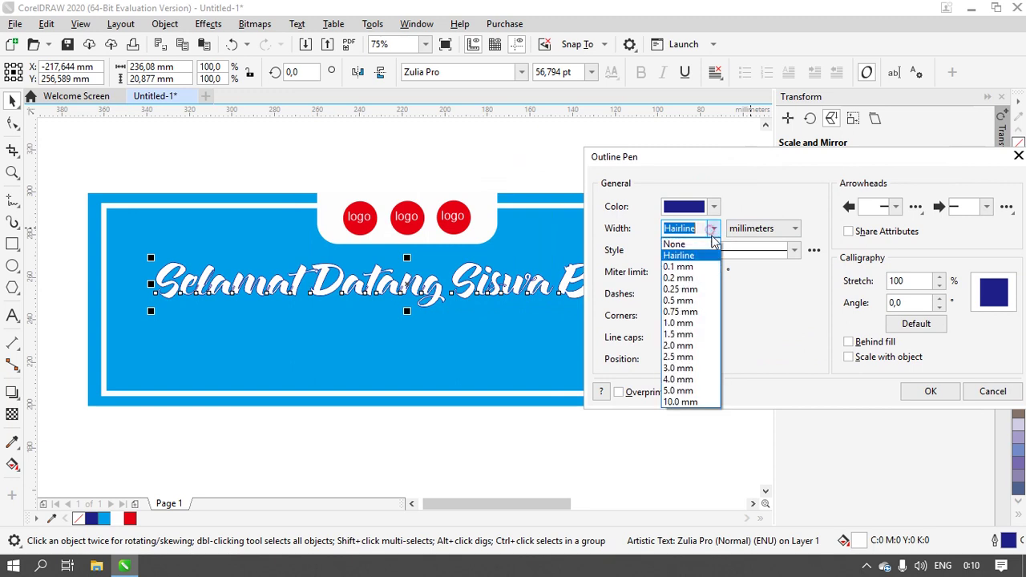
pyautogui.click(696, 301)
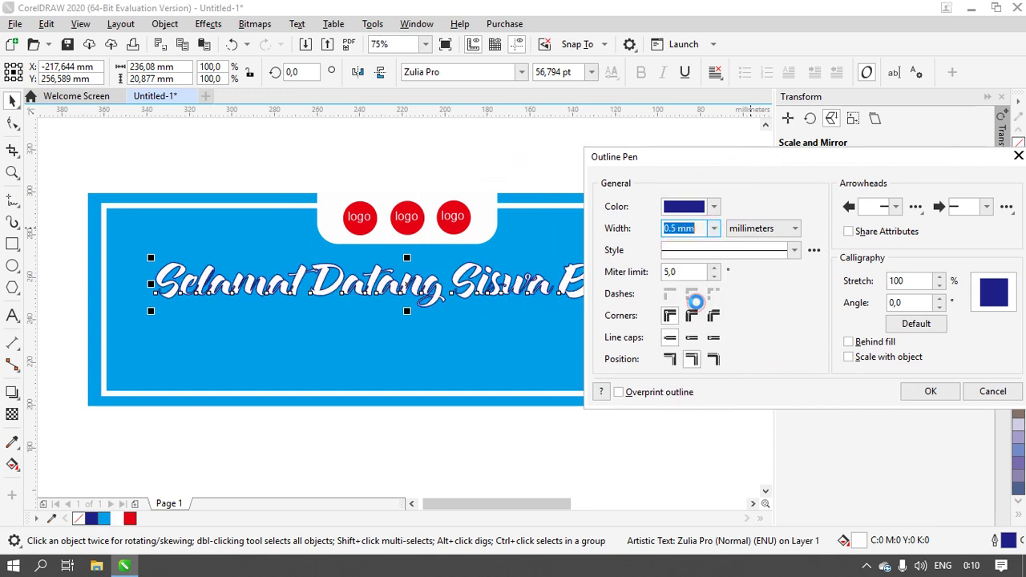
pyautogui.click(712, 229)
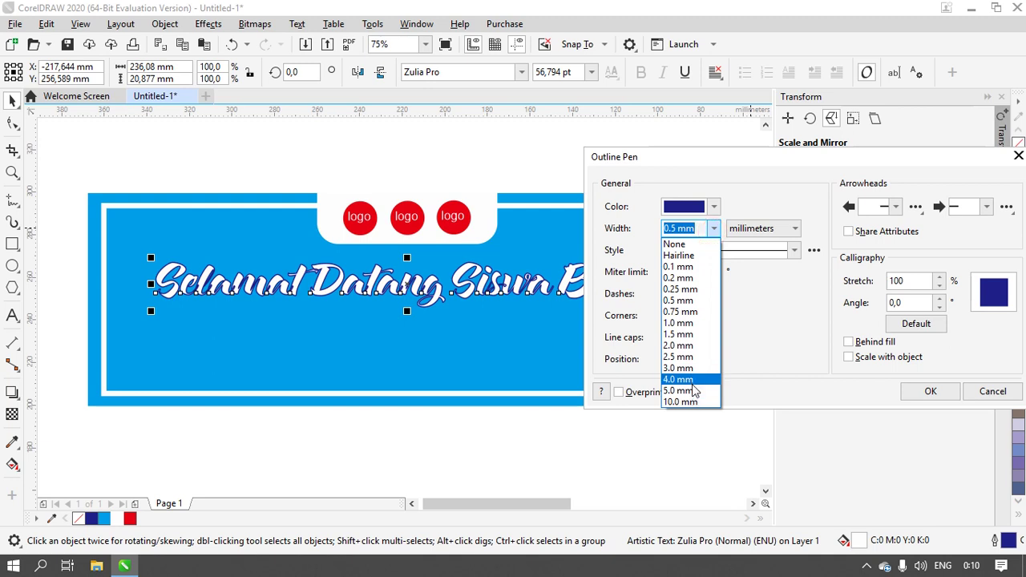
pyautogui.click(691, 379)
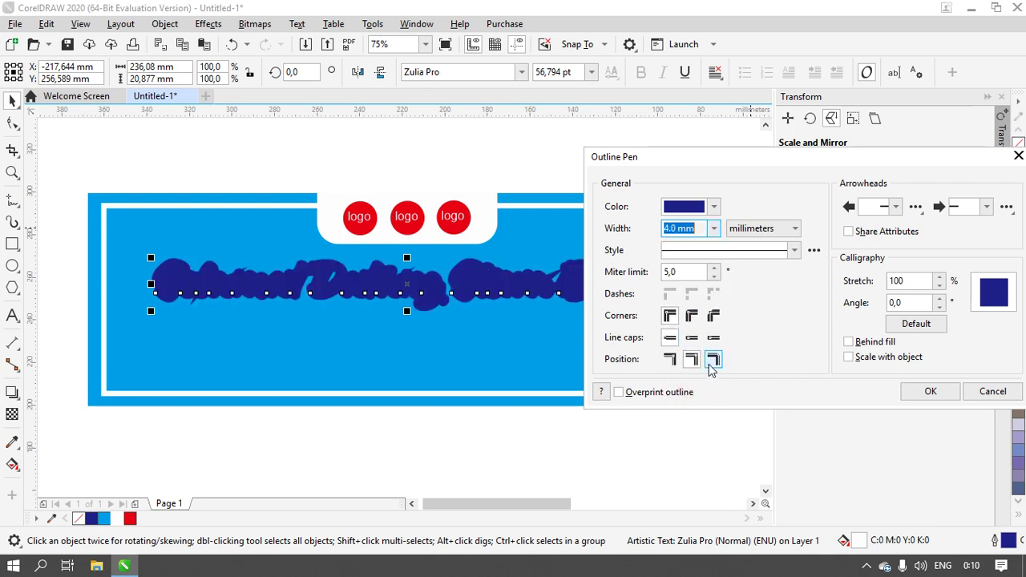
# Place the headline's outline behind its fill and give the outline round corners
pyautogui.click(849, 343)
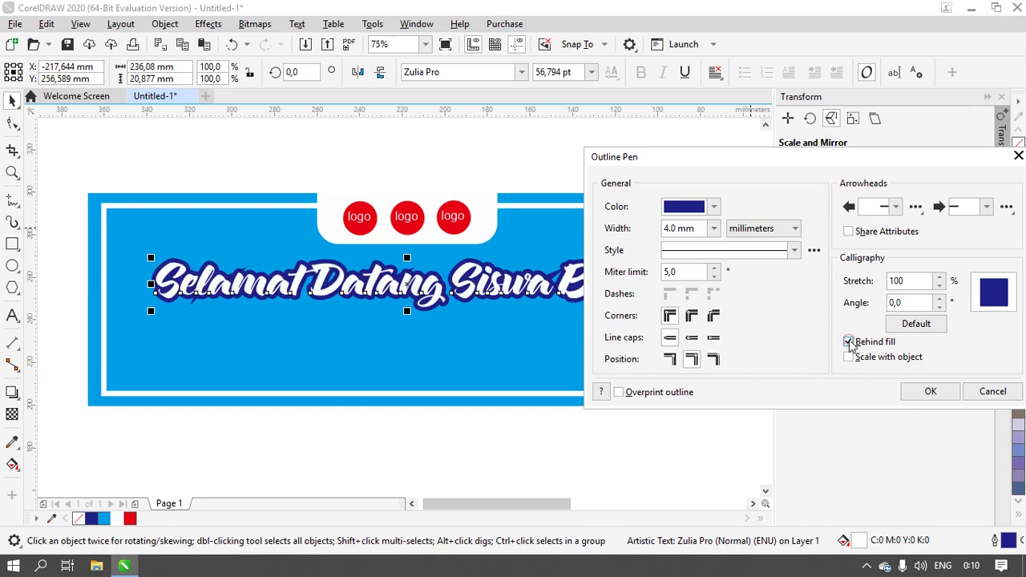
pyautogui.click(692, 317)
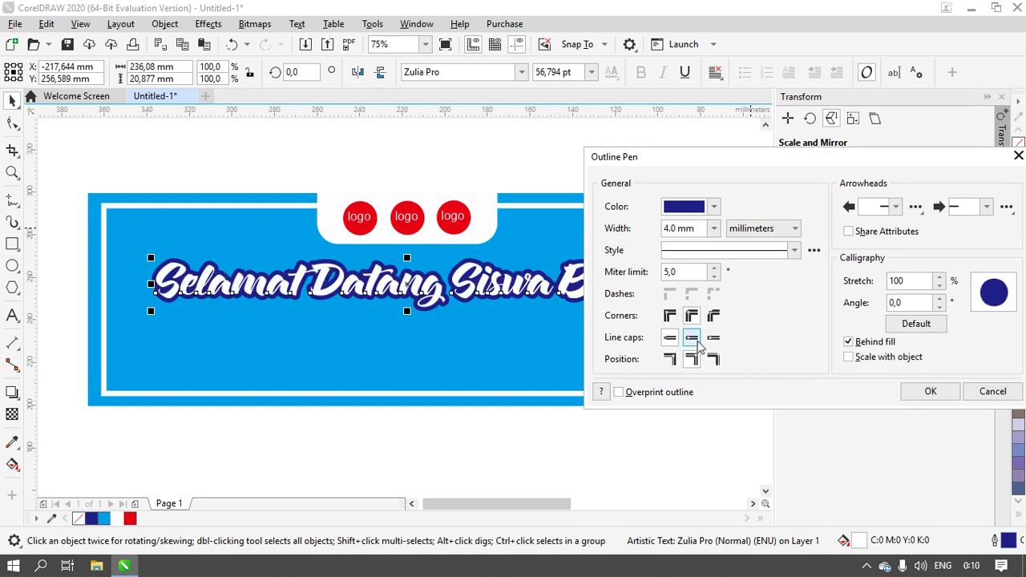
pyautogui.click(670, 315)
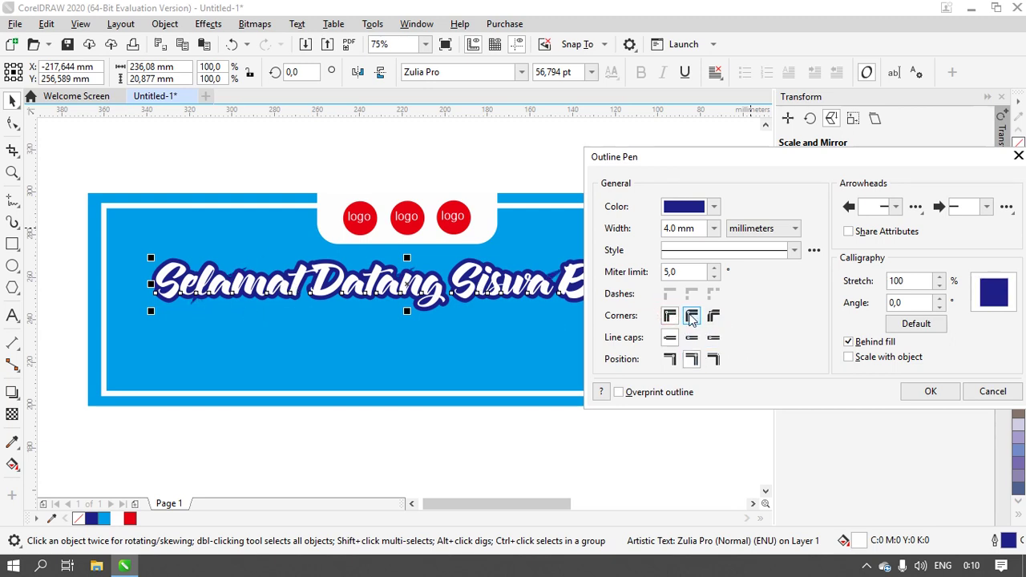
pyautogui.click(692, 315)
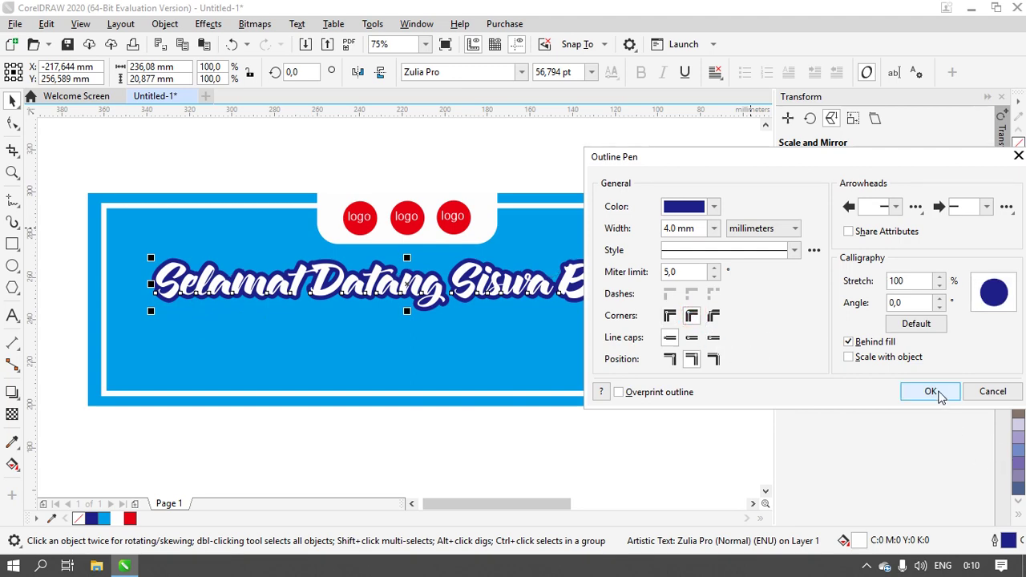
pyautogui.click(930, 391)
# Duplicate the outlined headline and place the copy directly beneath the original, aligned horizontally with it
pyautogui.scroll(3, 440, 297)
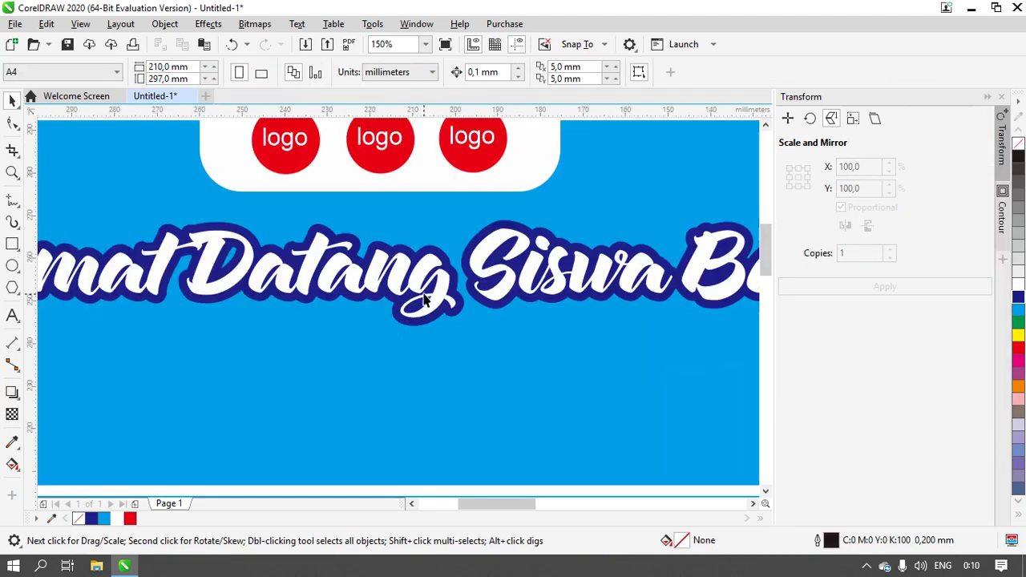
pyautogui.click(417, 278)
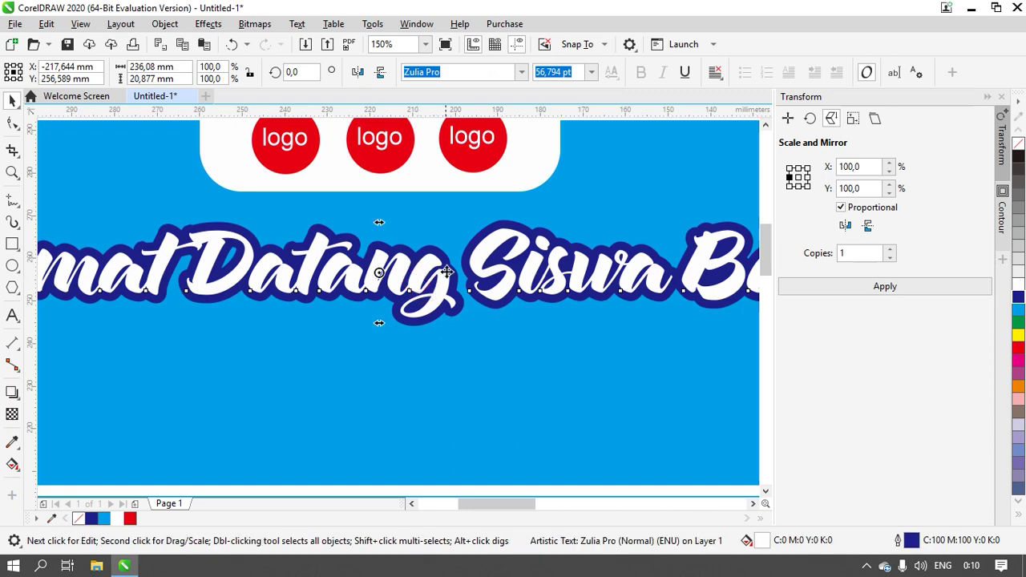
pyautogui.scroll(-4, 444, 271)
pyautogui.scroll(3, 442, 268)
pyautogui.scroll(-1, 439, 264)
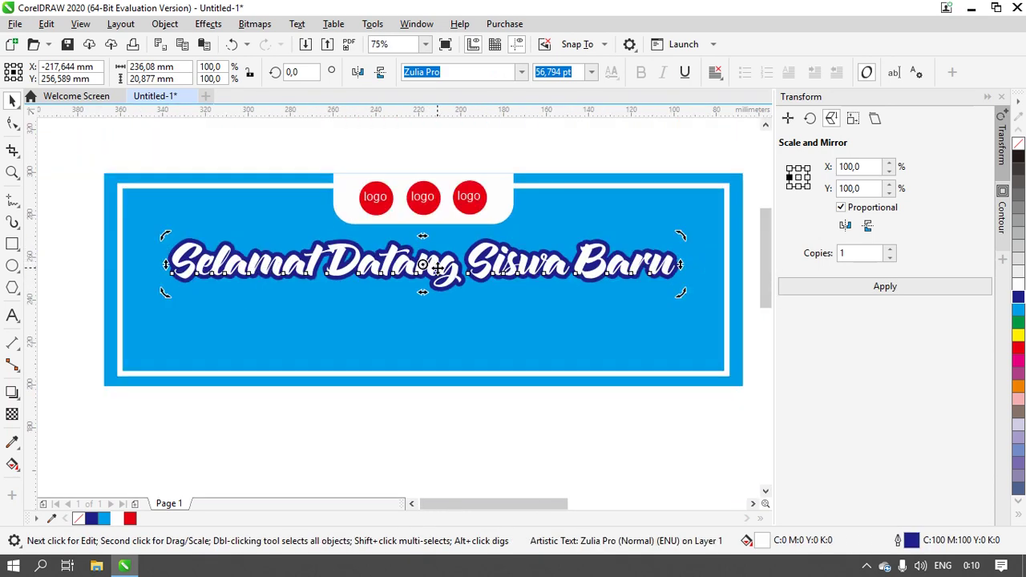
pyautogui.hotkey('ctrl', 'd')
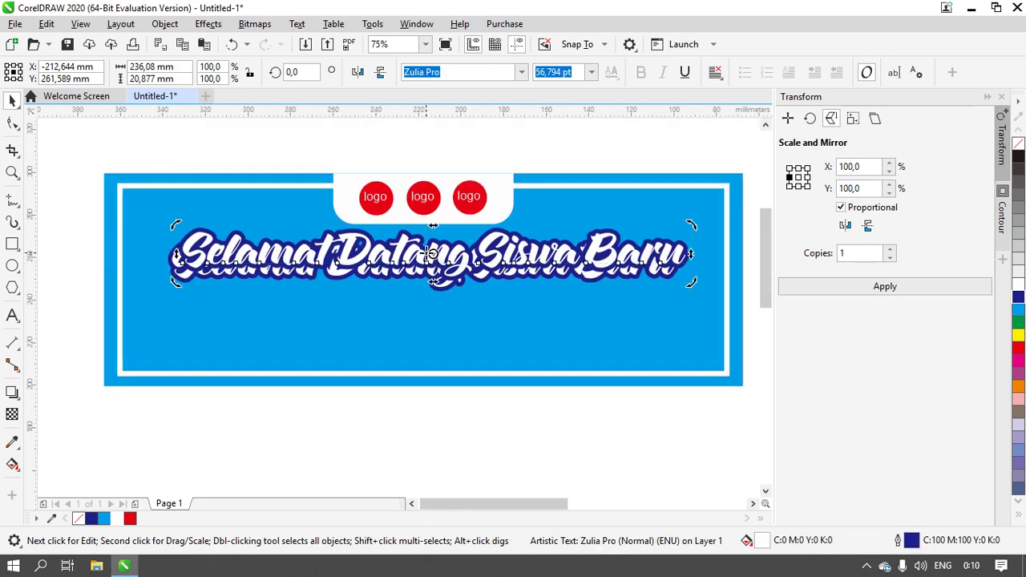
pyautogui.moveTo(418, 251); pyautogui.dragTo(452, 322)
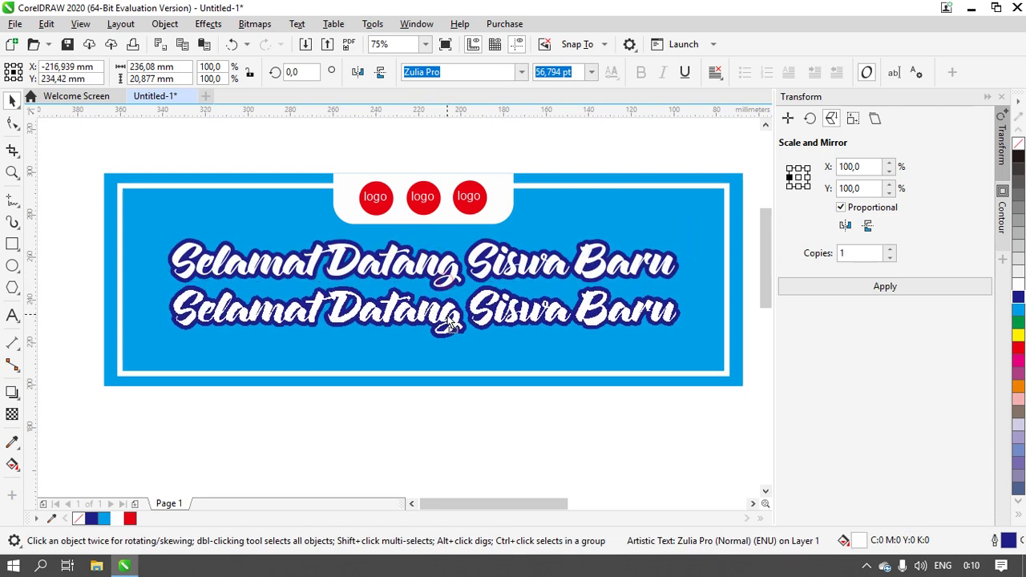
pyautogui.click(468, 406)
pyautogui.hscroll(-1, 438, 317)
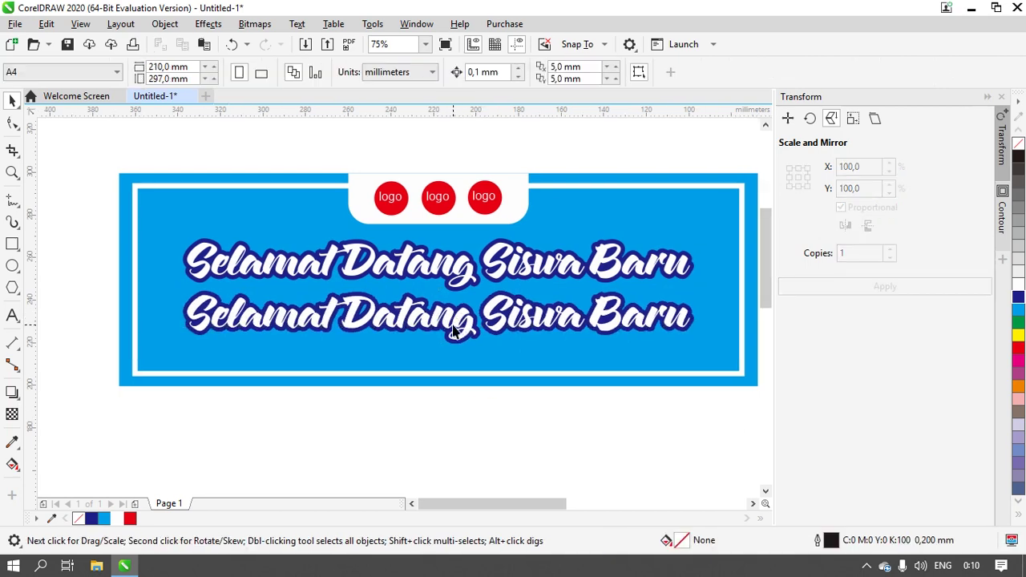
# Replace the text of the duplicated headline with "STM TUTORIAL DESAI GRAFIS"
pyautogui.click(450, 324)
pyautogui.click(441, 318)
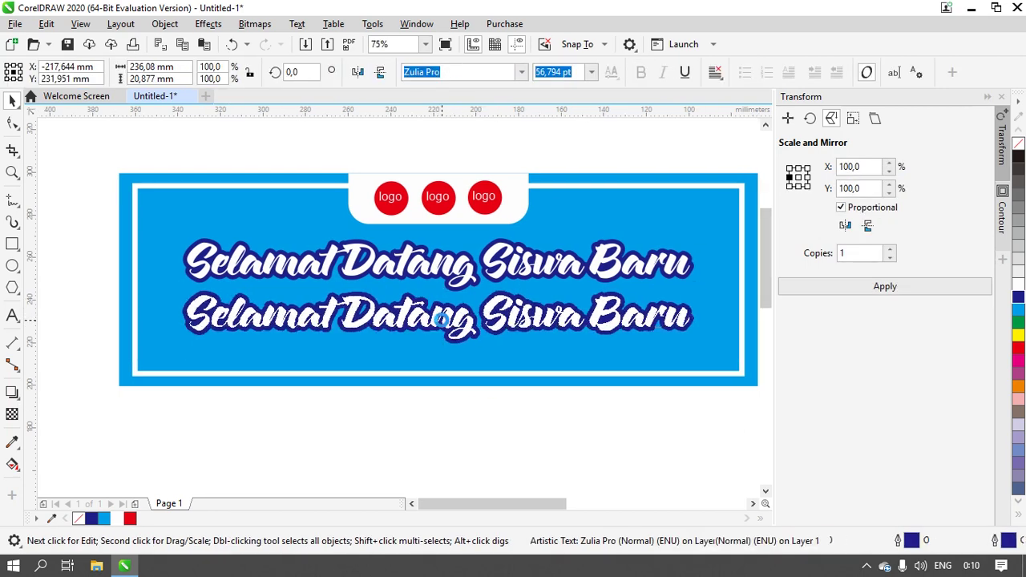
pyautogui.doubleClick(441, 318)
pyautogui.hotkey('ctrl', 'a')
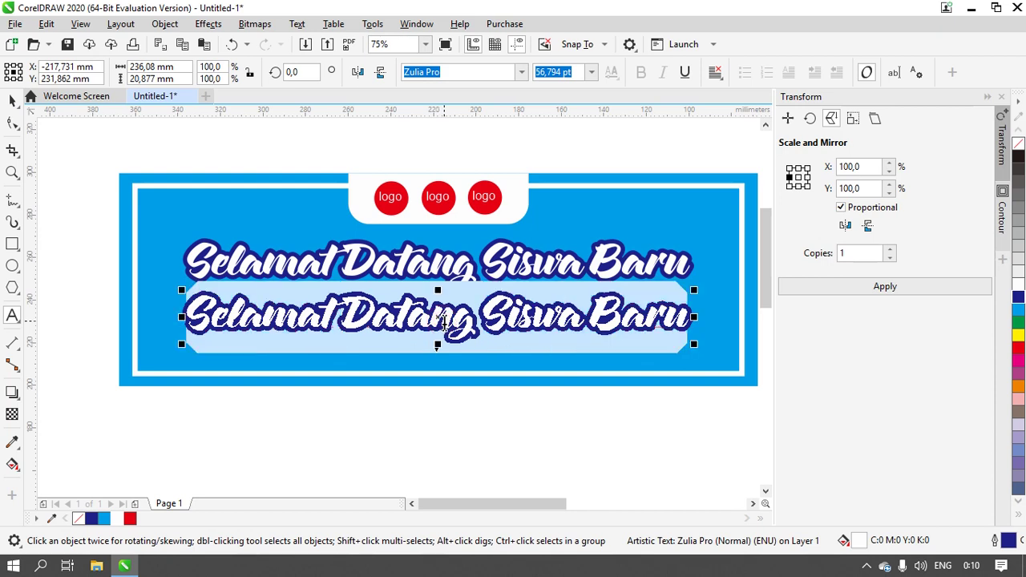
pyautogui.write('STM')
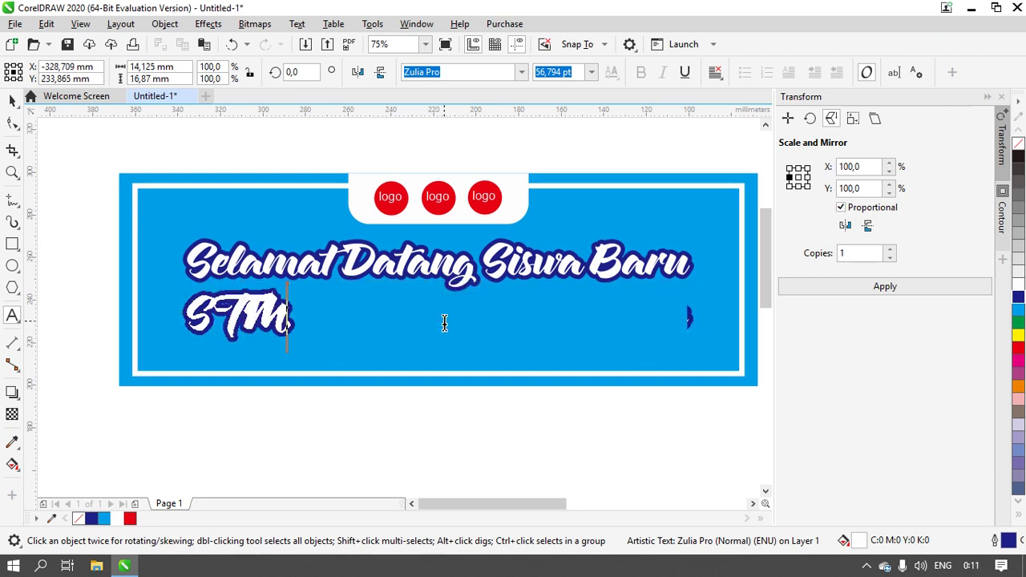
pyautogui.write('BINA')
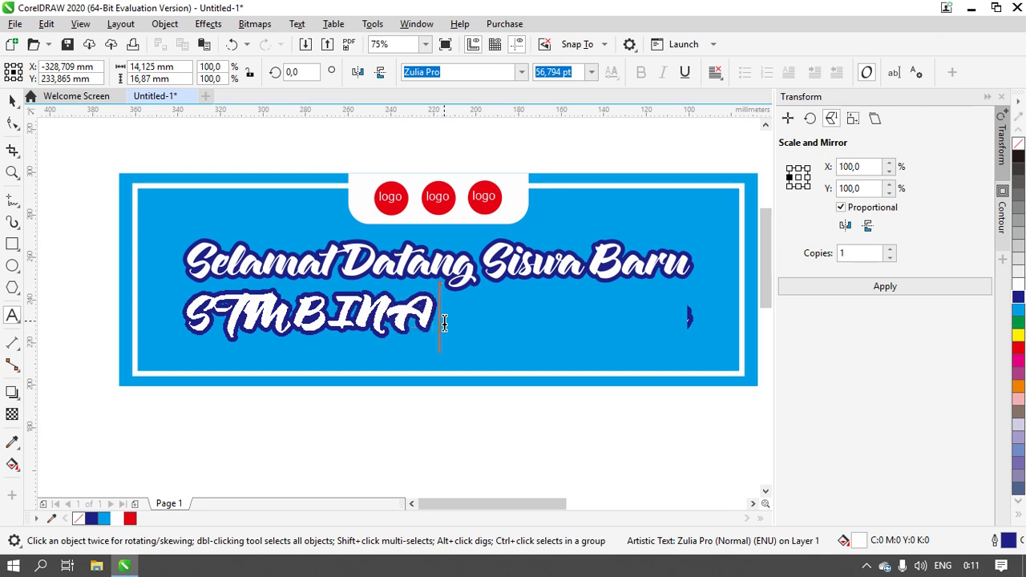
pyautogui.press('BackSpace')
pyautogui.press('BackSpace')
pyautogui.press('BackSpace')
pyautogui.press('BackSpace')
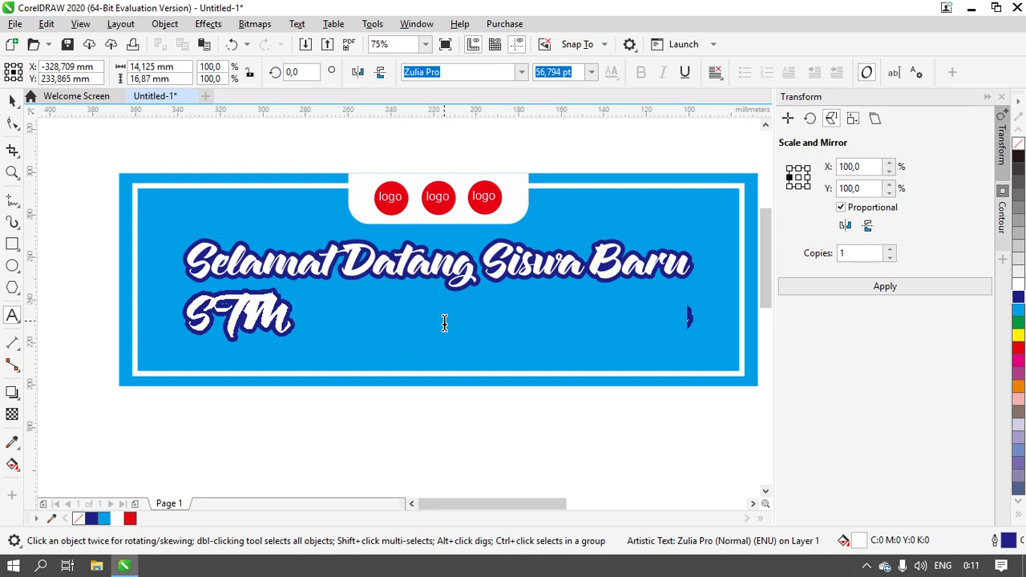
pyautogui.write('T')
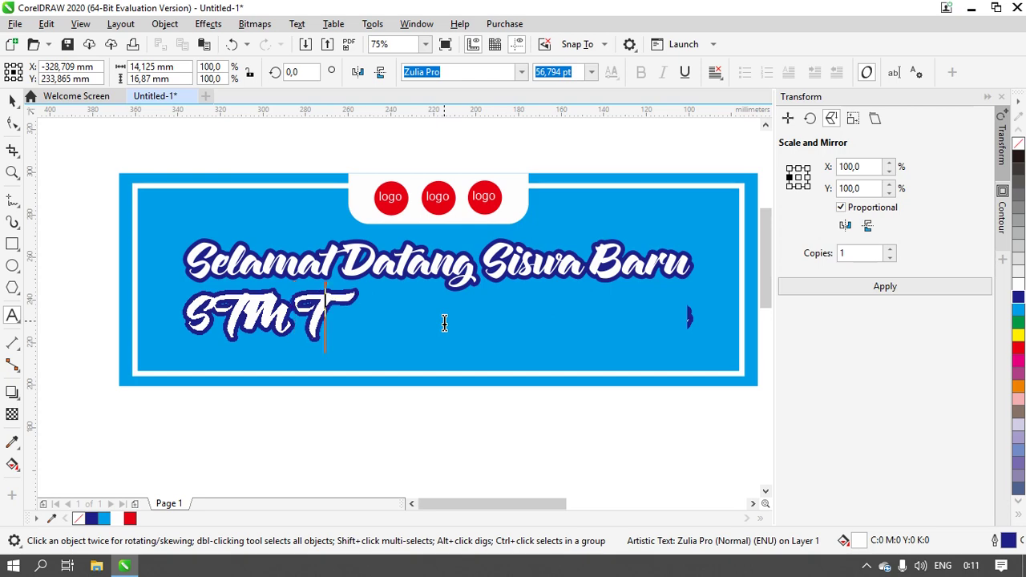
pyautogui.write('UTORIAL')
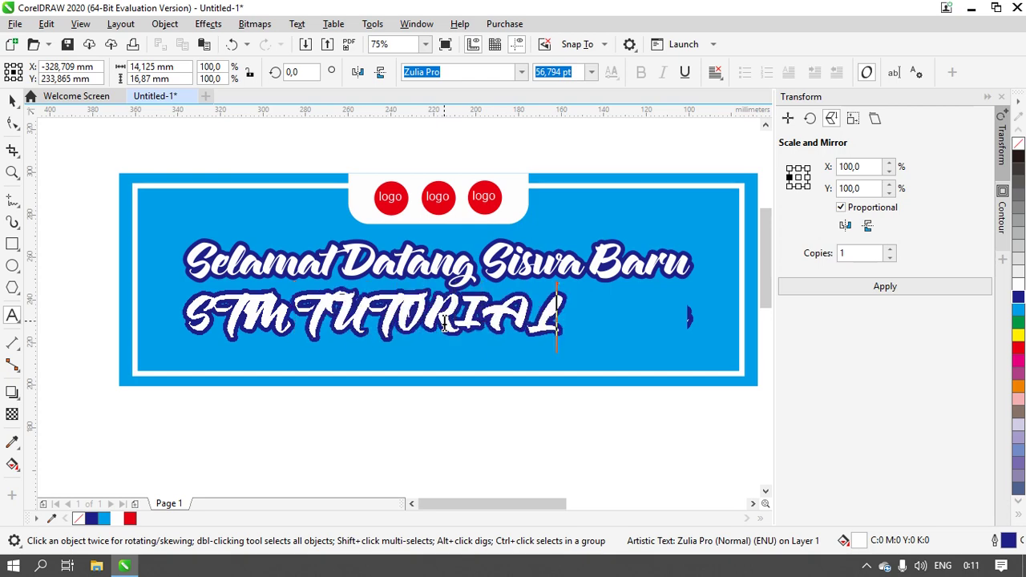
pyautogui.write('DESAIGRATIS')
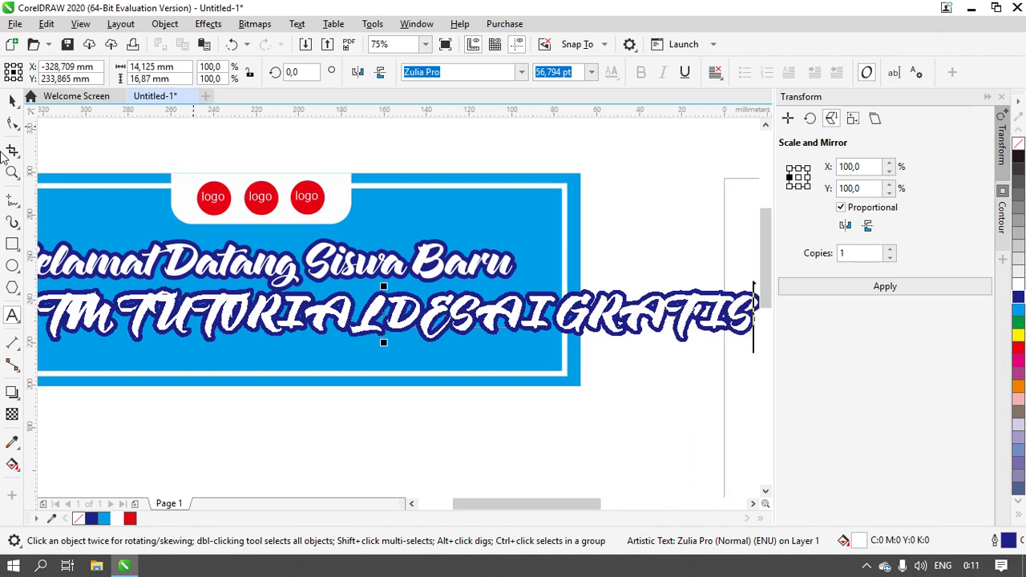
pyautogui.click(12, 100)
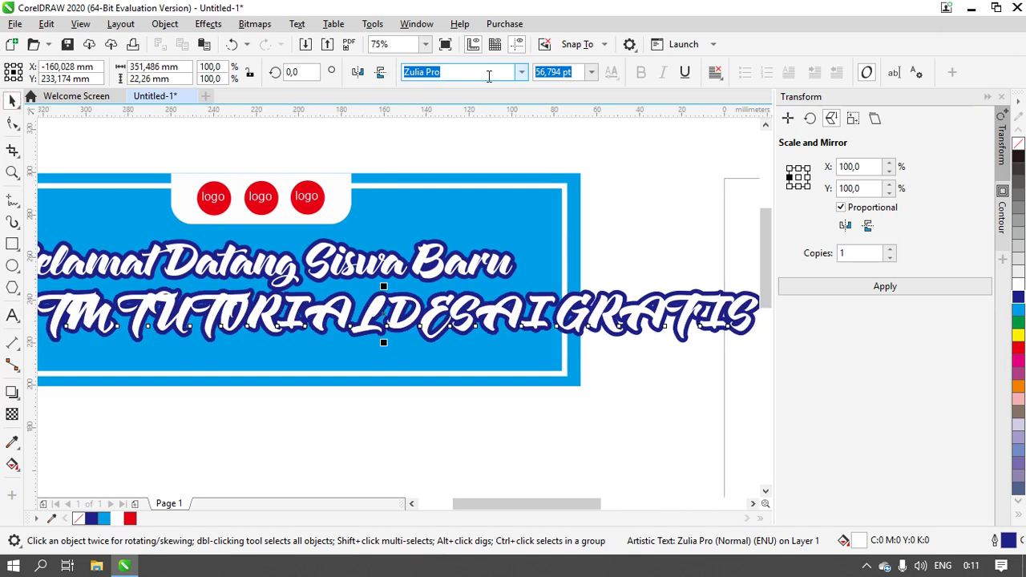
# Try the ABeeZee font on the second text line
pyautogui.click(519, 73)
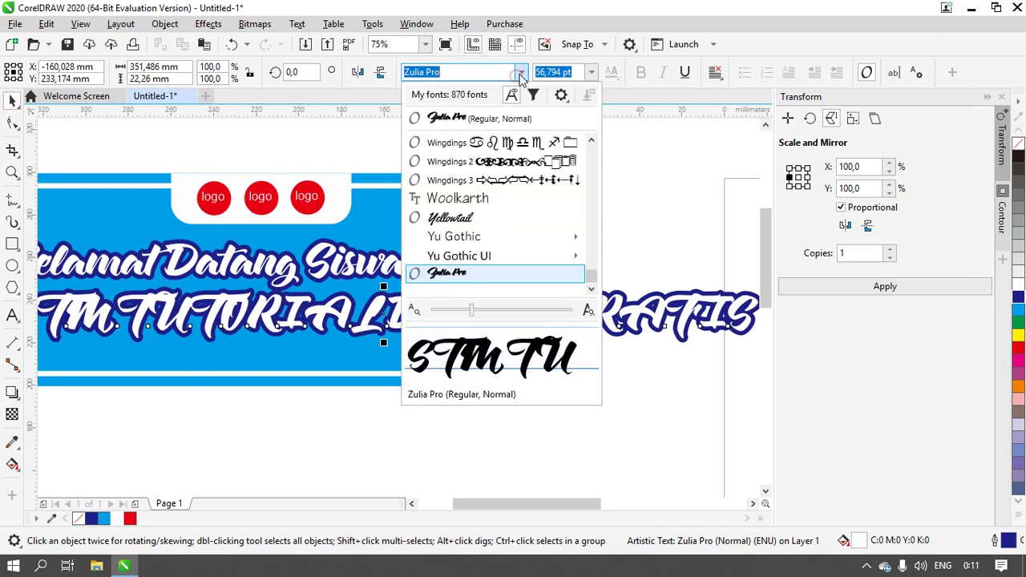
pyautogui.click(464, 72)
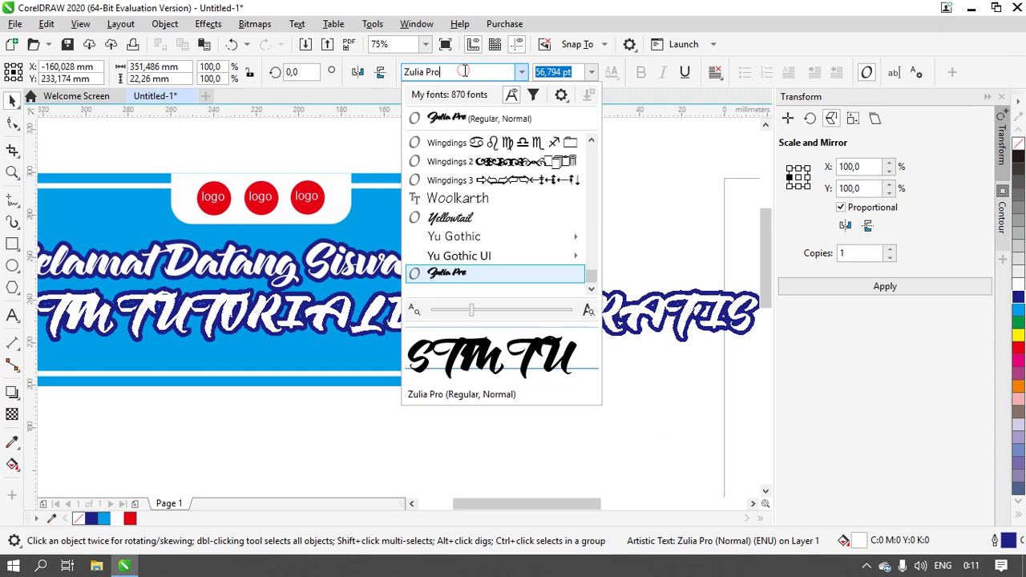
pyautogui.doubleClick(464, 71)
pyautogui.write('ABEE')
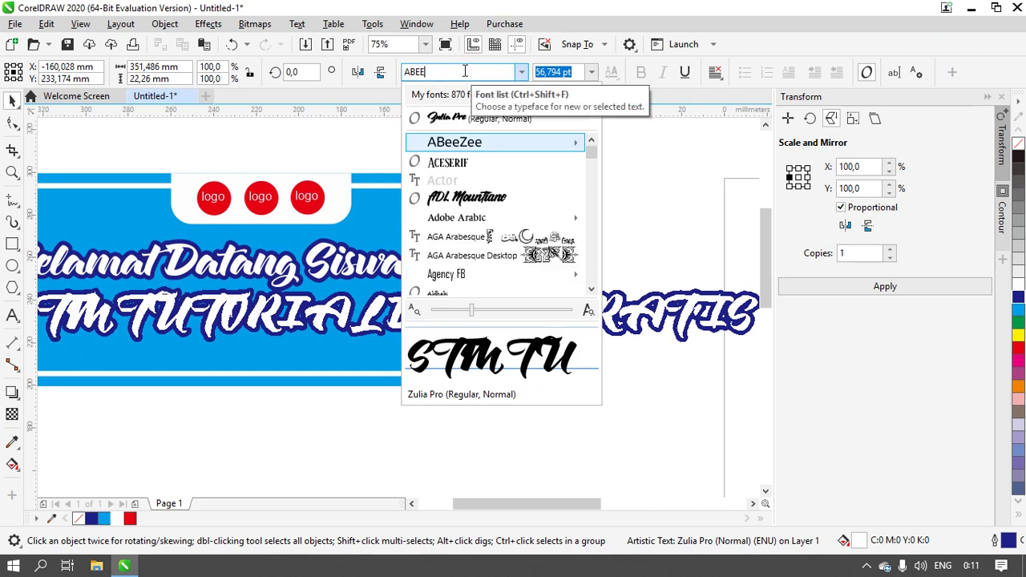
pyautogui.press('Return')
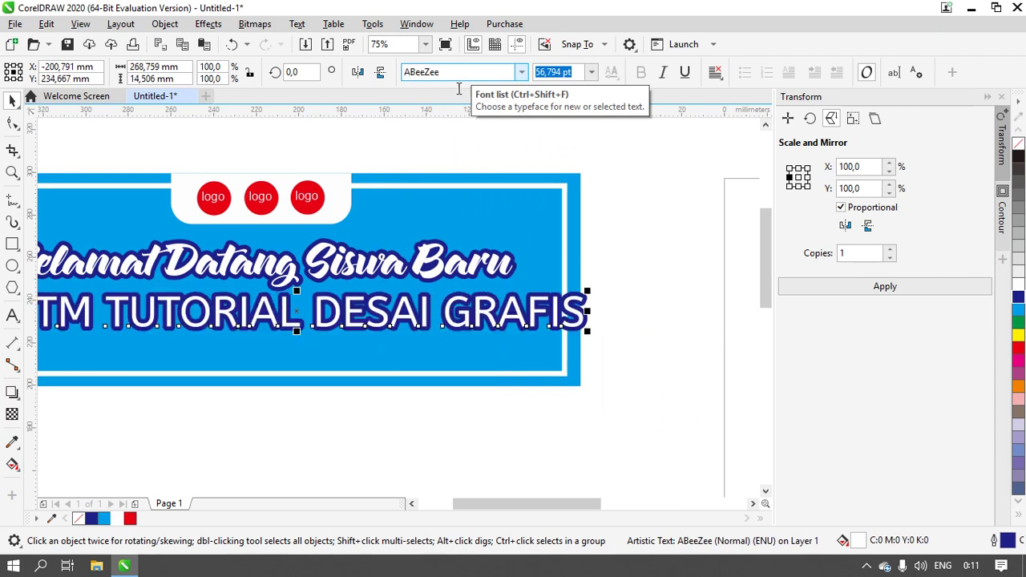
# Set the second text line in the Franchise font
pyautogui.hscroll(1, 628, 231)
pyautogui.doubleClick(454, 72)
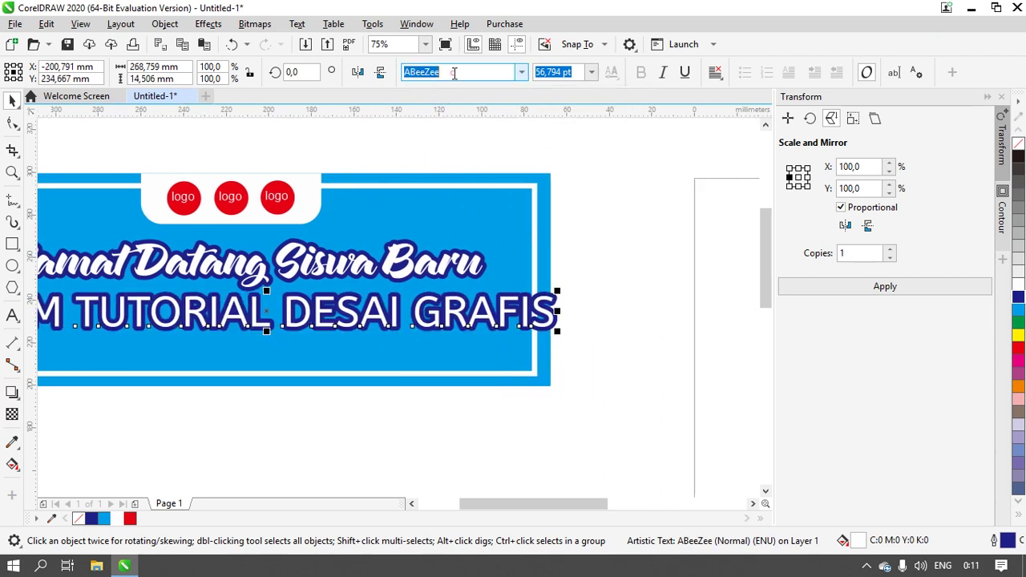
pyautogui.write('F')
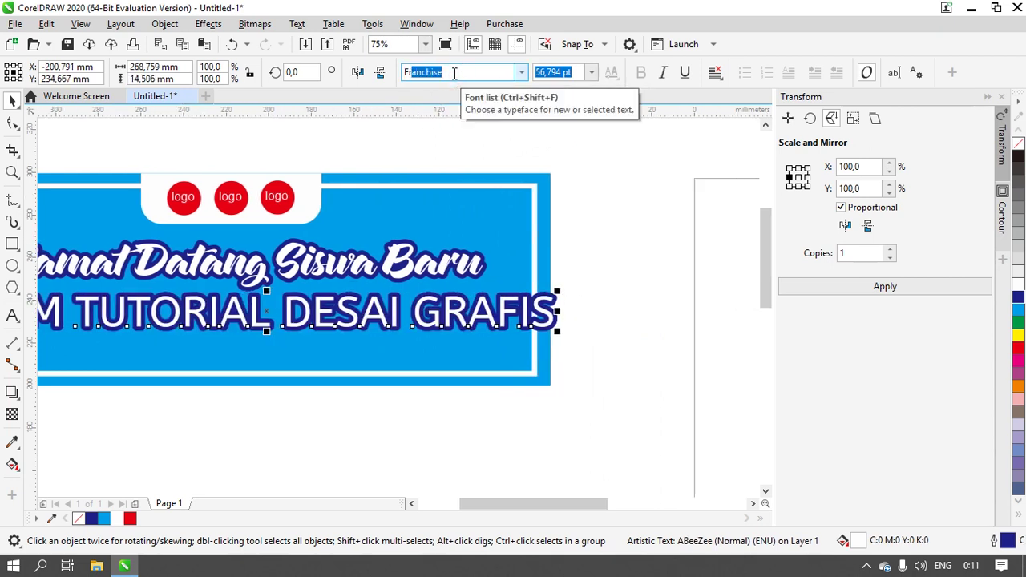
pyautogui.write('r')
pyautogui.press('Return')
# Centre the second text line horizontally below the headline and shrink it to about 95 mm wide
pyautogui.scroll(-3, 646, 297)
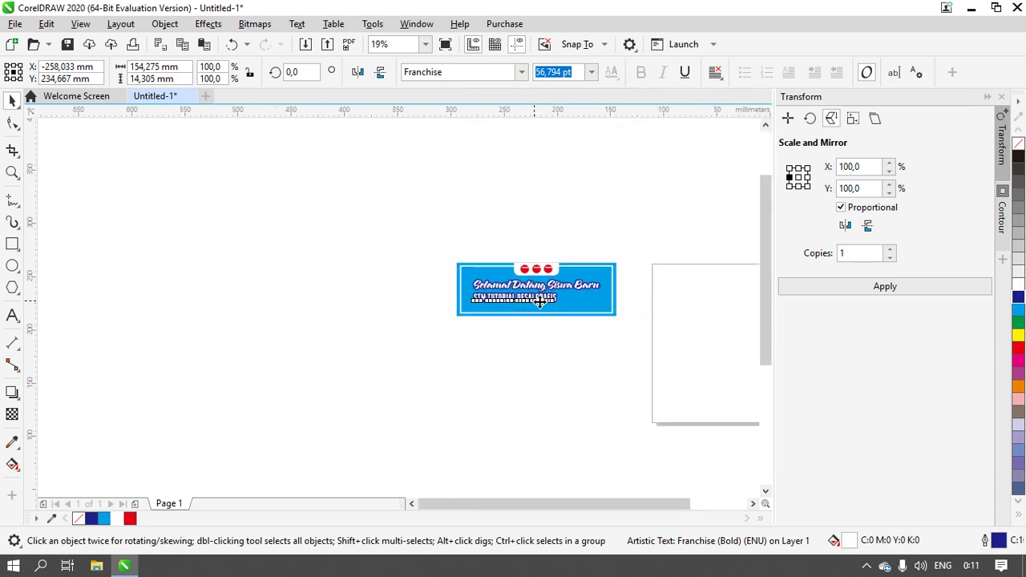
pyautogui.scroll(4, 541, 300)
pyautogui.scroll(-2, 614, 284)
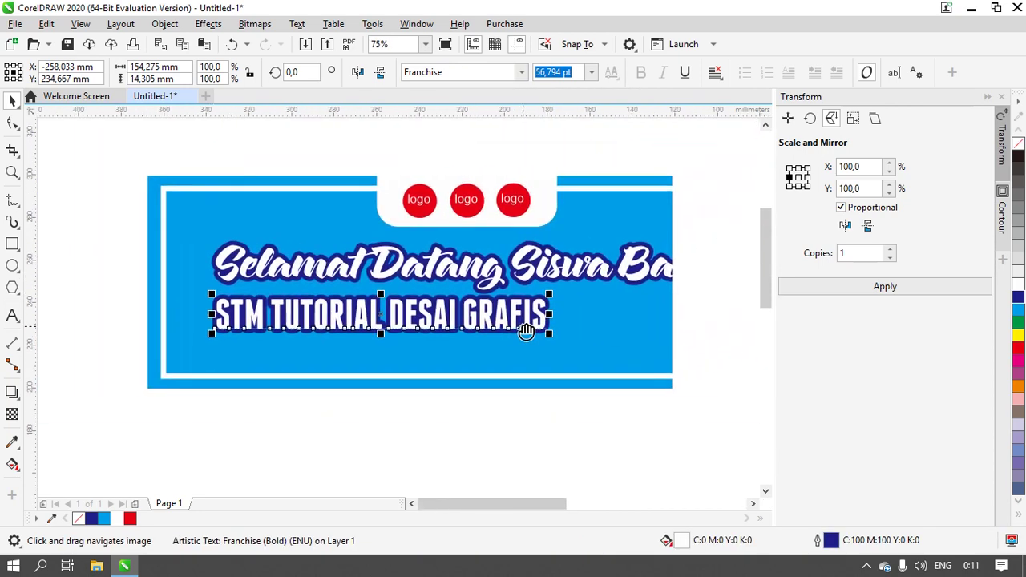
pyautogui.moveTo(526, 331); pyautogui.dragTo(464, 326)
pyautogui.moveTo(319, 316); pyautogui.dragTo(415, 326)
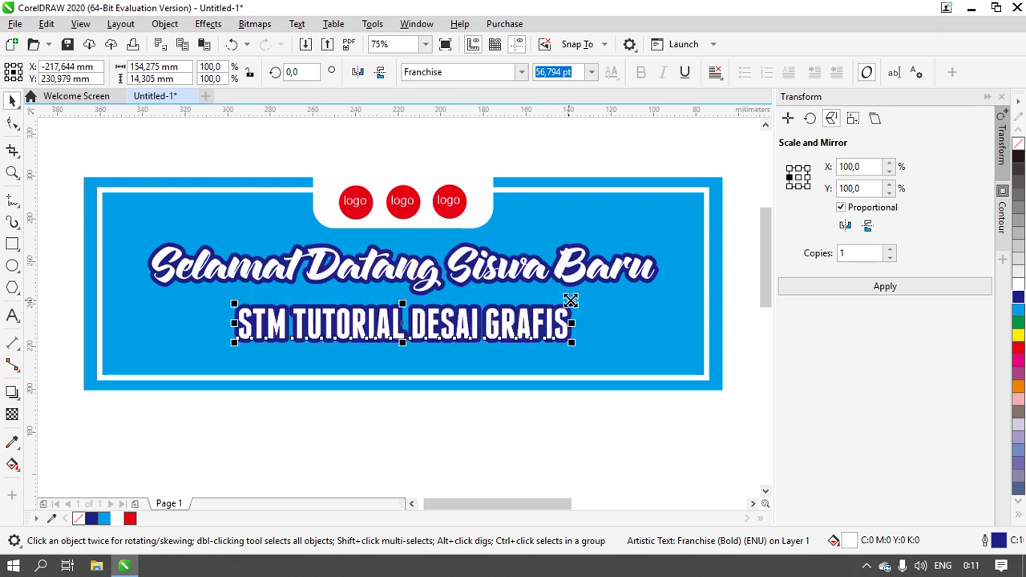
pyautogui.moveTo(576, 301); pyautogui.dragTo(511, 301)
# Reduce the outline width of the second text line to 3.0 mm
pyautogui.scroll(2, 384, 337)
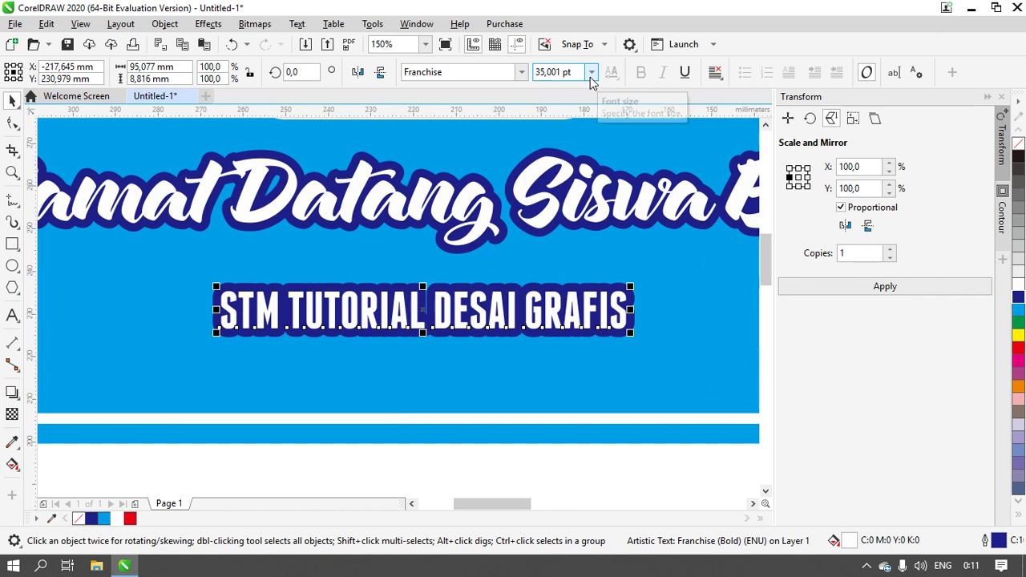
pyautogui.doubleClick(1000, 542)
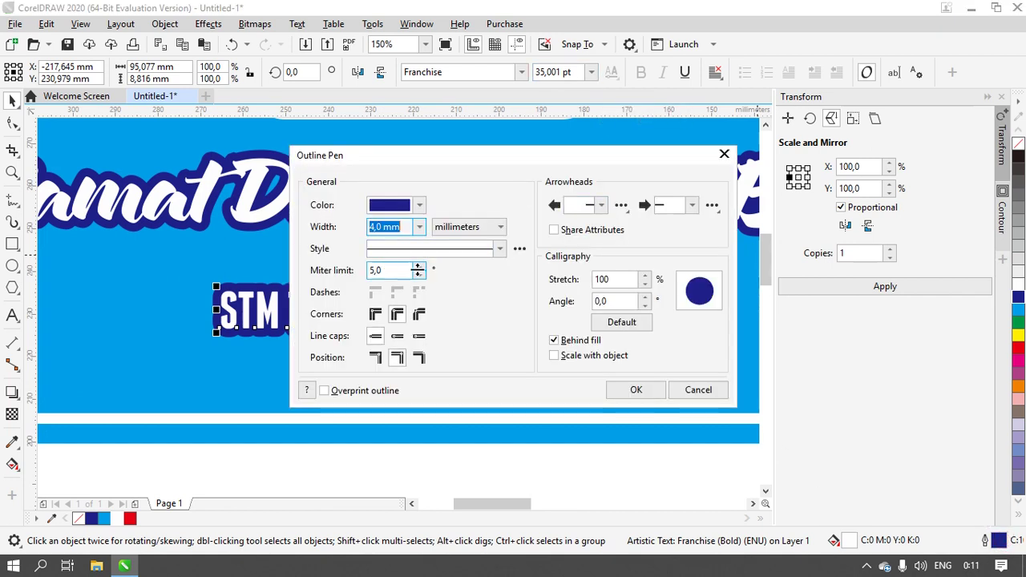
pyautogui.click(418, 227)
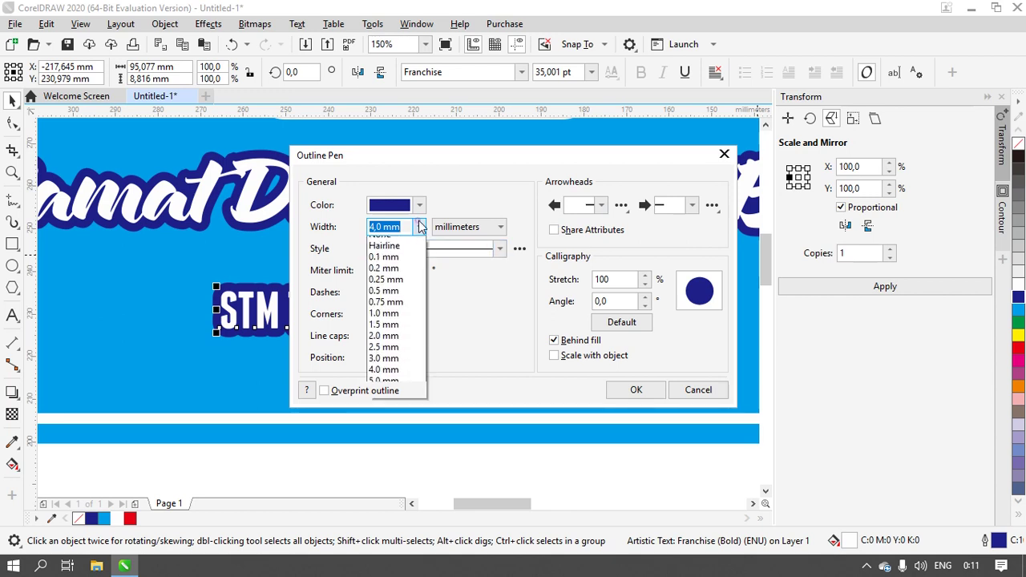
pyautogui.click(399, 368)
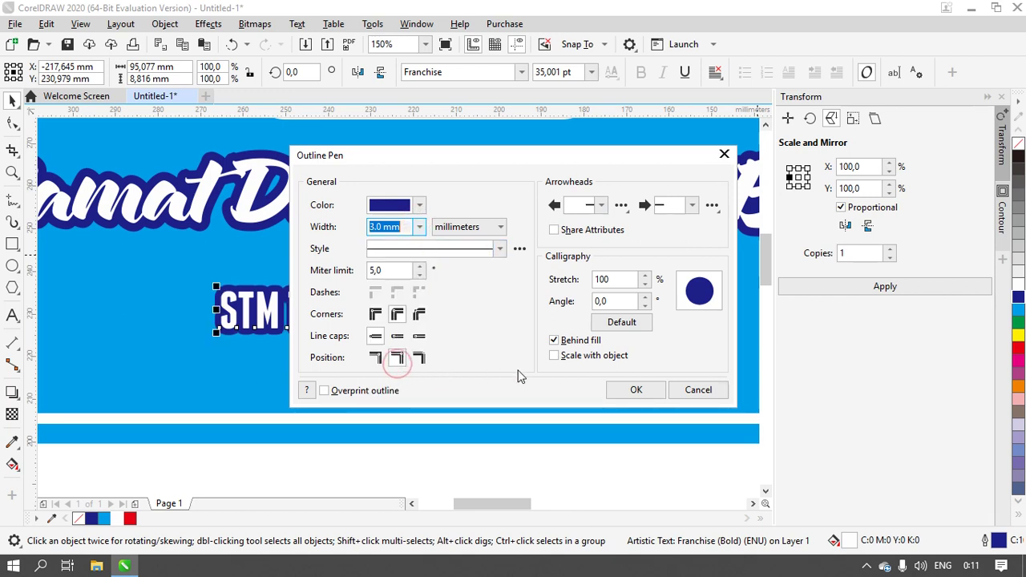
pyautogui.click(636, 389)
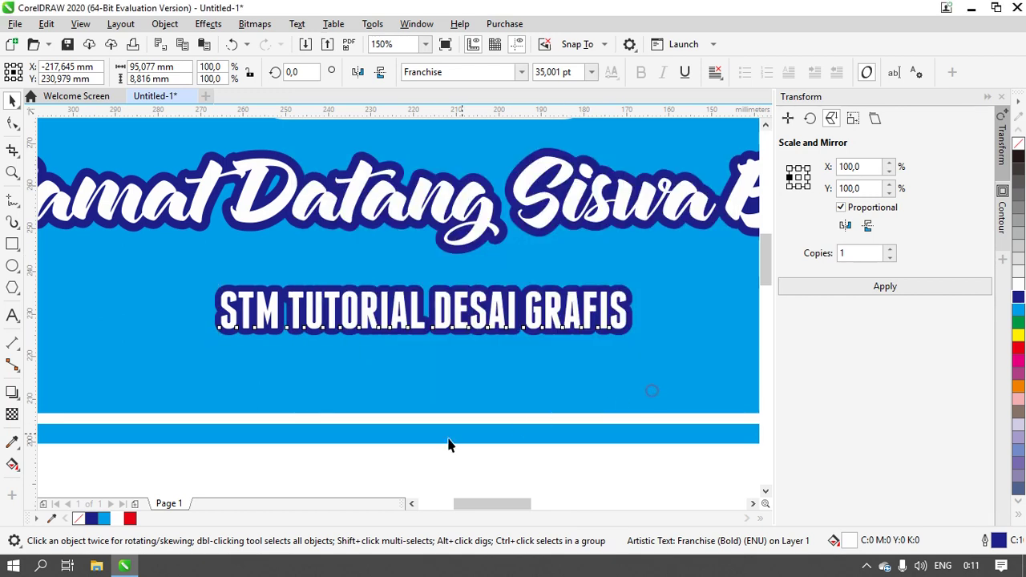
# Give the second text line a dark blue fill and a white outline, and move it up close beneath the headline
pyautogui.click(439, 313)
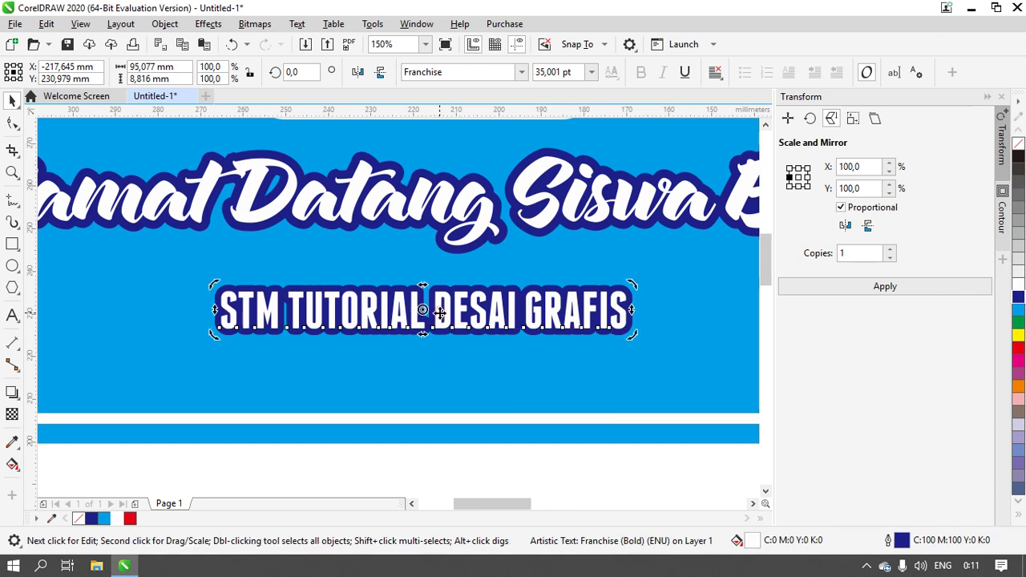
pyautogui.click(1018, 299)
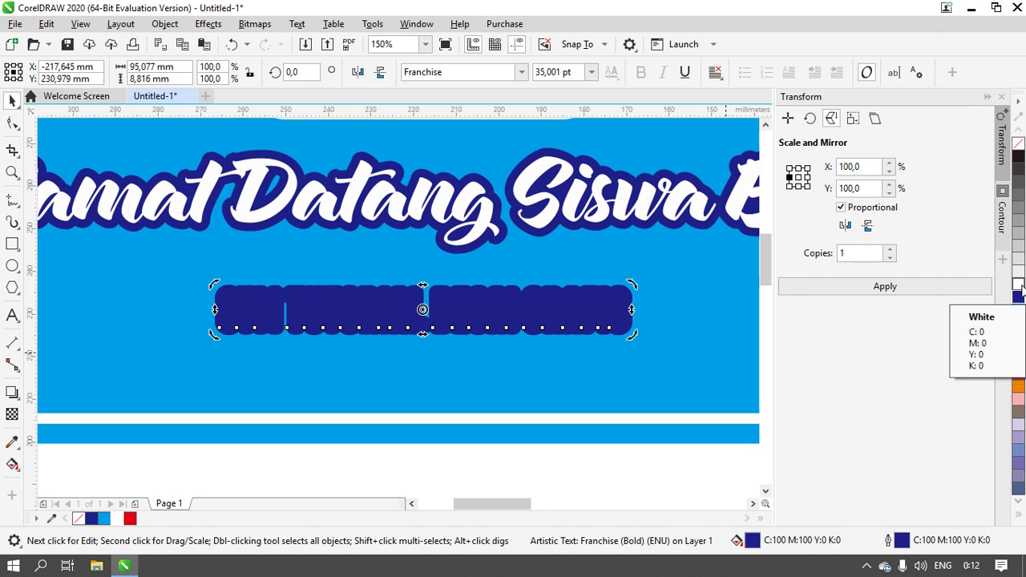
pyautogui.rightClick(1019, 286)
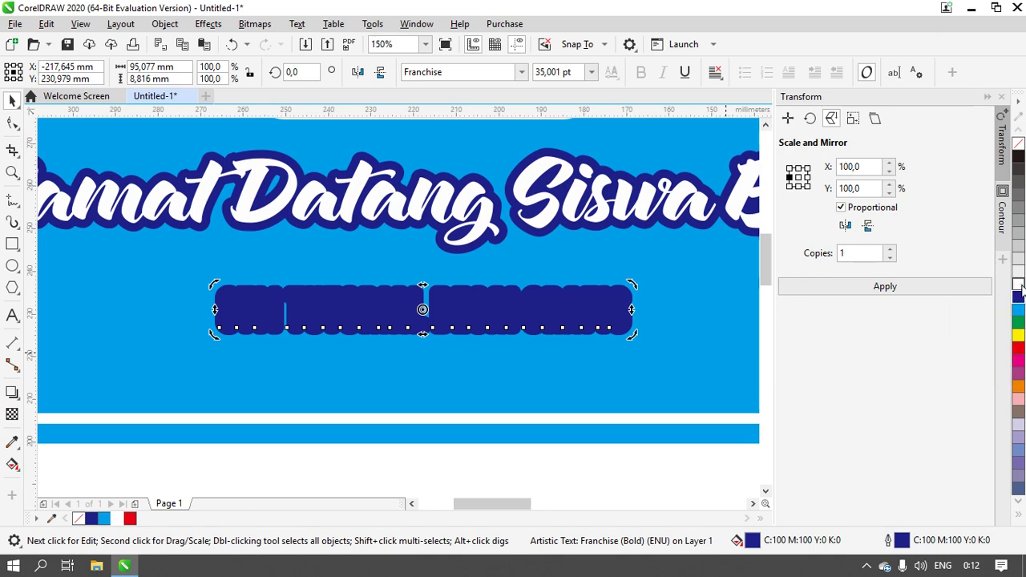
pyautogui.click(454, 312)
pyautogui.moveTo(424, 304); pyautogui.dragTo(425, 284)
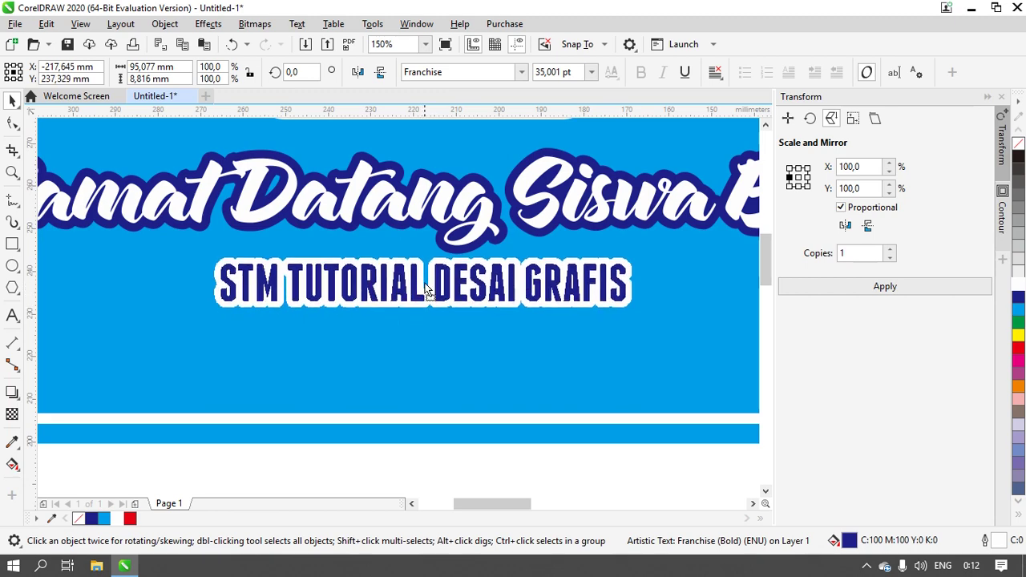
# Duplicate the second text line and place the copy directly beneath it, centred horizontally
pyautogui.scroll(-4, 426, 287)
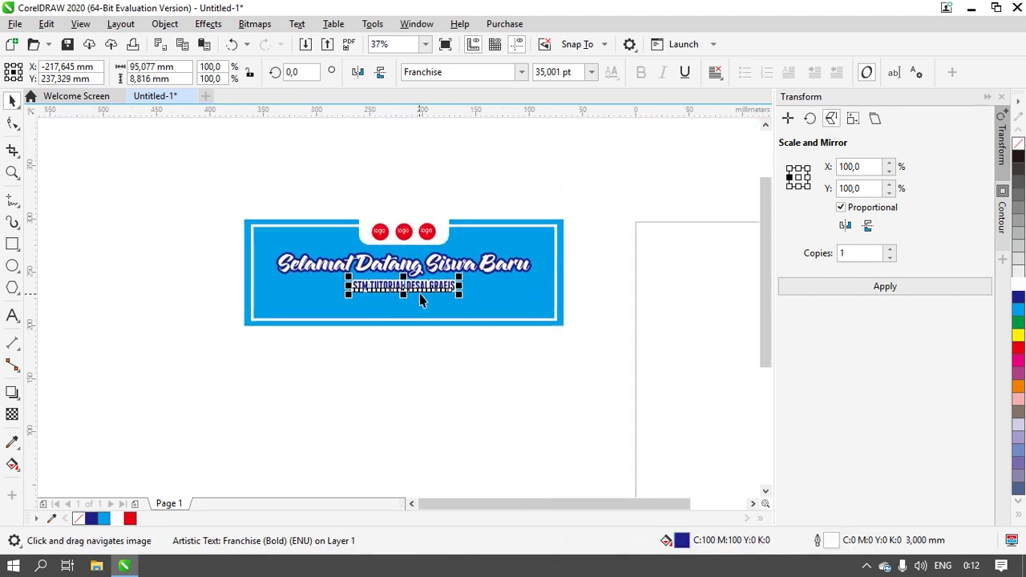
pyautogui.scroll(4, 423, 300)
pyautogui.scroll(-2, 437, 296)
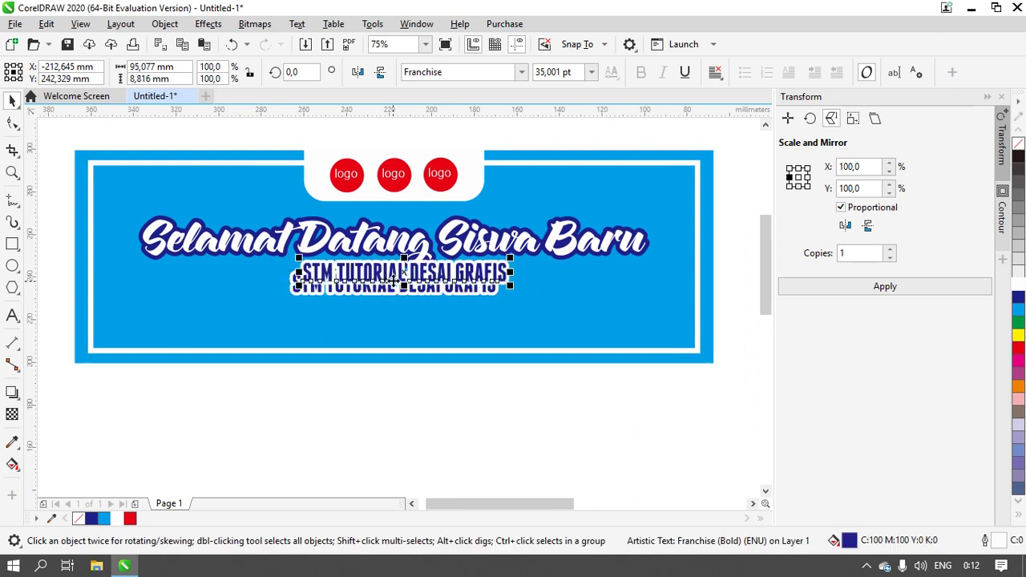
pyautogui.moveTo(417, 282); pyautogui.dragTo(413, 320)
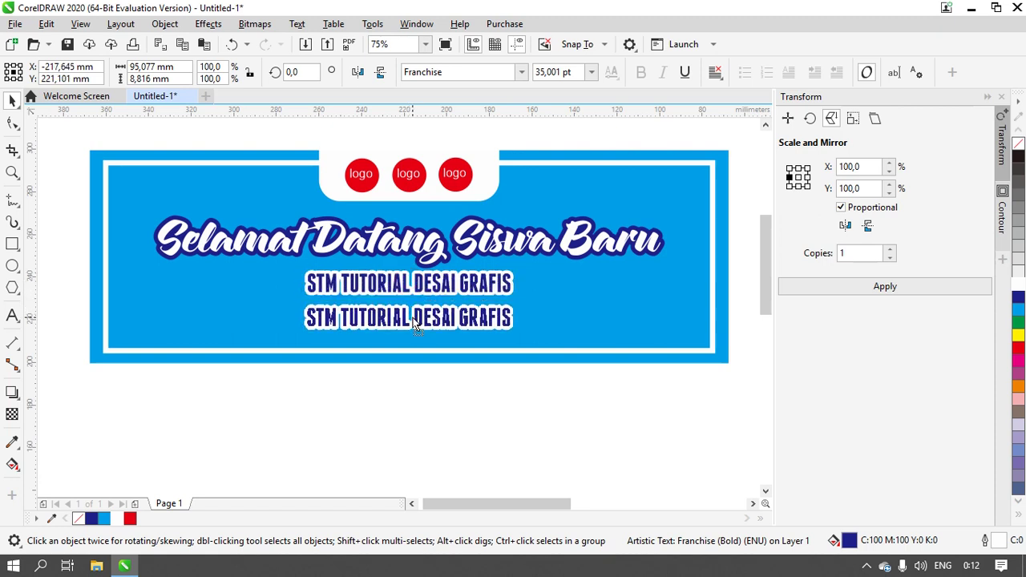
pyautogui.click(441, 386)
# Draw a rectangle about 133 × 16 mm centred around the lower text copy
pyautogui.click(12, 244)
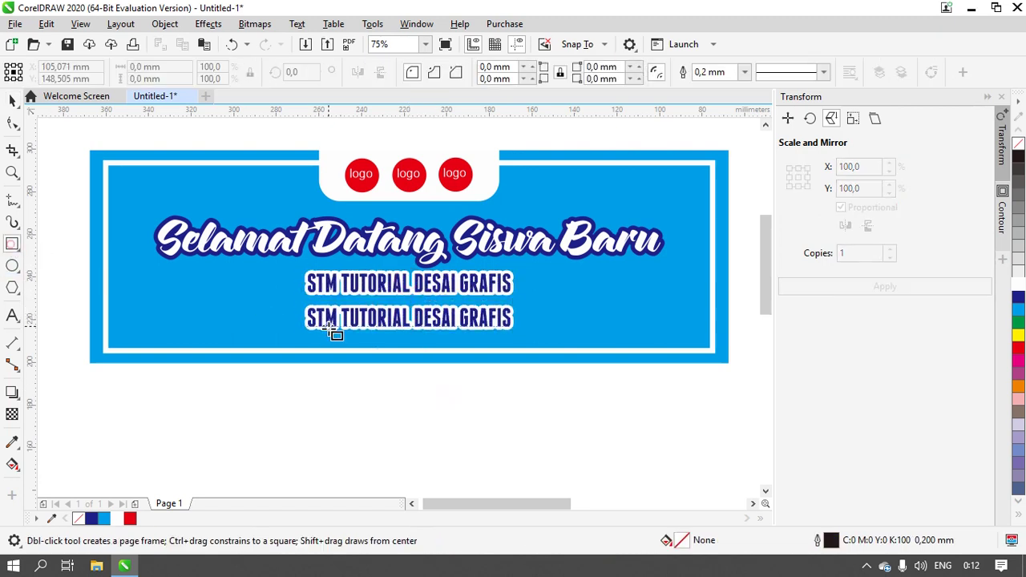
pyautogui.hscroll(-1, 414, 326)
pyautogui.moveTo(424, 321)
pyautogui.mouseDown()
pyautogui.moveTo(463, 309)
pyautogui.moveTo(548, 319)
pyautogui.moveTo(540, 323)
pyautogui.moveTo(566, 337)
pyautogui.mouseUp()
pyautogui.moveTo(566, 335); pyautogui.dragTo(566, 335)
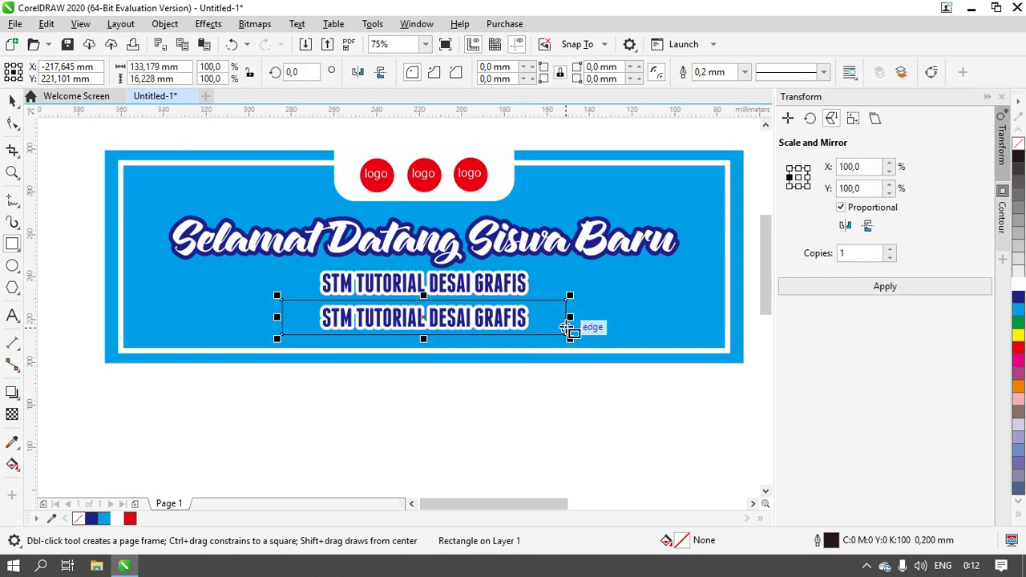
# Round all corners of the rectangle around the lower text copy to the full radius of about 8.1 mm
pyautogui.scroll(2, 569, 325)
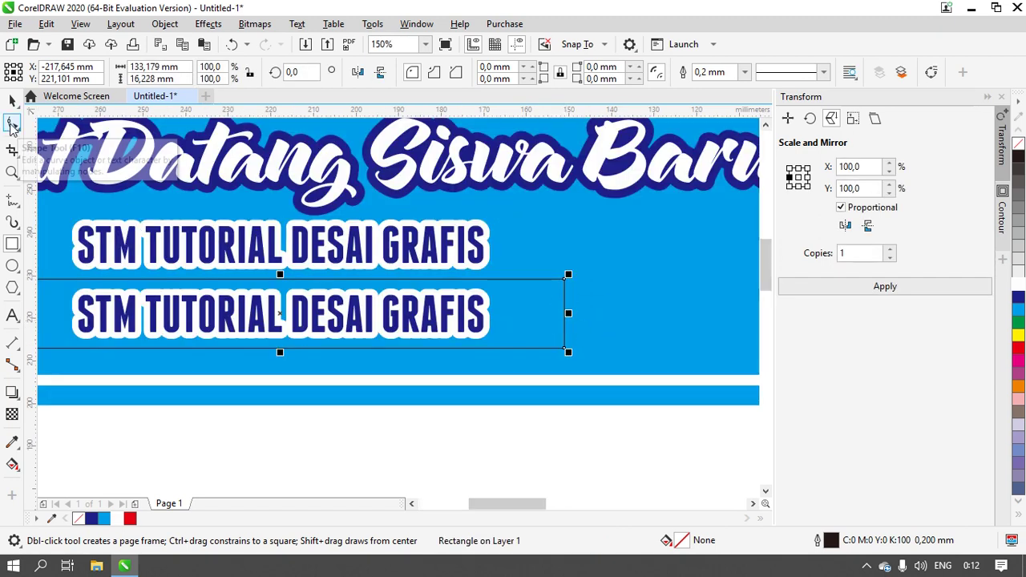
pyautogui.click(12, 124)
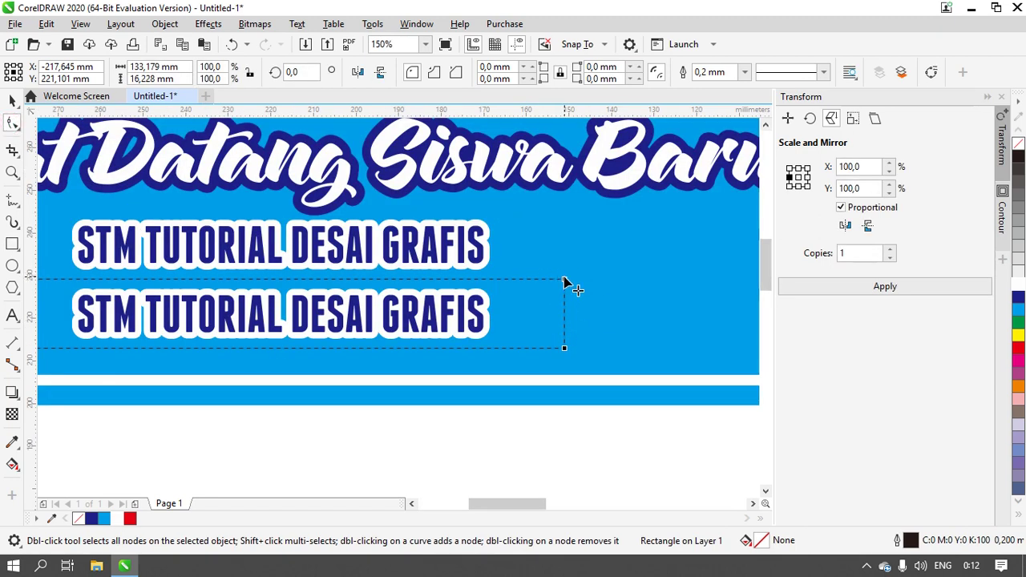
pyautogui.moveTo(564, 281); pyautogui.dragTo(568, 335)
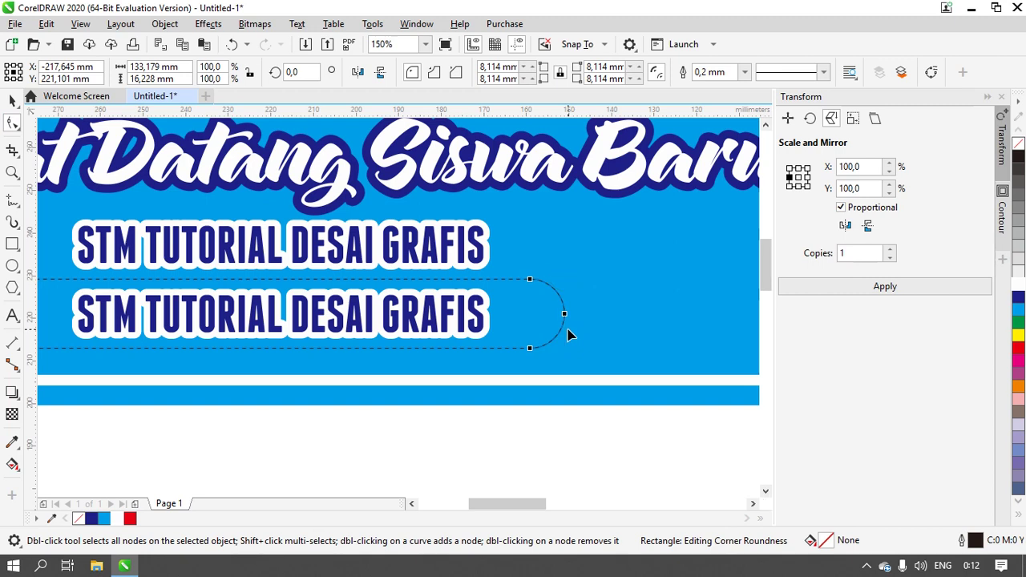
# Fill the rounded bar with red and remove its outline
pyautogui.click(1017, 353)
pyautogui.scroll(-2, 605, 278)
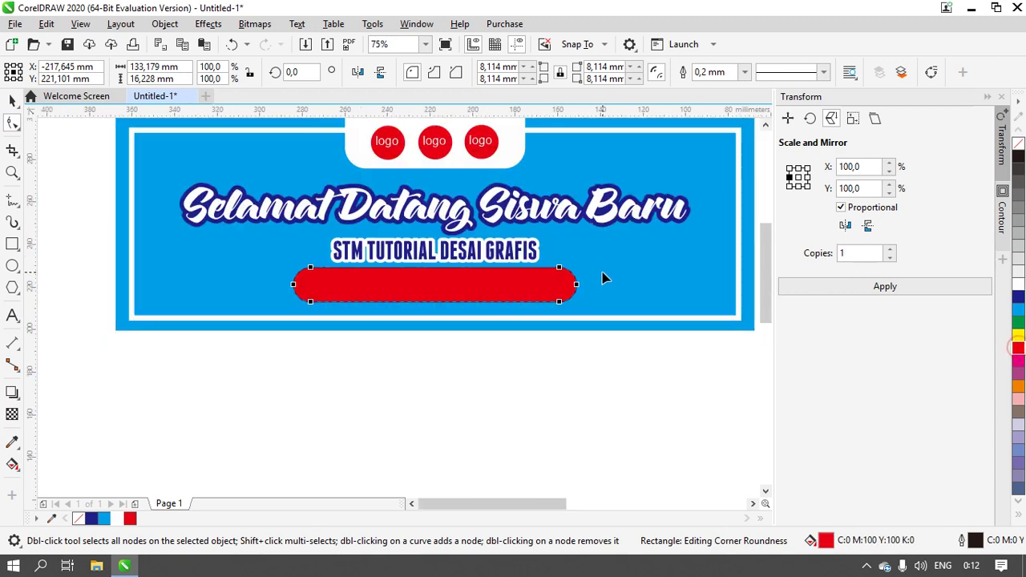
pyautogui.rightClick(1018, 144)
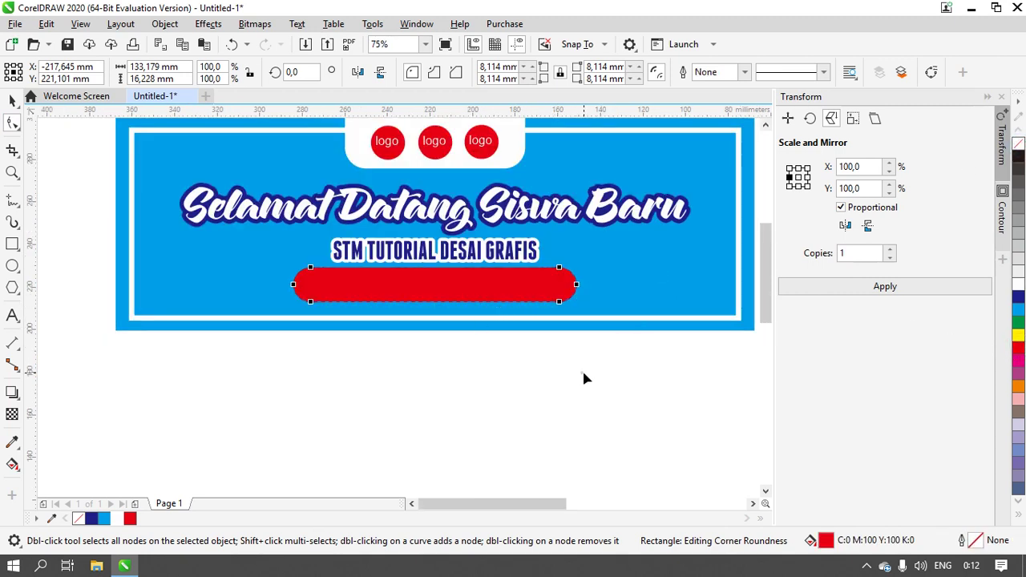
pyautogui.click(12, 99)
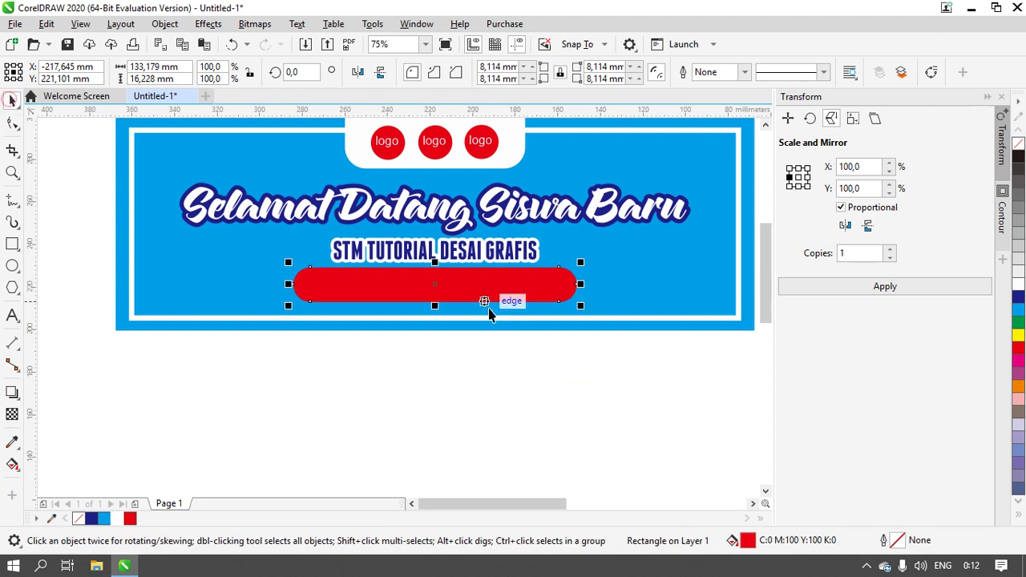
# Bring the lower text copy hidden behind the red bar to the front of the page
pyautogui.moveTo(577, 348); pyautogui.dragTo(313, 266)
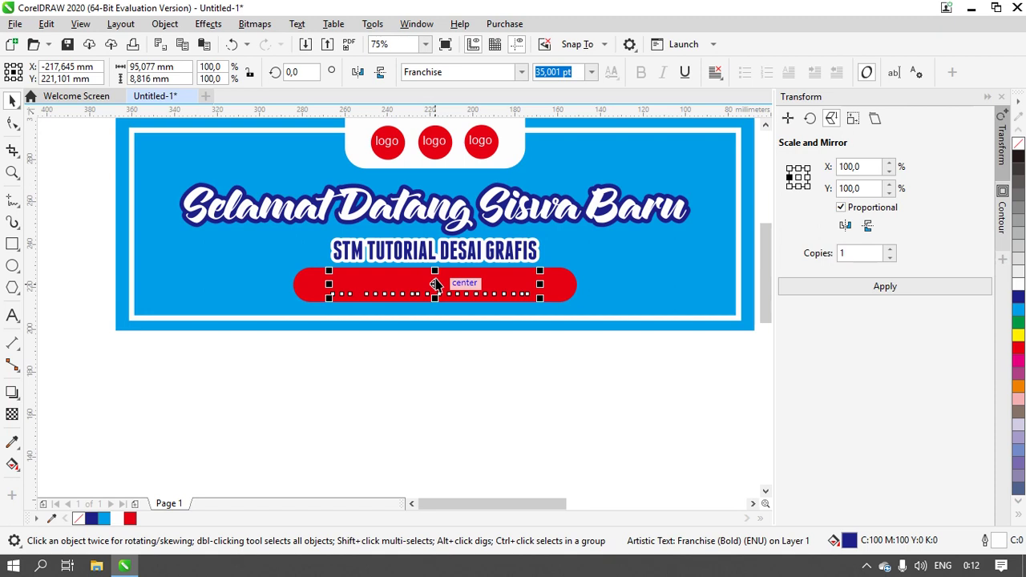
pyautogui.rightClick(435, 284)
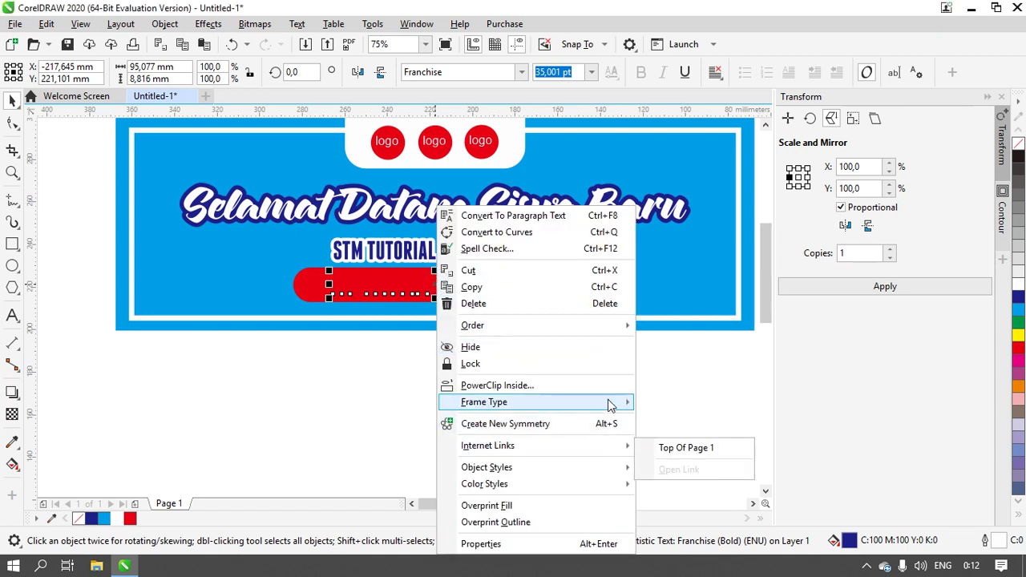
pyautogui.moveTo(605, 474)
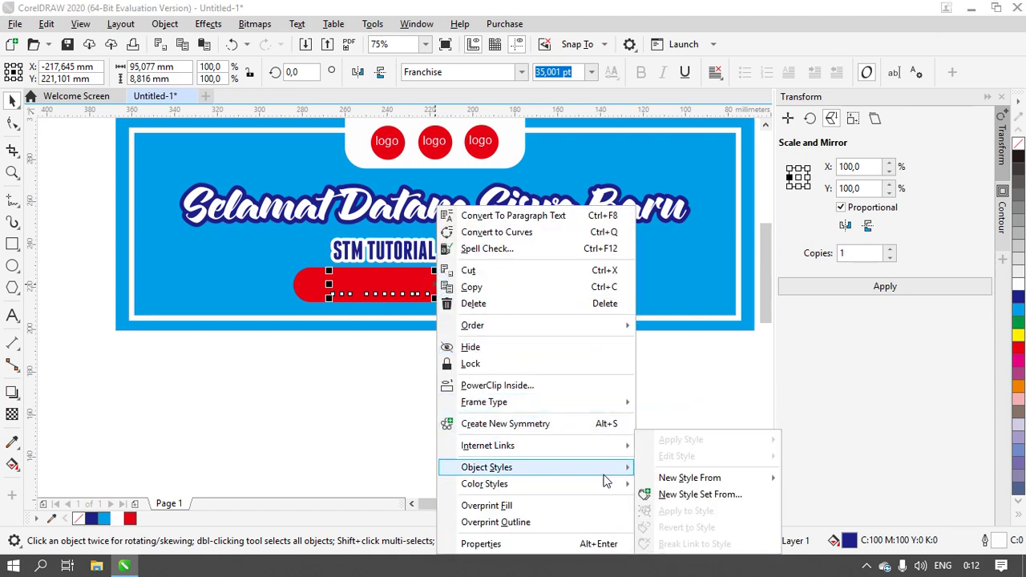
pyautogui.moveTo(587, 325)
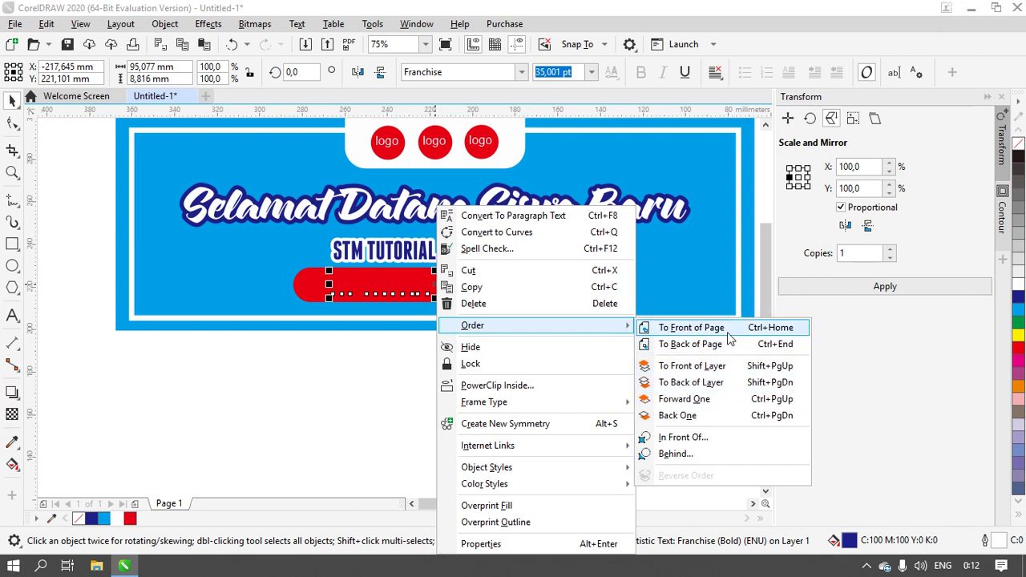
pyautogui.click(691, 327)
pyautogui.click(545, 366)
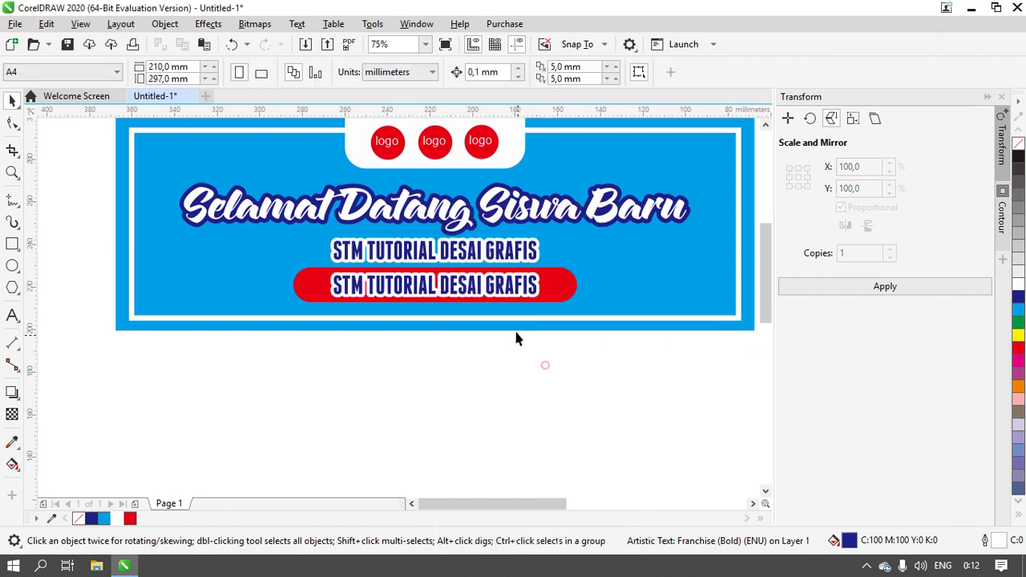
# Remove the outline from the text on the red bar and fill it with white
pyautogui.click(511, 287)
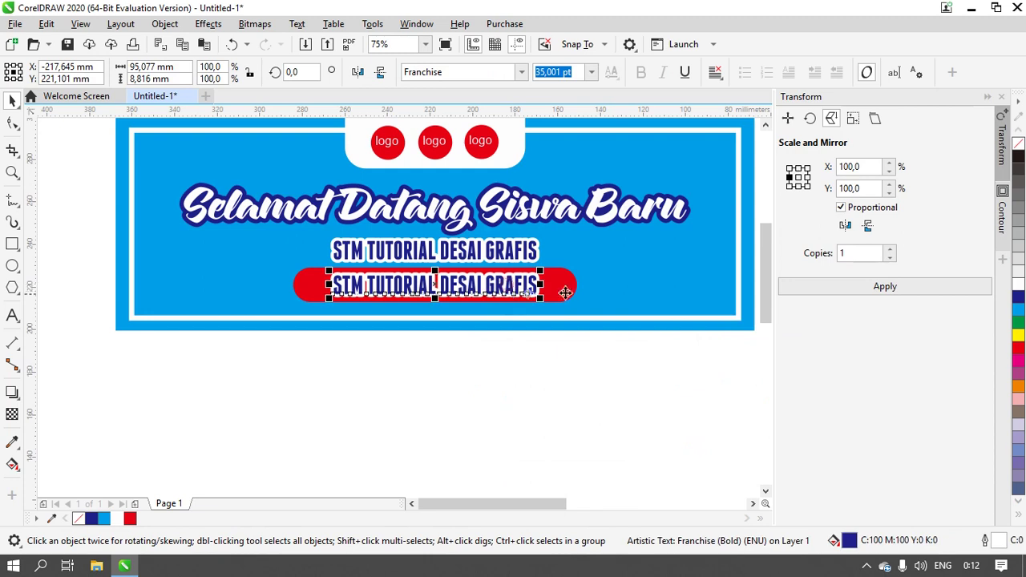
pyautogui.rightClick(1018, 151)
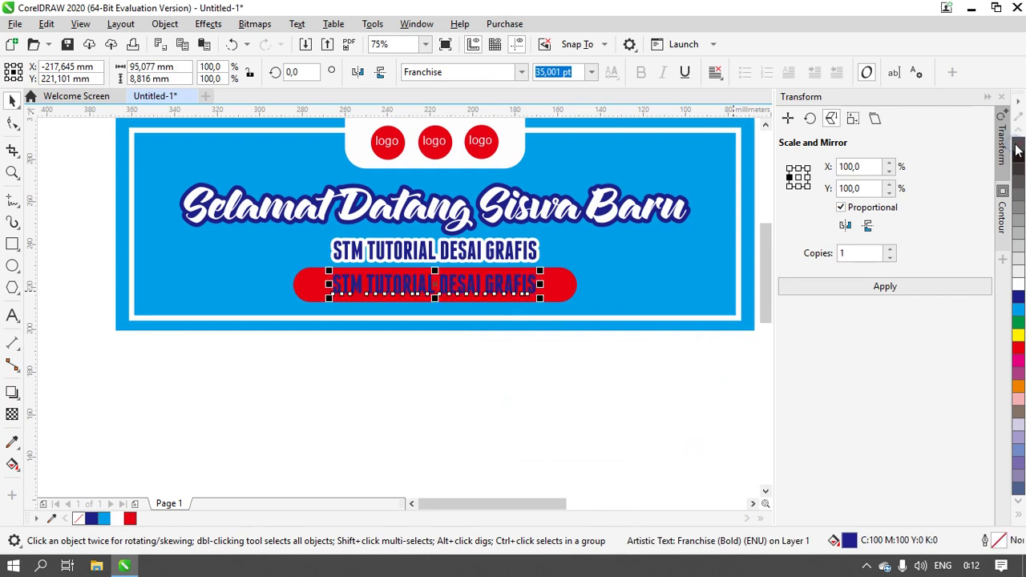
pyautogui.click(1018, 285)
pyautogui.click(548, 385)
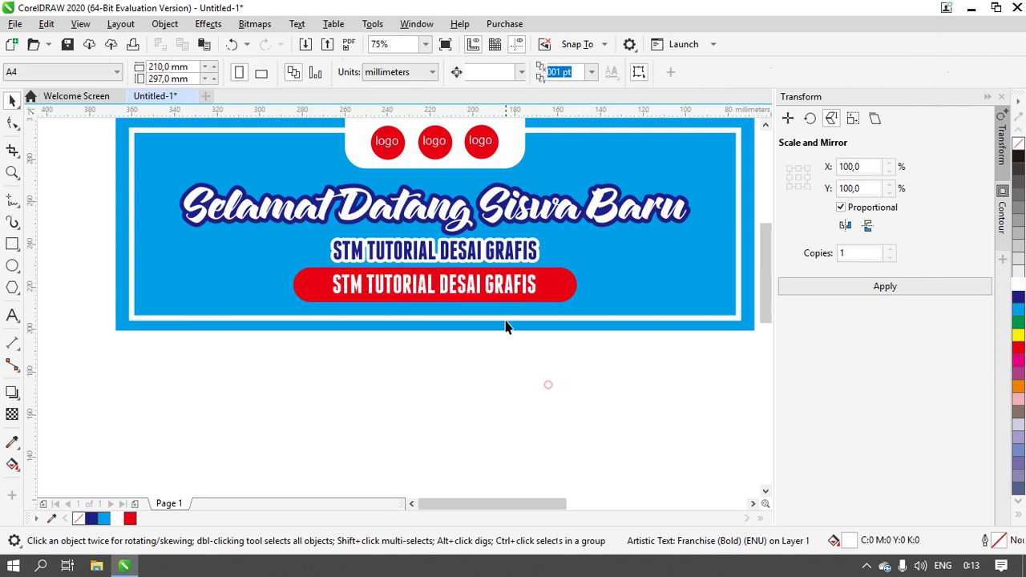
# Replace the text on the red bar with "MAKASSAR, 13 APRIL 2020"
pyautogui.click(471, 293)
pyautogui.doubleClick(470, 290)
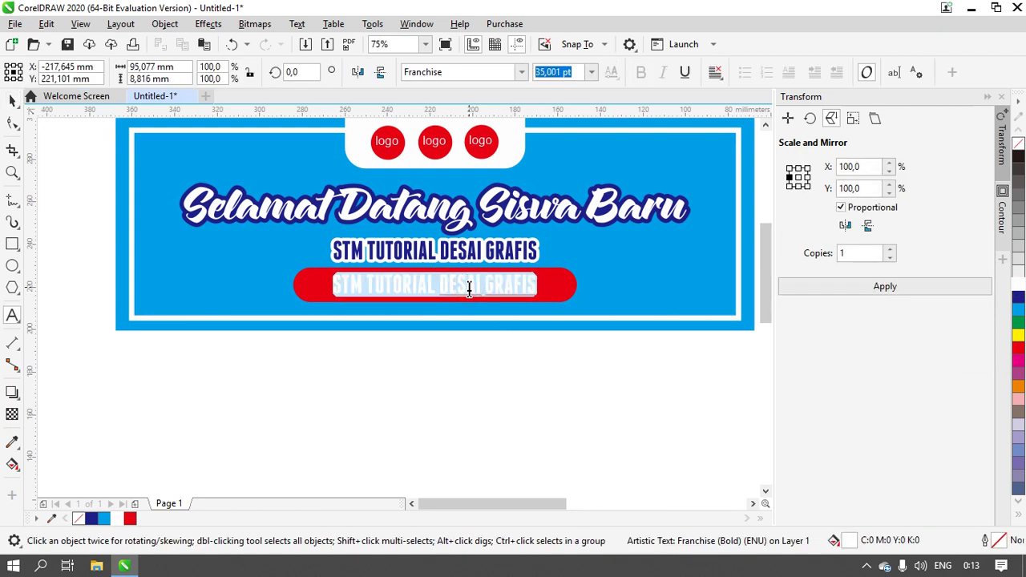
pyautogui.write('MAKASSA')
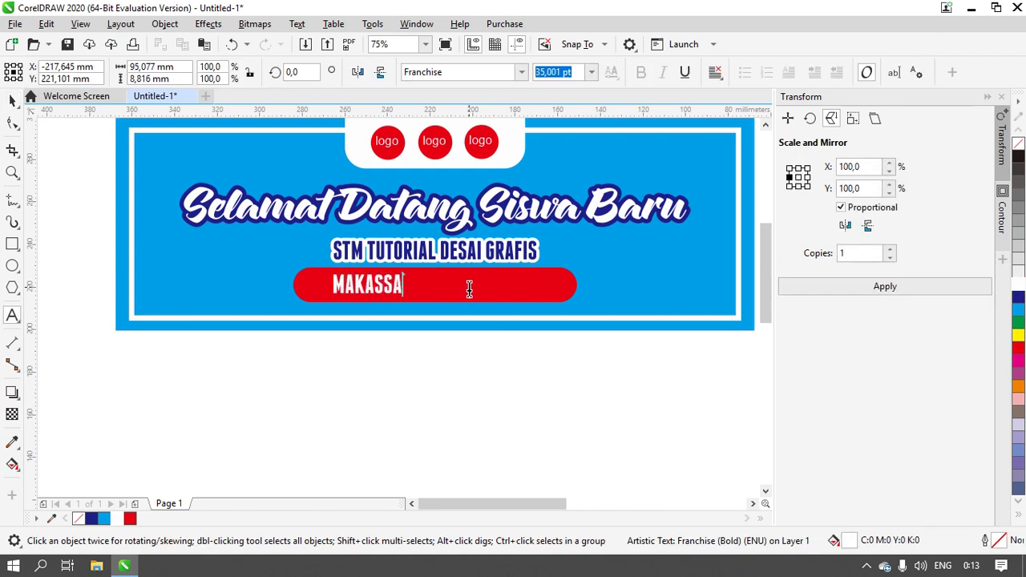
pyautogui.write('R, 13')
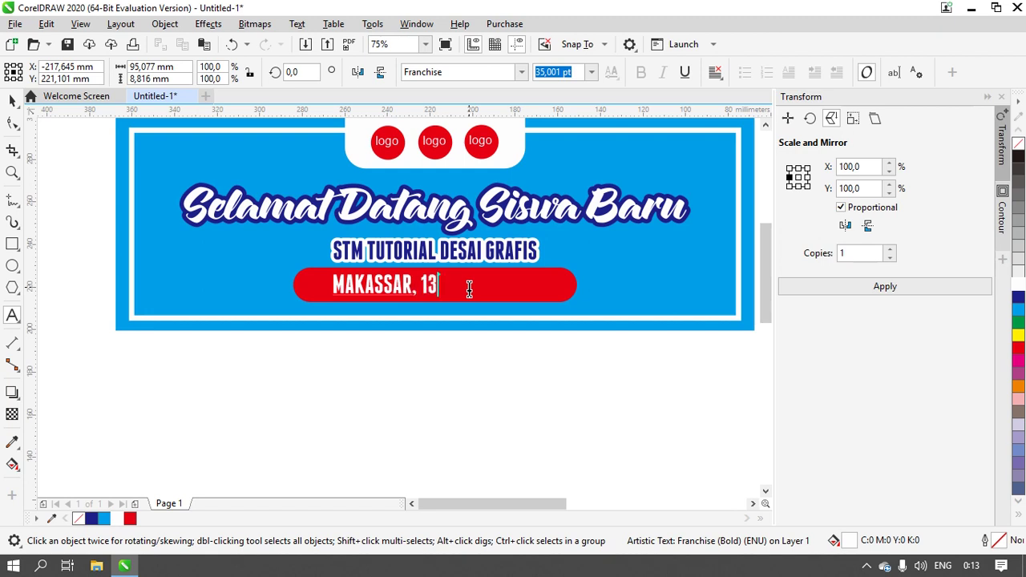
pyautogui.write(' APRIL 2020')
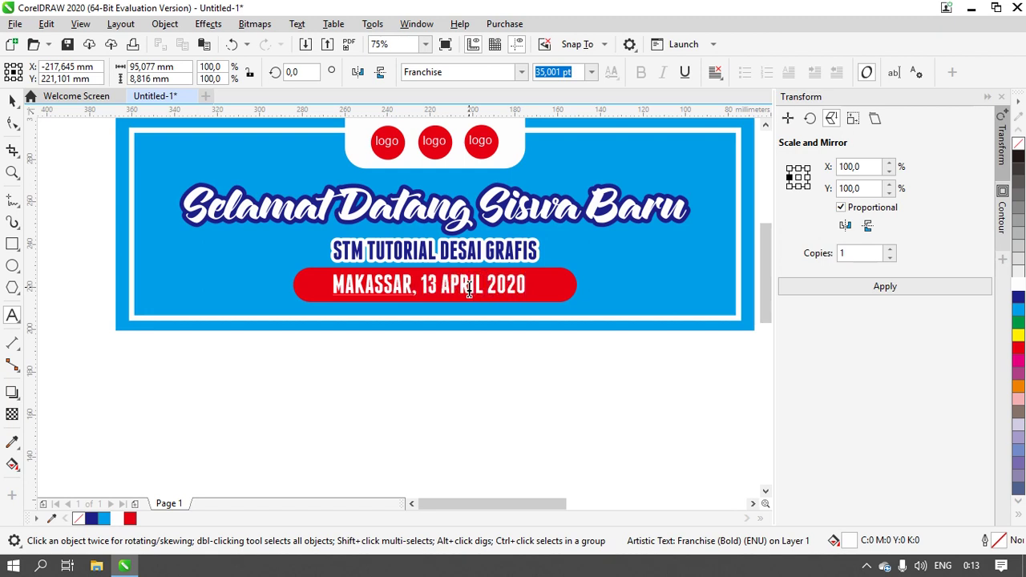
# Centre the date text horizontally and vertically on the red bar
pyautogui.click(12, 99)
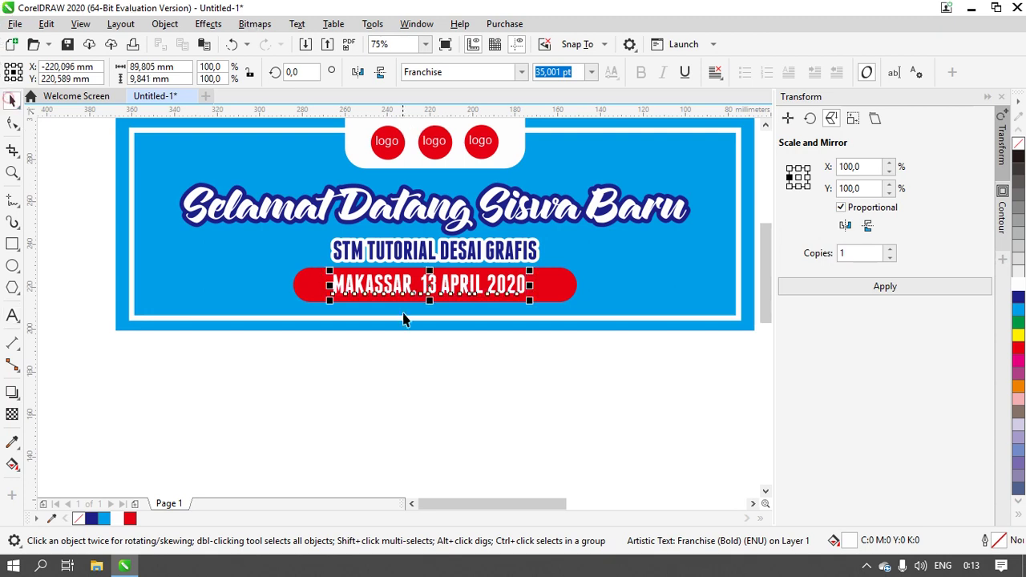
pyautogui.scroll(2, 403, 319)
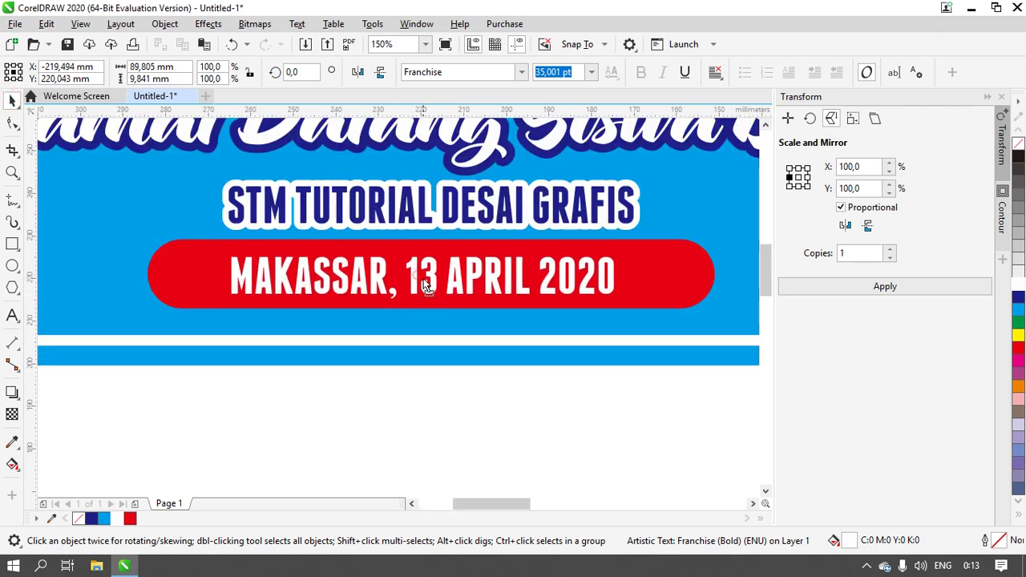
pyautogui.scroll(-2, 478, 339)
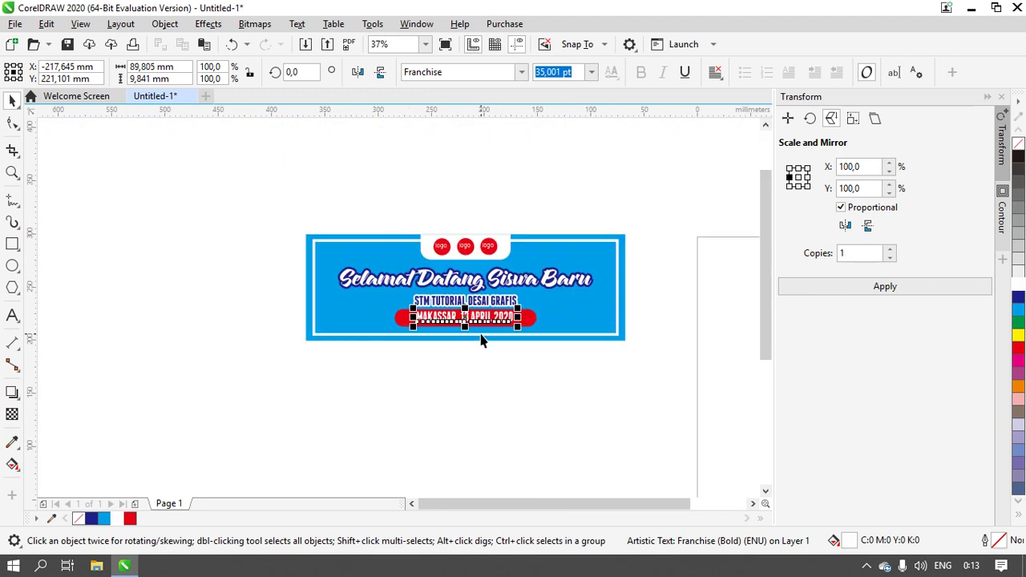
pyautogui.click(528, 373)
# Scale the red bar and its date text together about their centre to about 110 × 13 mm
pyautogui.scroll(1, 518, 350)
pyautogui.moveTo(571, 388); pyautogui.dragTo(257, 290)
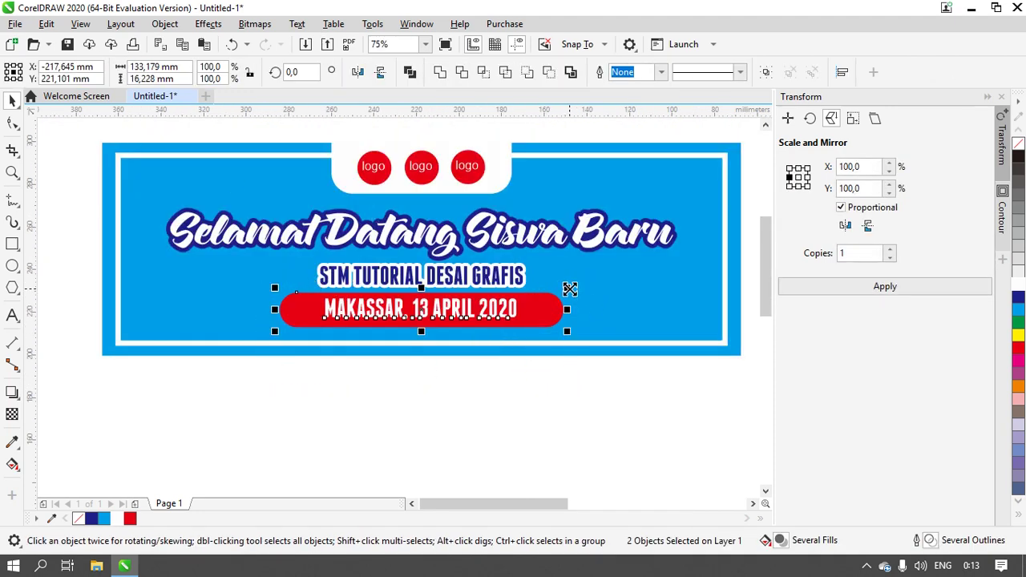
pyautogui.moveTo(570, 288); pyautogui.dragTo(545, 274)
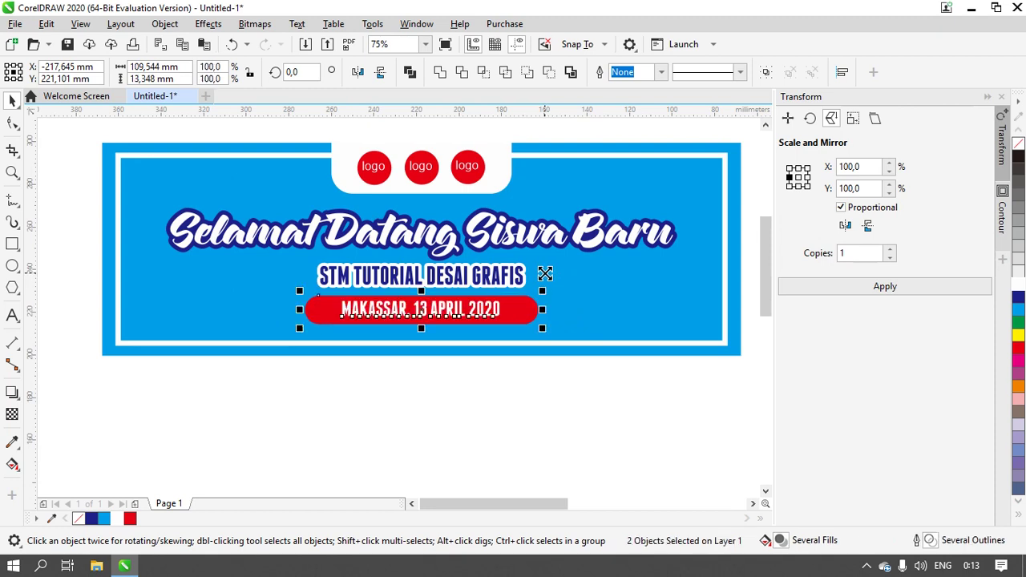
# Move the red bar with its date text down about 3.5 mm, and shift the school-name line slightly down to even the spacing
pyautogui.scroll(1, 431, 313)
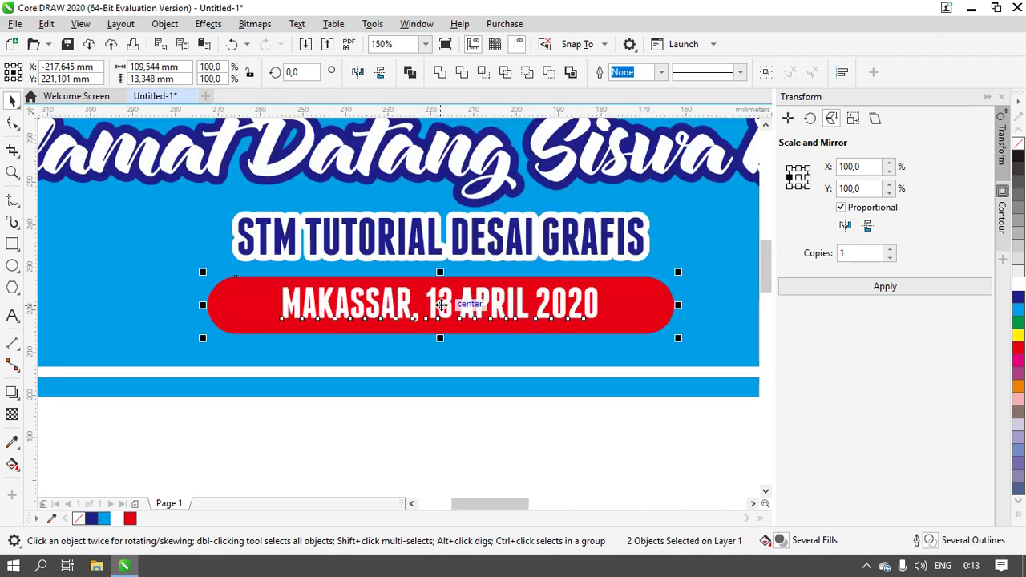
pyautogui.moveTo(440, 305); pyautogui.dragTo(441, 320)
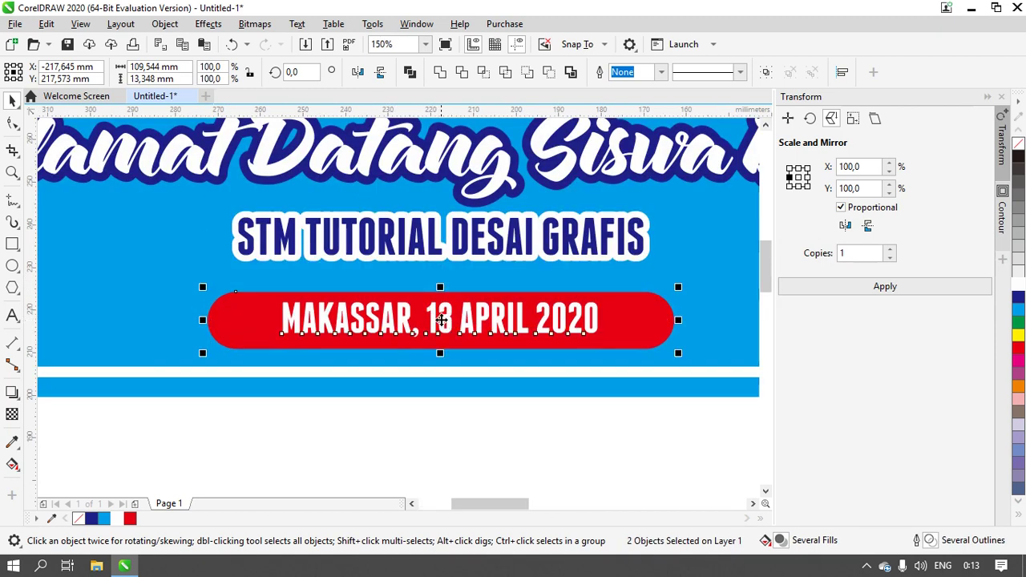
pyautogui.click(498, 263)
pyautogui.moveTo(497, 262); pyautogui.dragTo(499, 252)
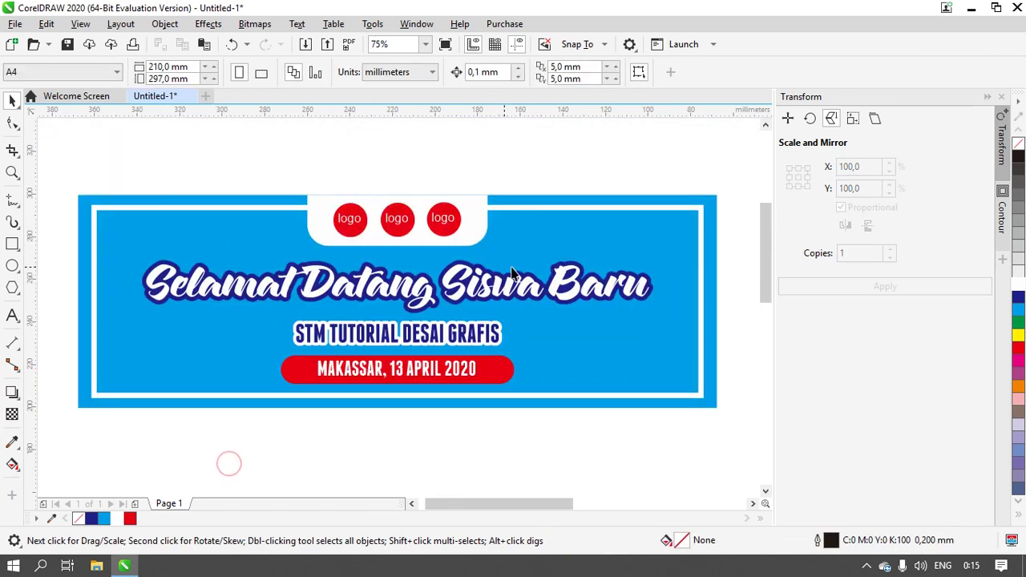
# Duplicate the cyan background rectangle in place, bring the copy to the front, and give it a short diagonal cyan-to-white fountain fill from its upper-left corner
pyautogui.click(77, 202)
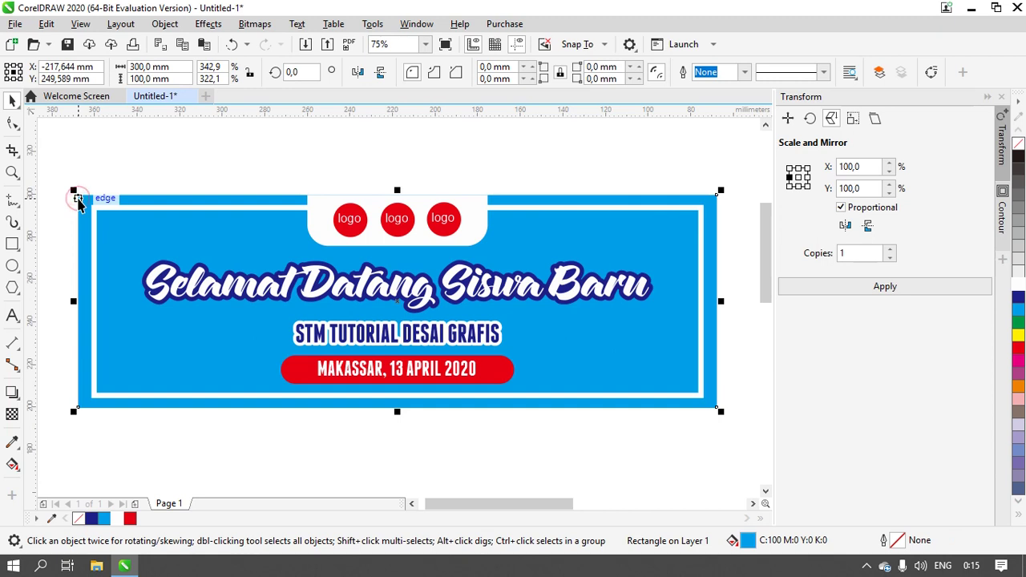
pyautogui.hotkey('shift', 'pageup')
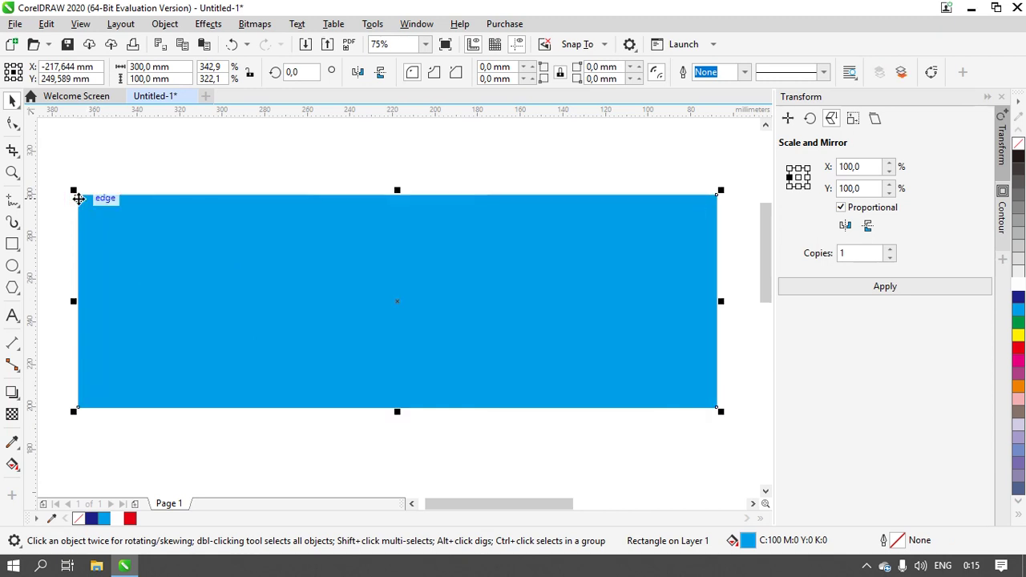
pyautogui.click(13, 464)
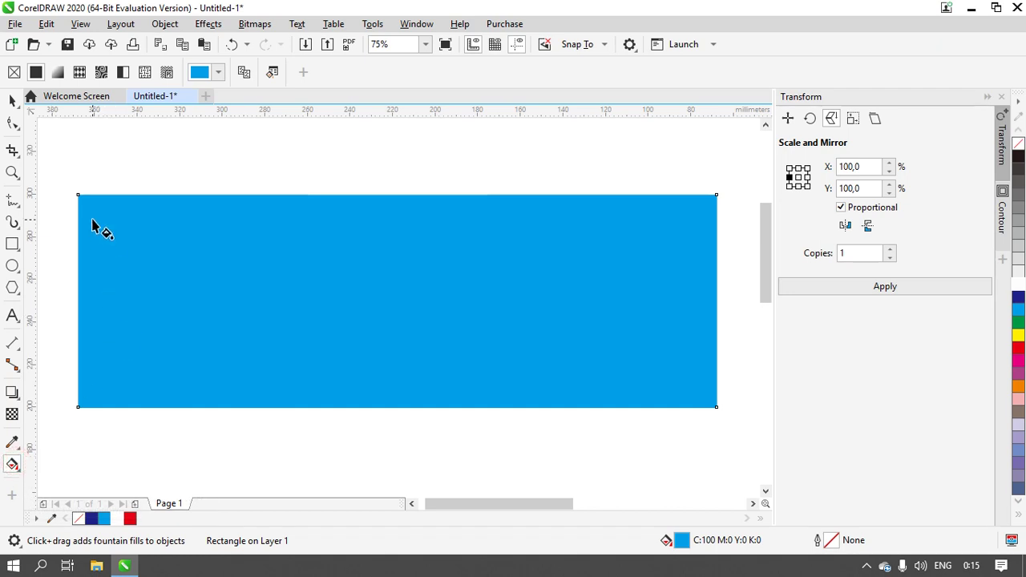
pyautogui.moveTo(94, 207); pyautogui.dragTo(185, 281)
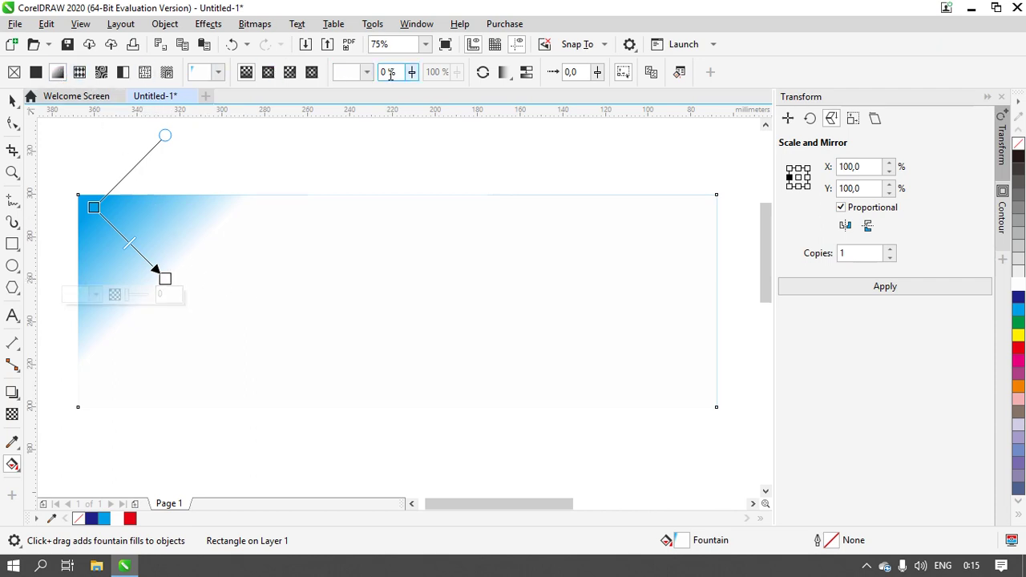
# Set the fountain fill to Repeat and shorten its span slightly to make narrower diagonal stripes
pyautogui.click(504, 75)
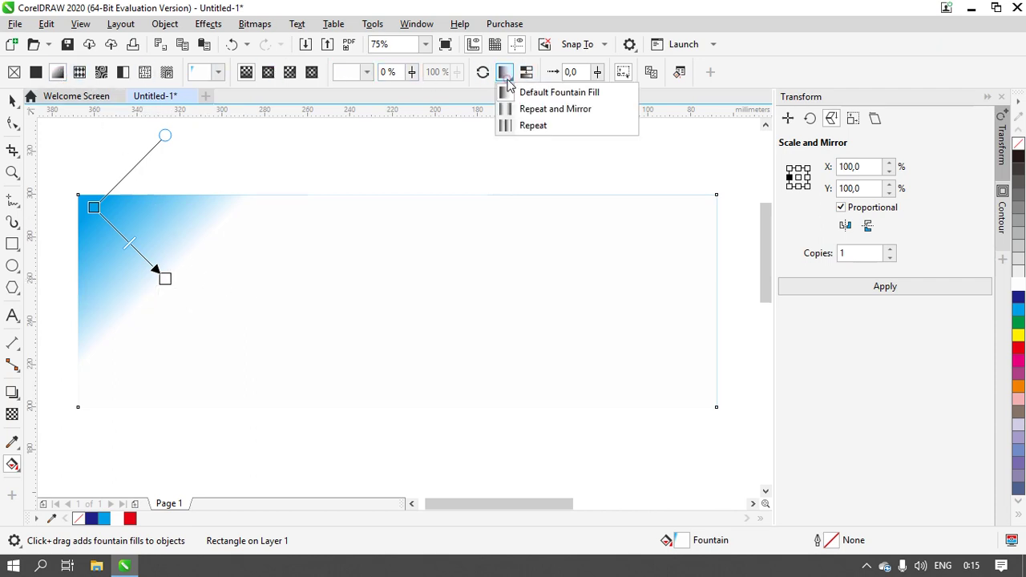
pyautogui.click(536, 127)
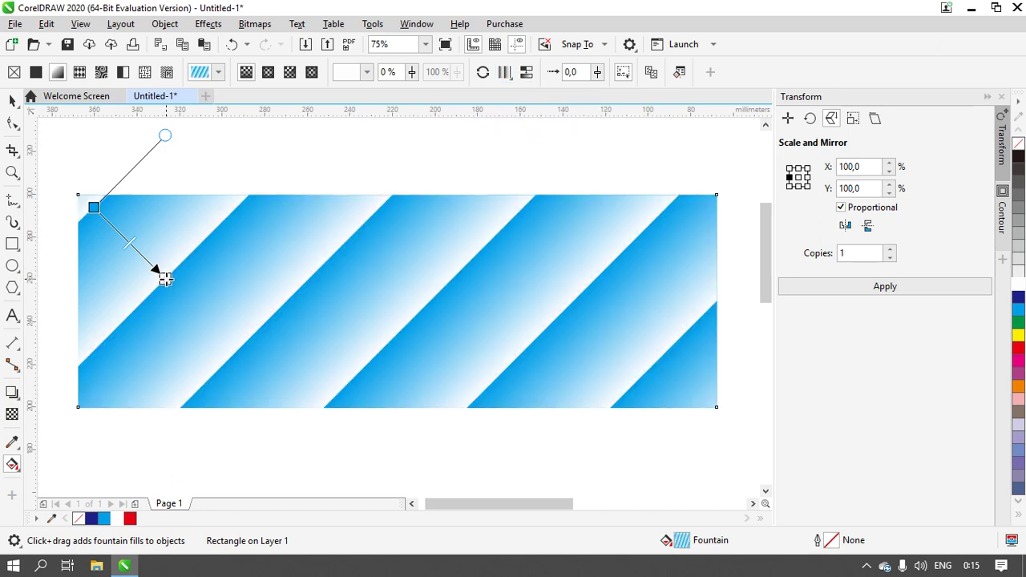
pyautogui.moveTo(165, 278); pyautogui.dragTo(116, 230)
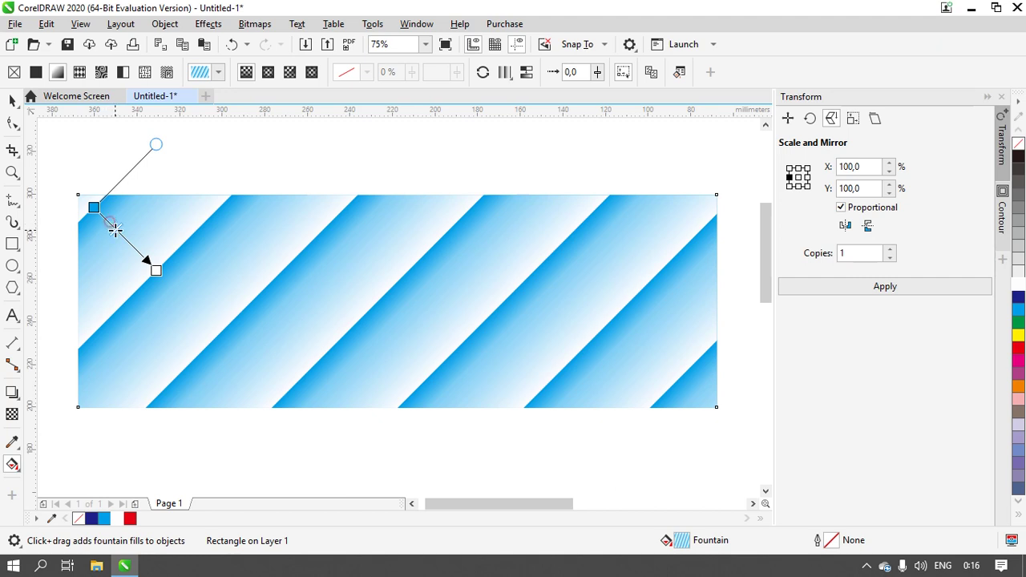
pyautogui.click(12, 99)
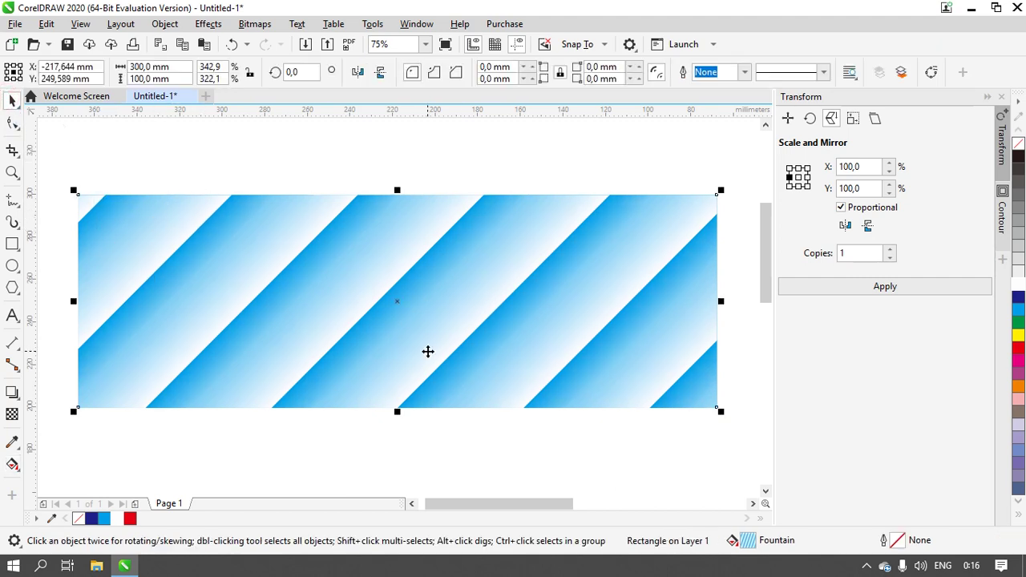
# Apply a uniform transparency of 56 to the striped rectangle
pyautogui.click(12, 415)
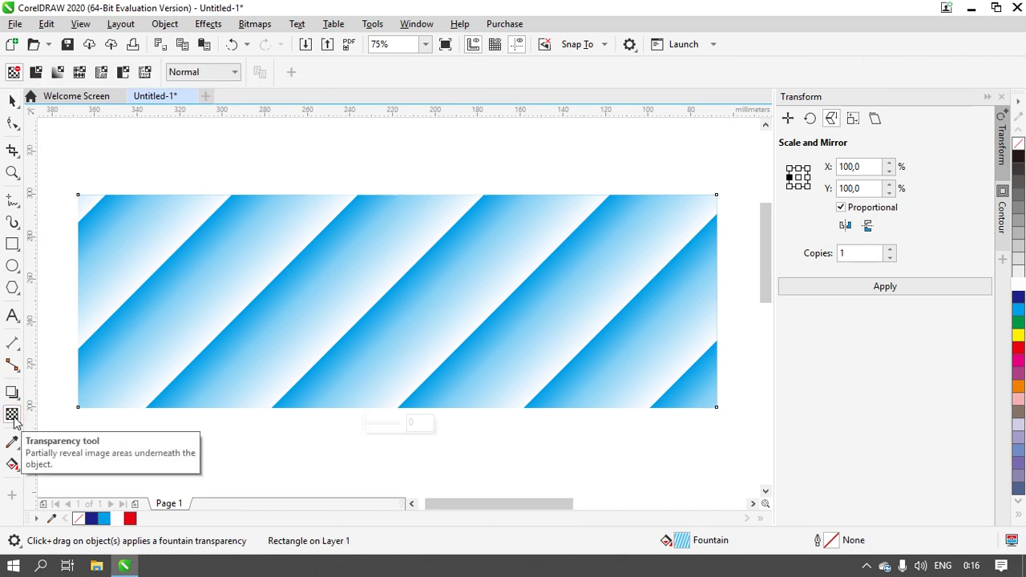
pyautogui.click(36, 72)
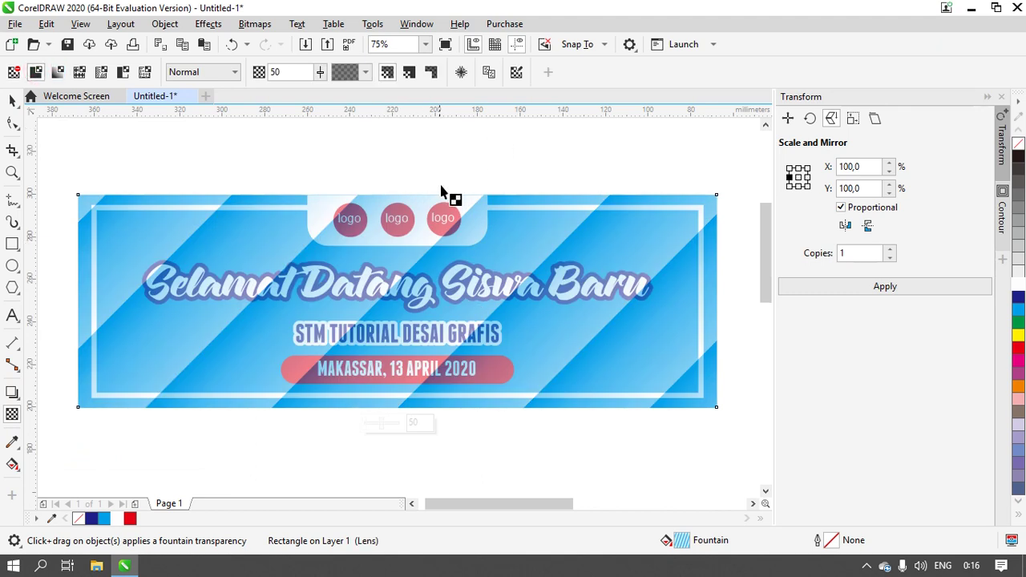
pyautogui.click(320, 72)
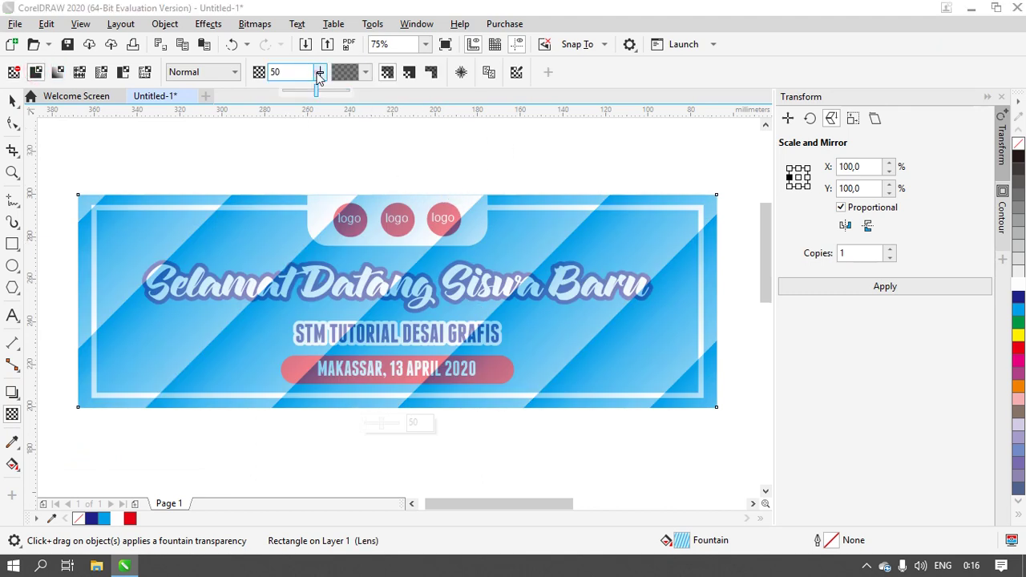
pyautogui.moveTo(313, 92); pyautogui.dragTo(344, 97)
pyautogui.click(320, 72)
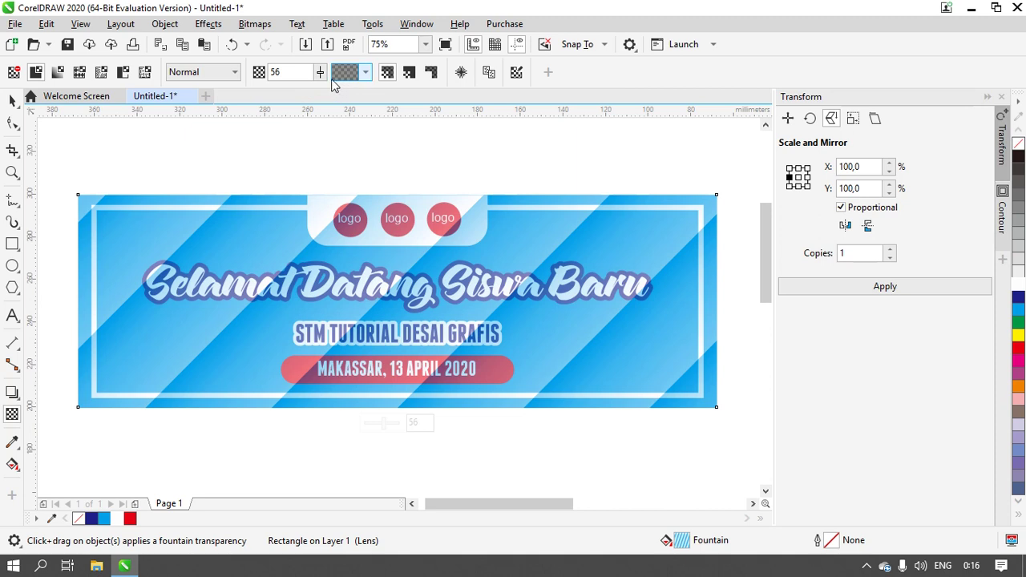
# Adjust the striped rectangle's transparency slightly and shorten its fountain fill span to make the diagonal stripes a little narrower
pyautogui.click(320, 72)
pyautogui.moveTo(319, 89); pyautogui.dragTo(324, 95)
pyautogui.click(12, 465)
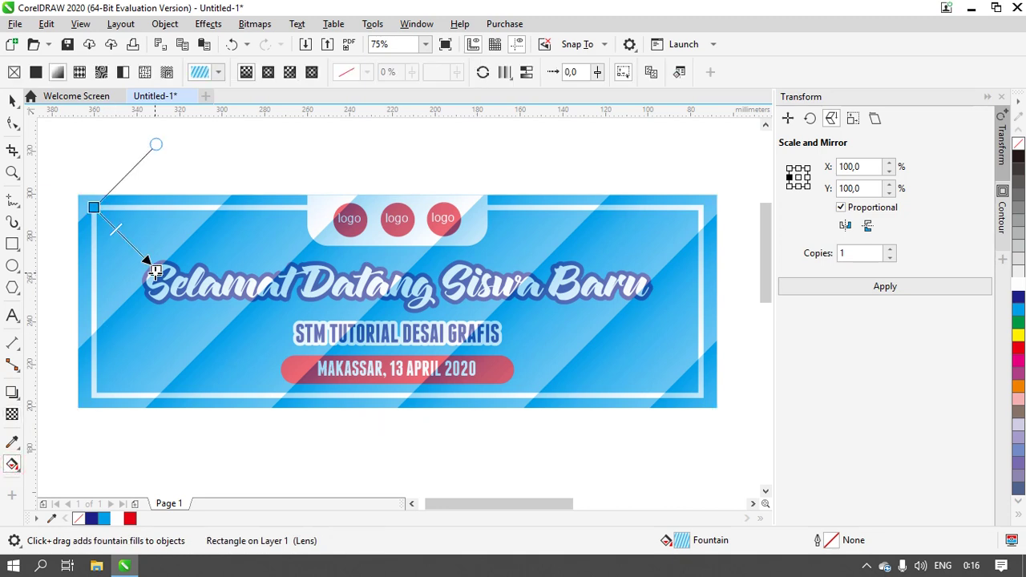
pyautogui.moveTo(155, 271)
pyautogui.mouseDown()
pyautogui.moveTo(135, 249)
pyautogui.moveTo(146, 260)
pyautogui.mouseUp()
pyautogui.press('space')
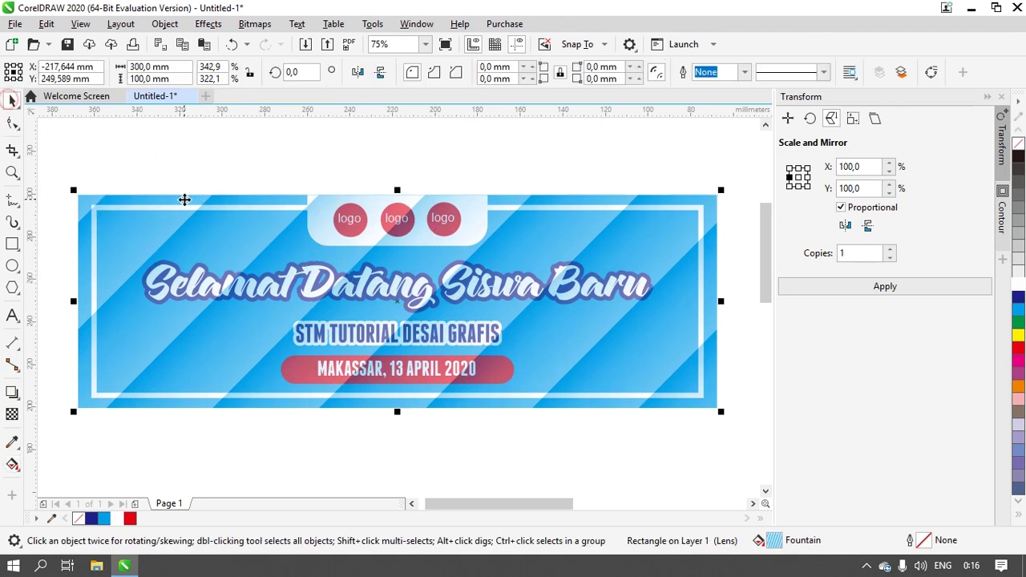
# Send the striped rectangle back in the stacking order, behind the frame, logos and text but above the cyan background
pyautogui.rightClick(225, 236)
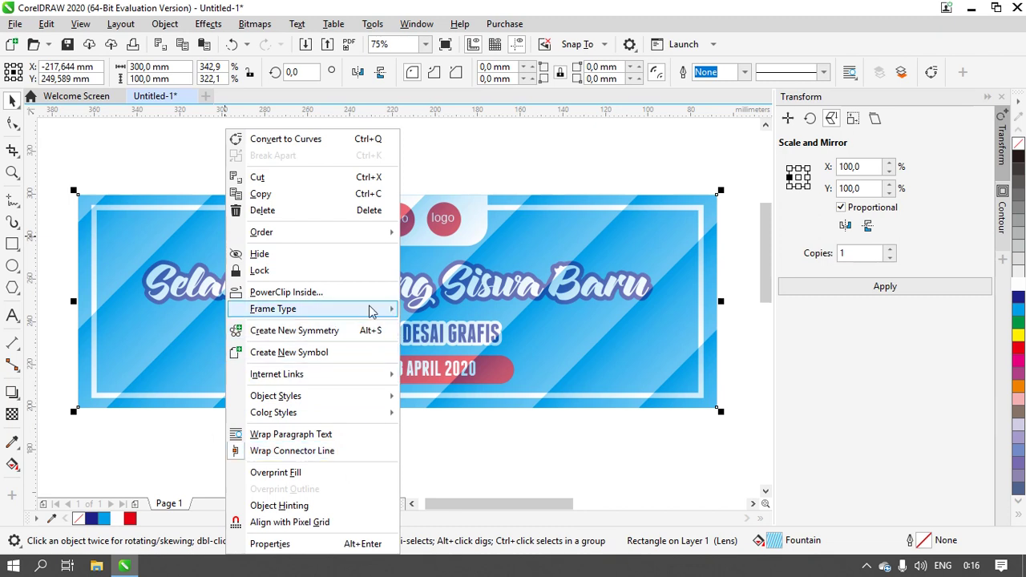
pyautogui.moveTo(374, 235)
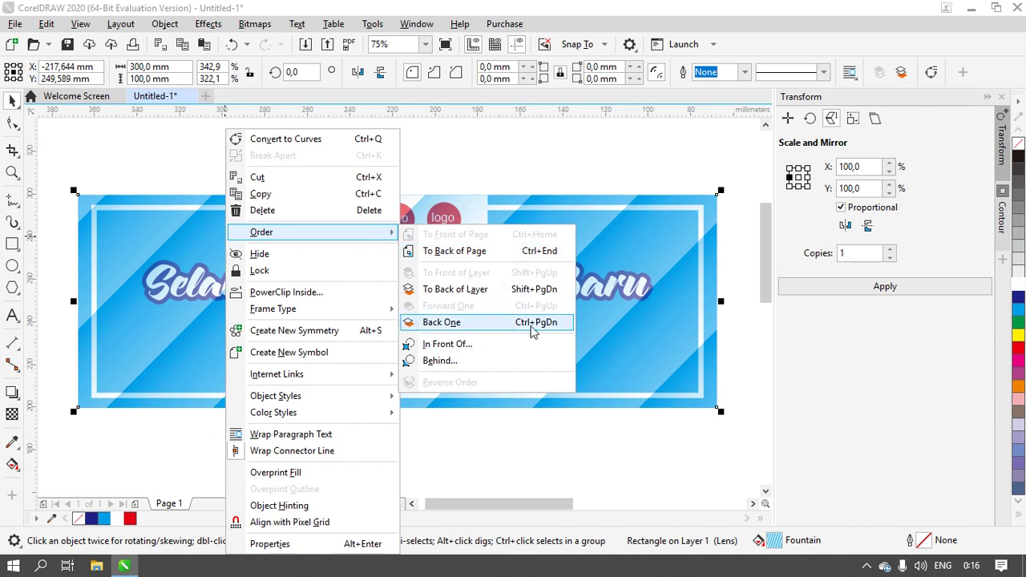
pyautogui.click(490, 138)
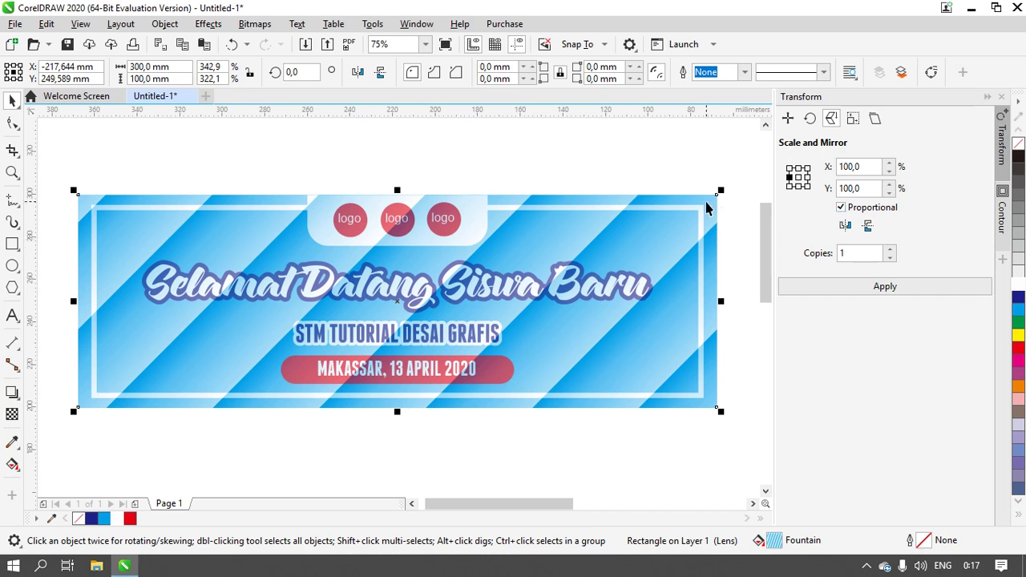
pyautogui.click(609, 232)
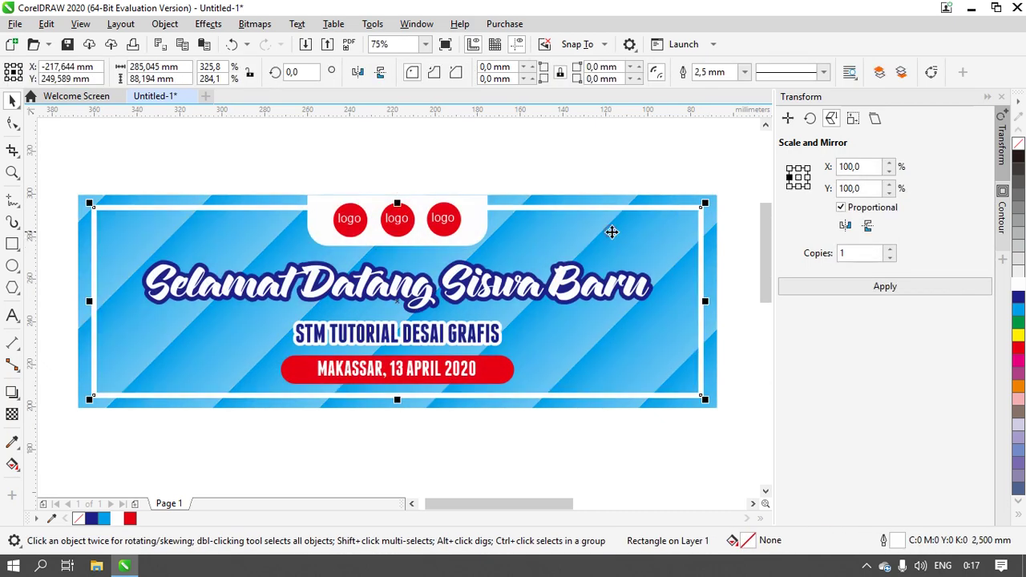
# Mirror the striped rectangle horizontally about its centre with 1 copy to form a crisscross diamond pattern, then deselect it
pyautogui.click(81, 246)
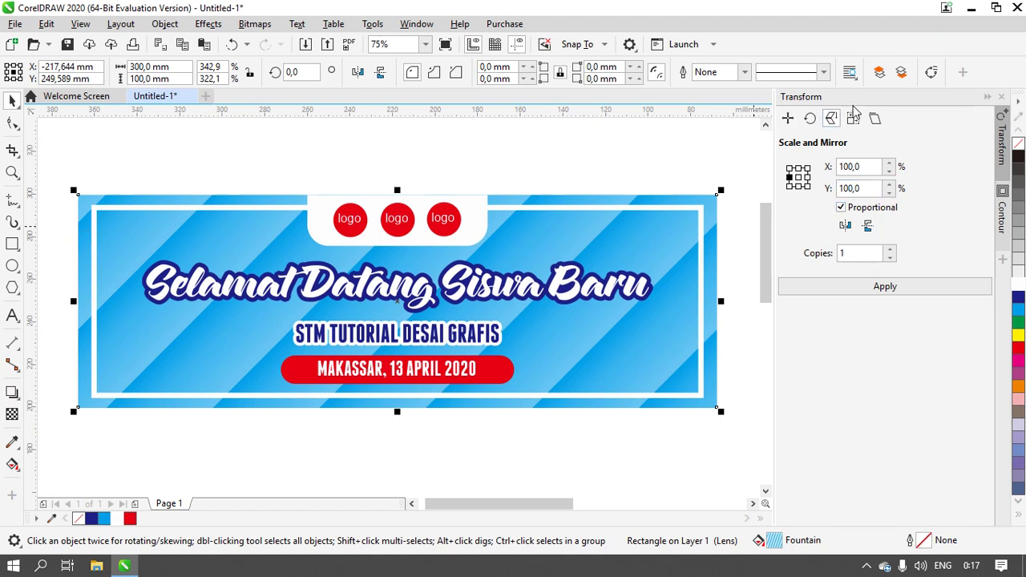
pyautogui.click(807, 177)
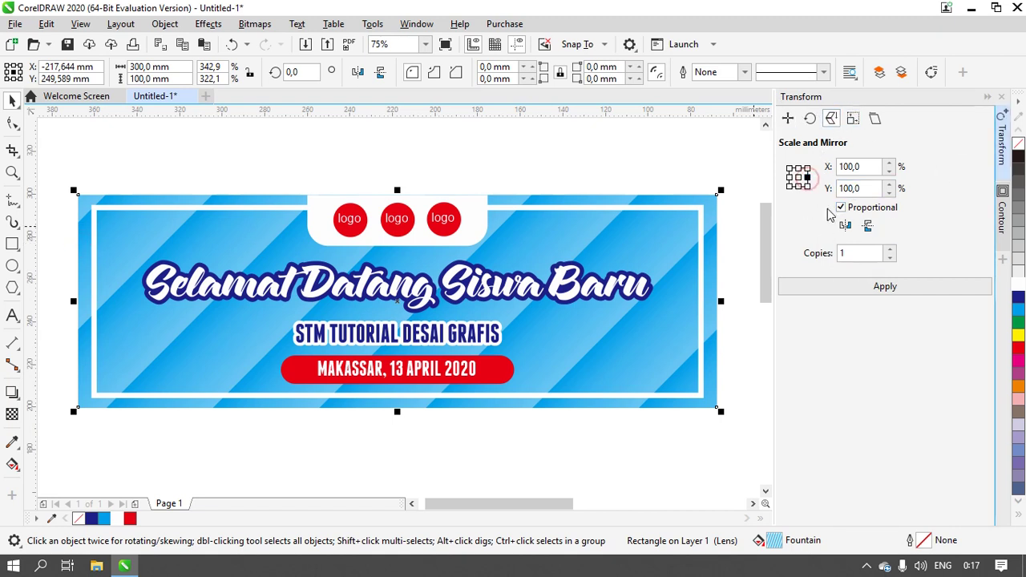
pyautogui.click(798, 178)
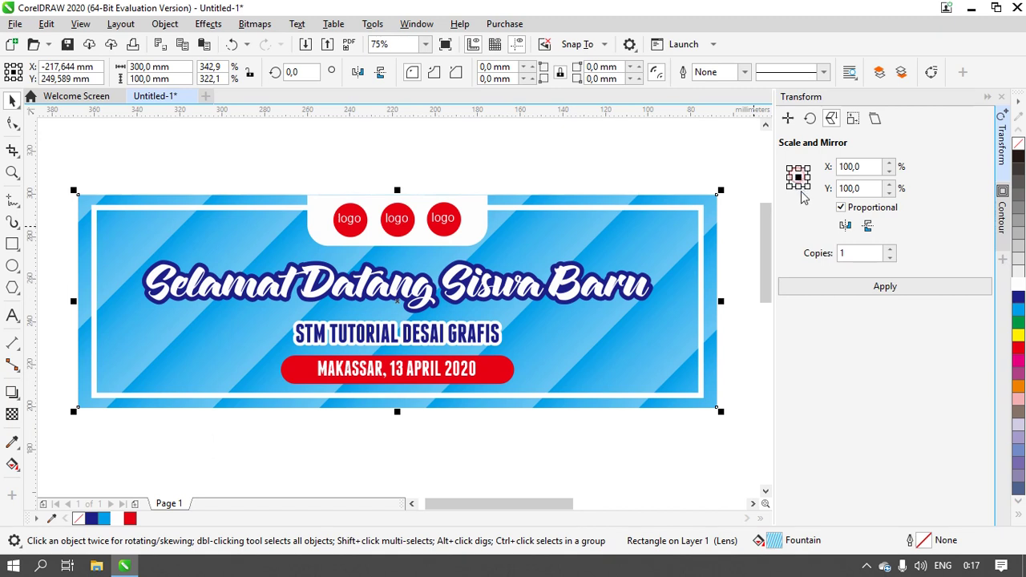
pyautogui.click(846, 226)
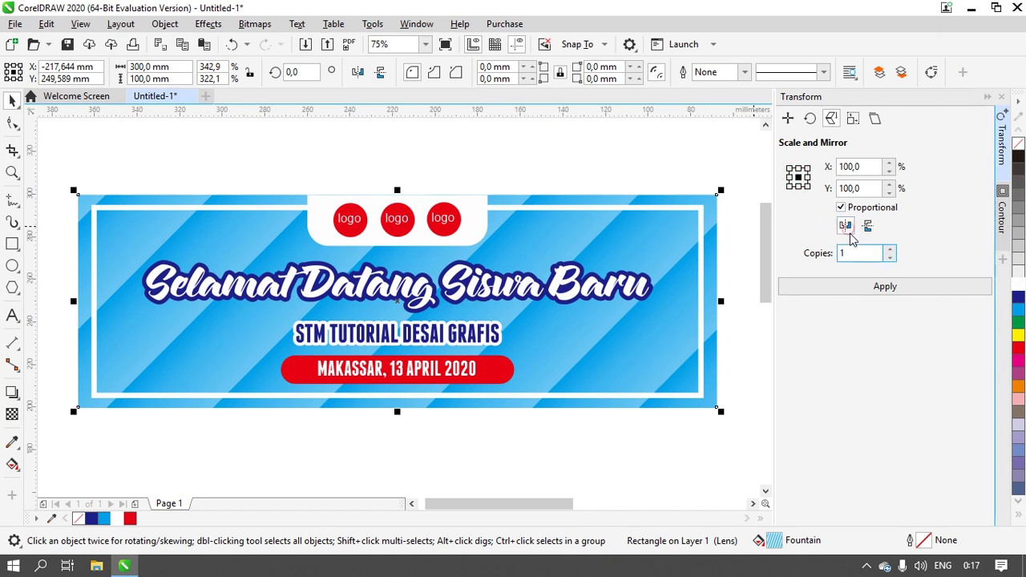
pyautogui.click(875, 289)
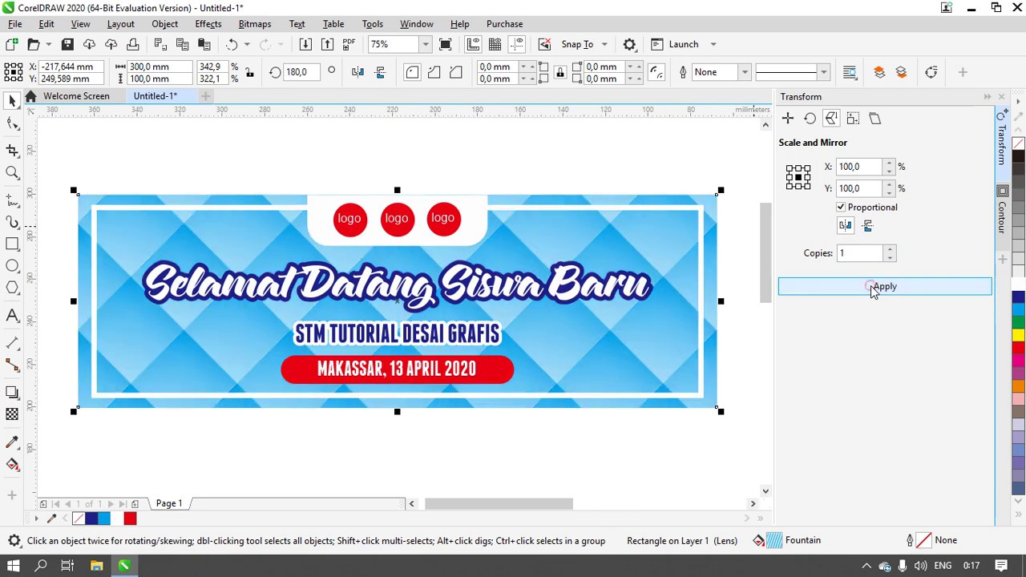
pyautogui.click(325, 131)
pyautogui.scroll(-2, 334, 270)
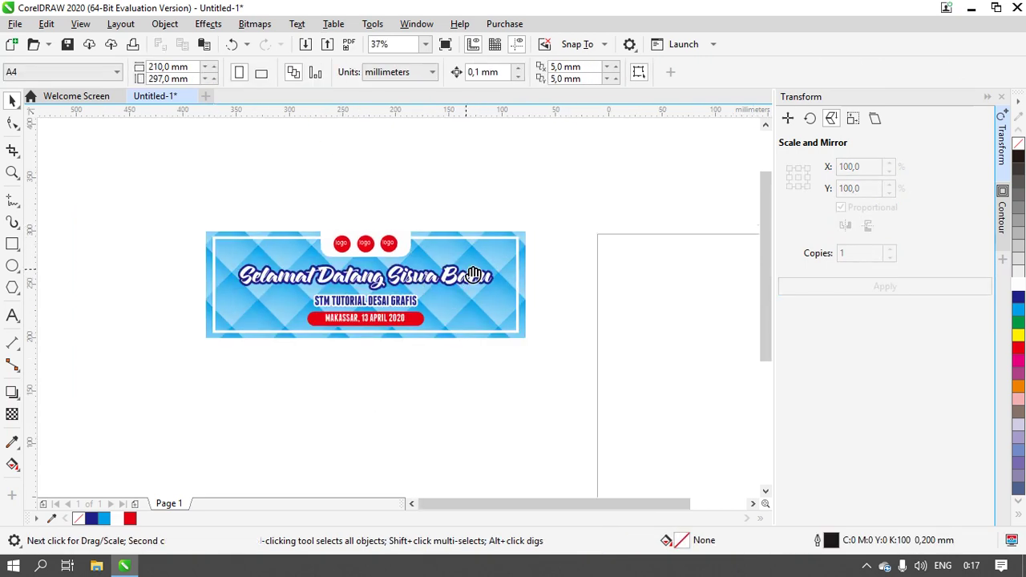
pyautogui.scroll(2, 356, 276)
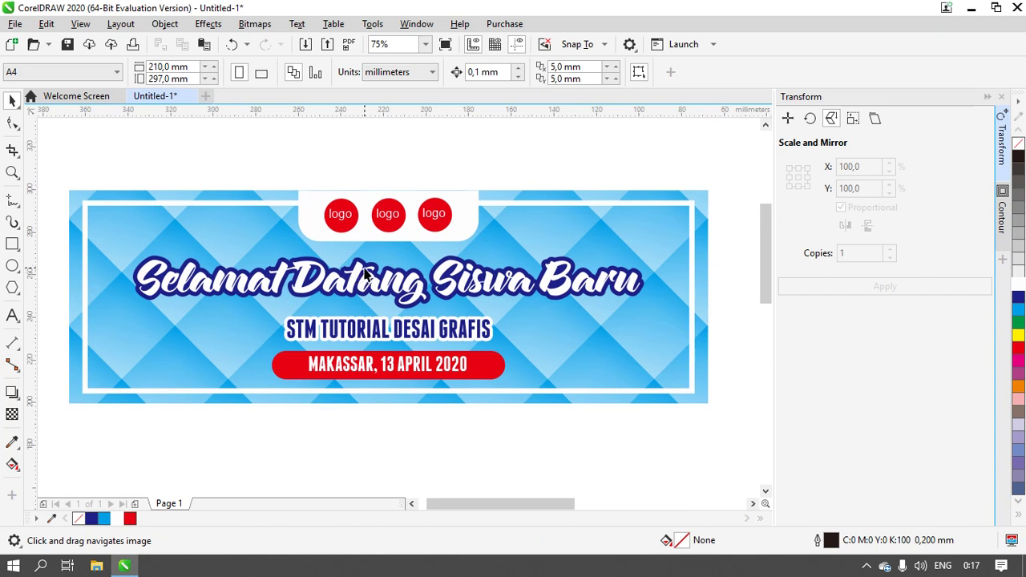
pyautogui.moveTo(515, 282)
pyautogui.mouseDown()
pyautogui.moveTo(499, 273)
pyautogui.moveTo(505, 293)
pyautogui.mouseUp()
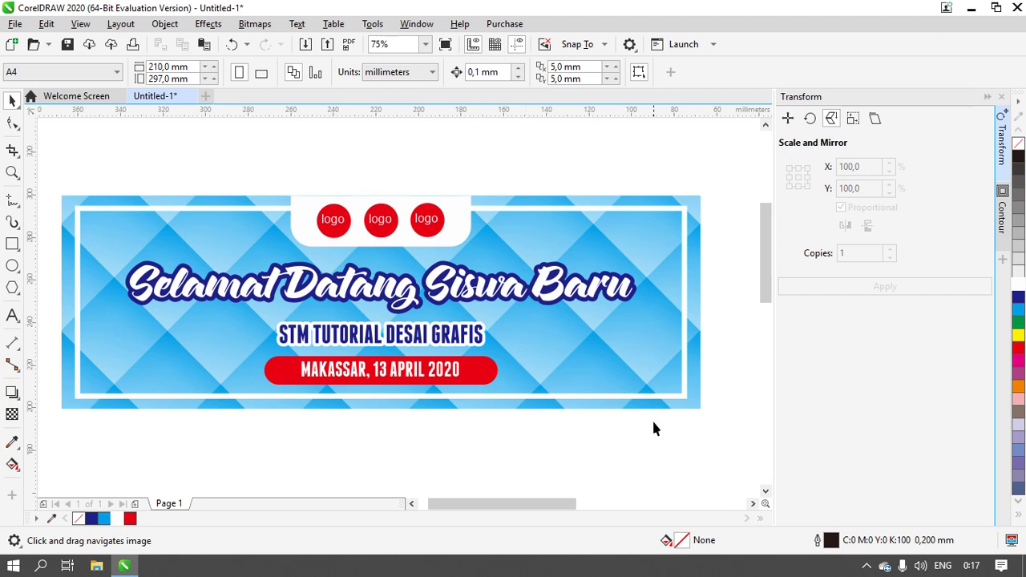
pyautogui.click(866, 567)
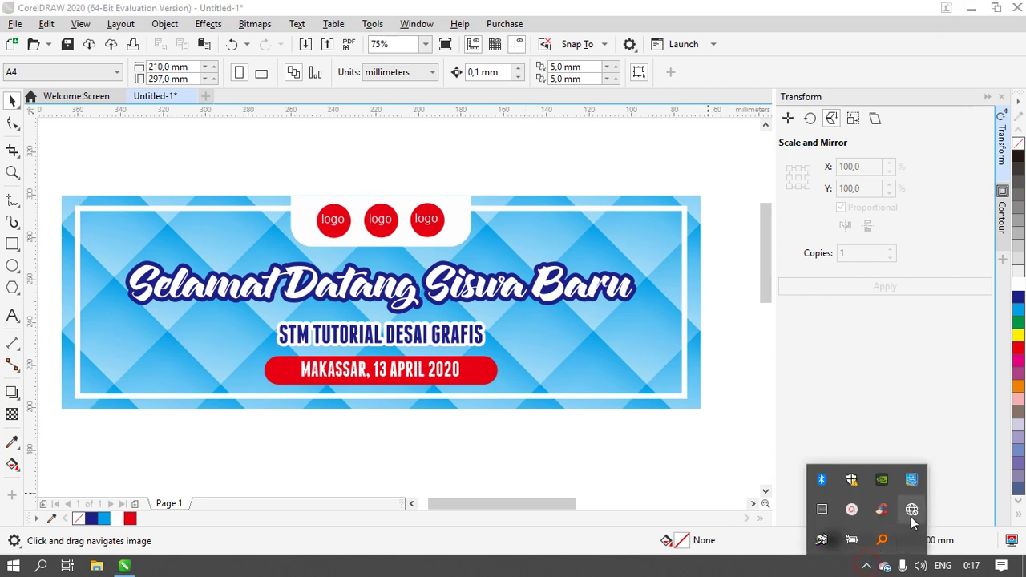
pyautogui.click(852, 509)
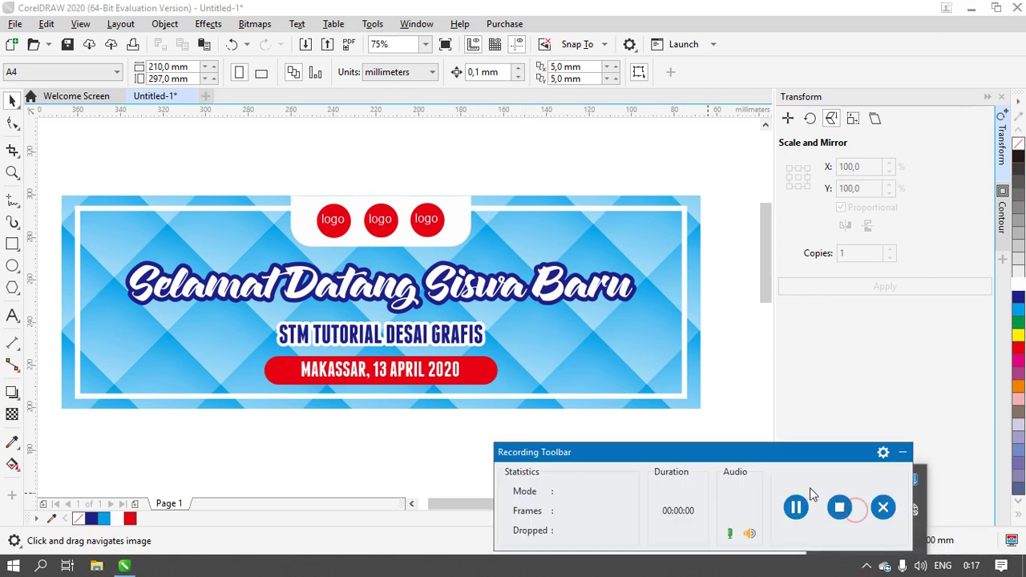